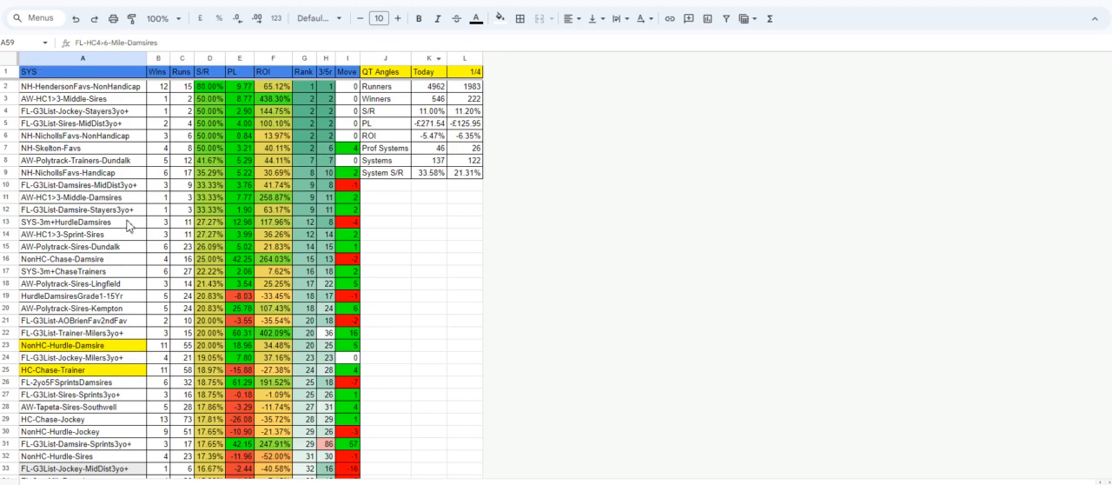
scroll(132, 229, down, 20)
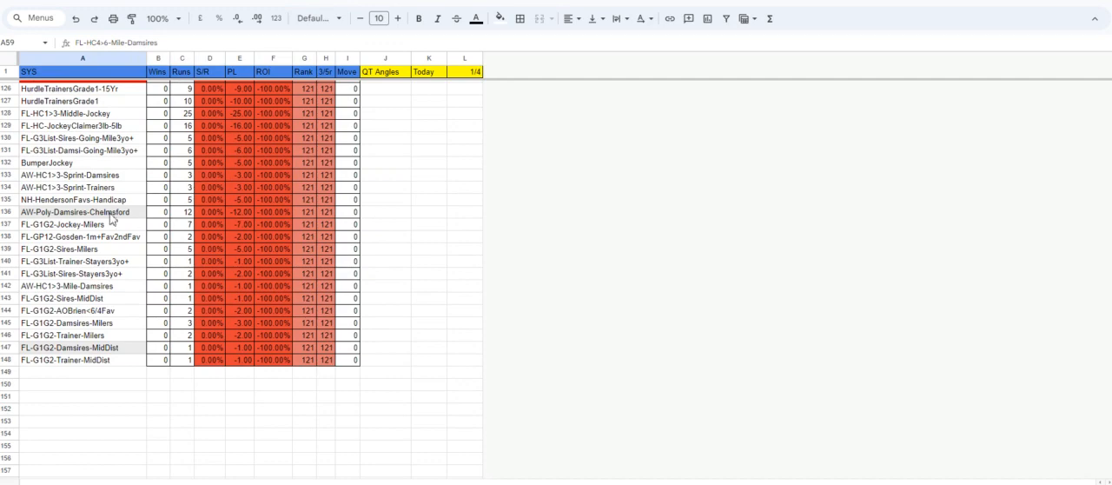
Review the full ranked list of racing systems, from the highest strike rates to the winless entries.
scroll(196, 197, up, 6)
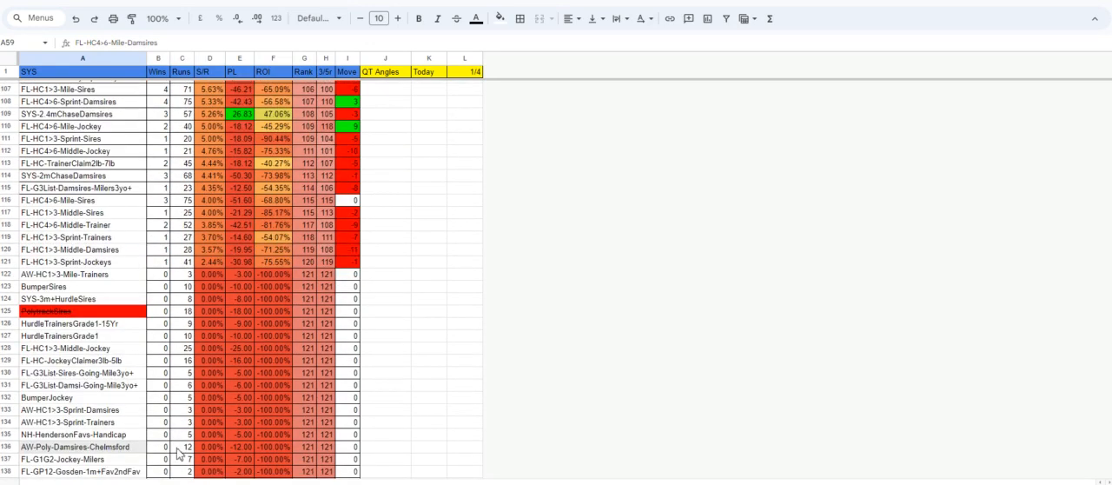
scroll(173, 372, up, 20)
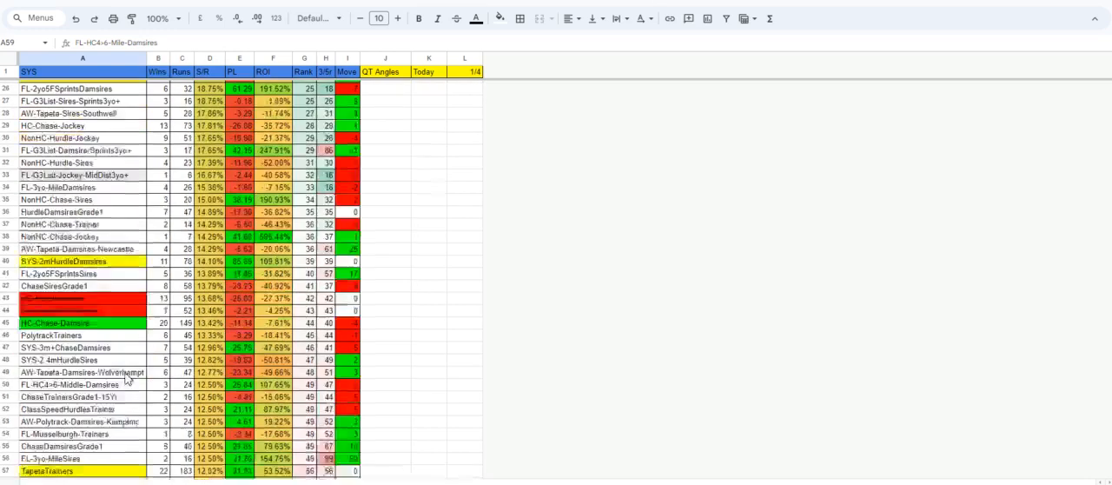
scroll(128, 378, down, 2)
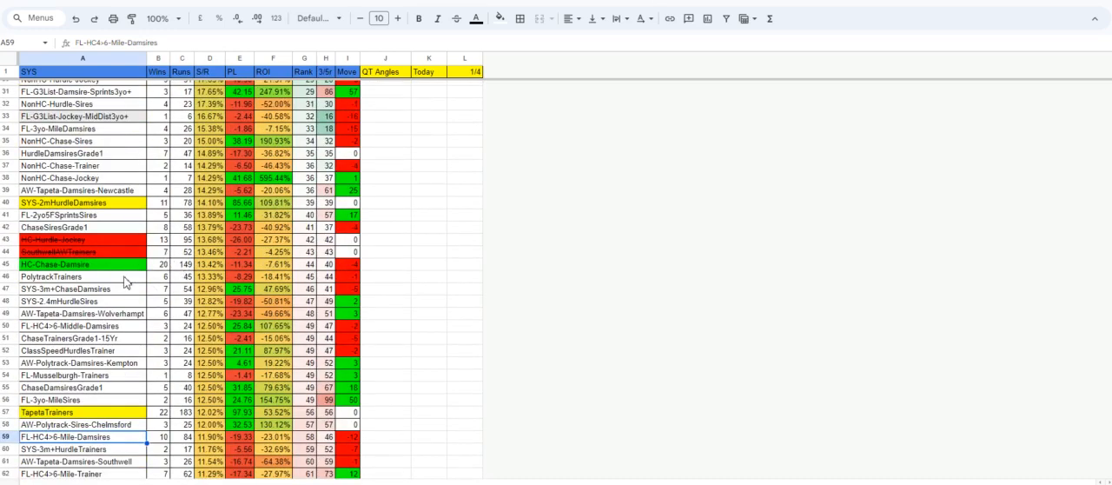
scroll(126, 283, down, 6)
scroll(126, 282, up, 16)
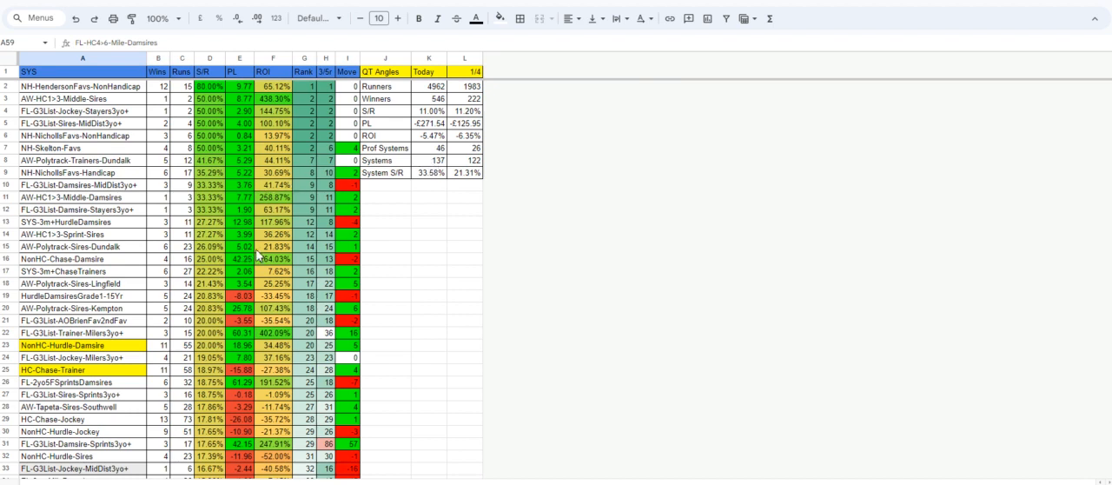
Examine the QT Angles summary, comparing System S/R, Prof Systems, Systems and PL between the Today and 1/4 columns.
click(432, 173)
click(432, 149)
click(433, 161)
click(468, 159)
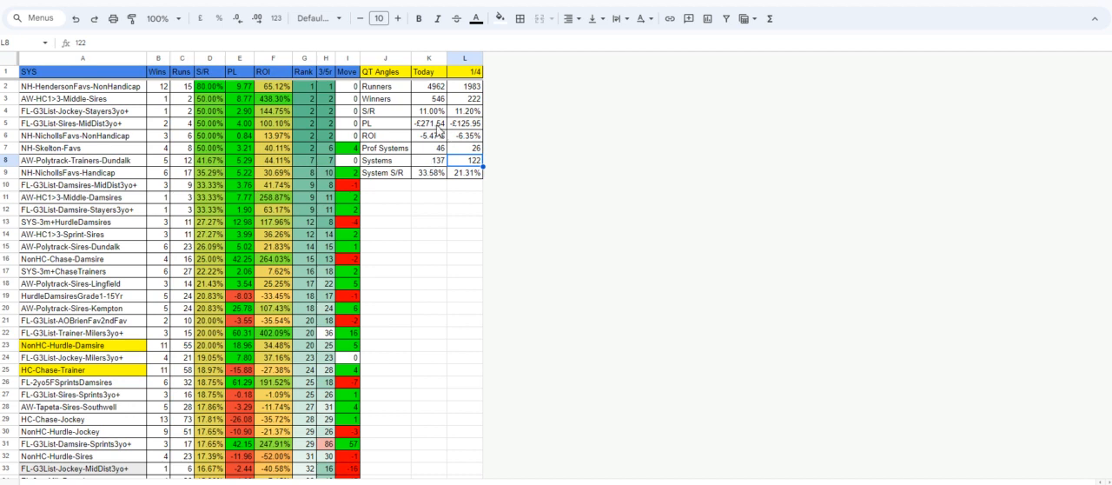
drag(463, 124, 432, 124)
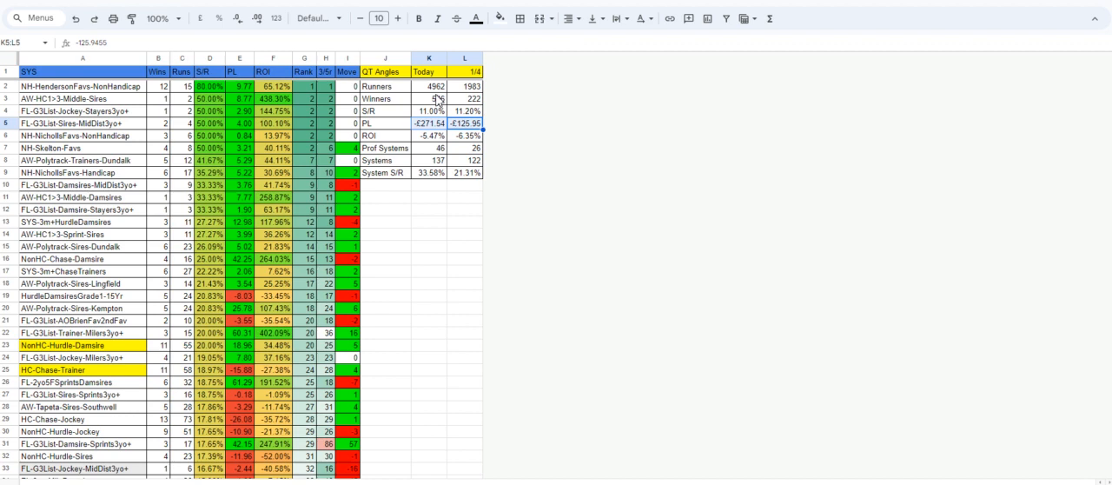
click(403, 272)
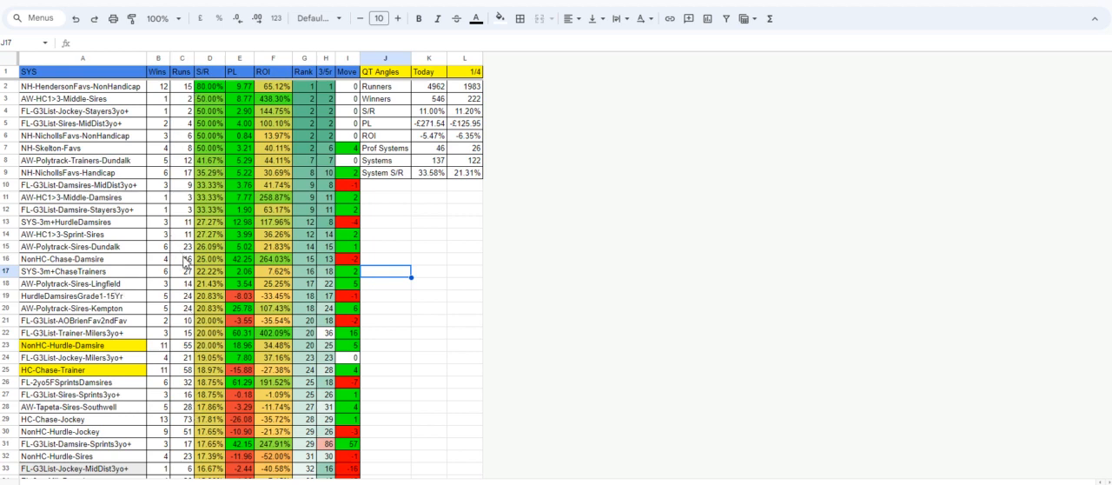
Highlight the FL-HC4>6-Mile-Damsires system name in the ranking table with a yellow fill.
scroll(185, 263, down, 5)
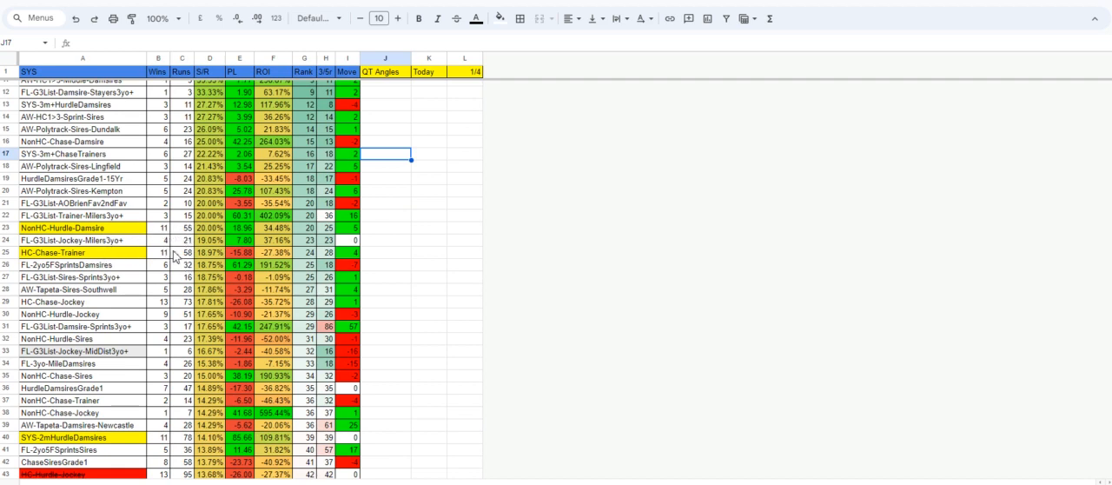
scroll(173, 328, down, 3)
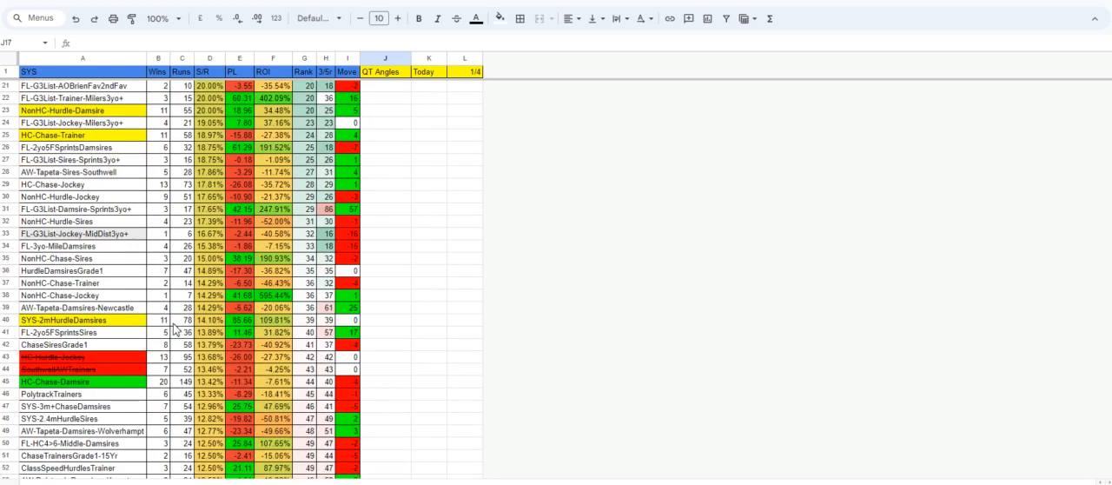
scroll(176, 328, down, 2)
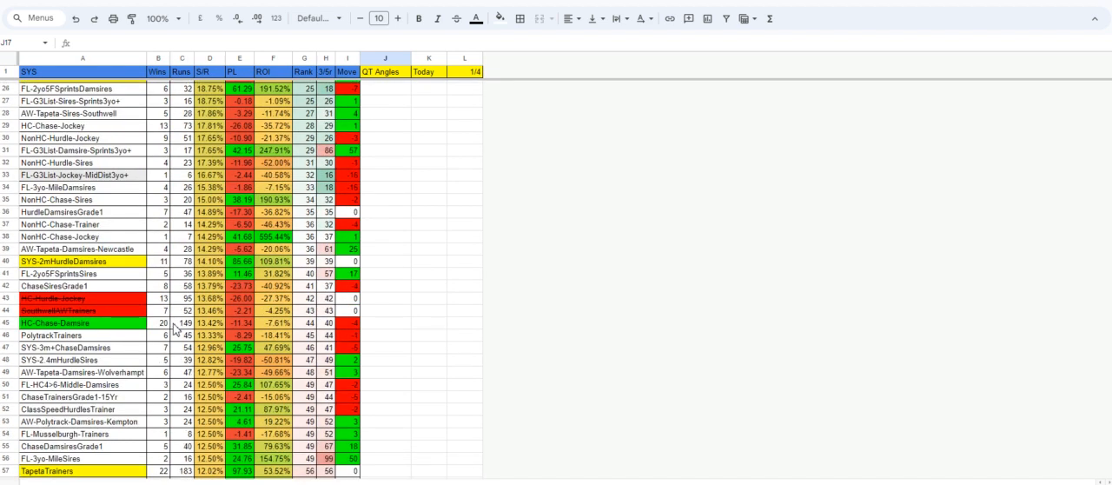
scroll(174, 329, down, 3)
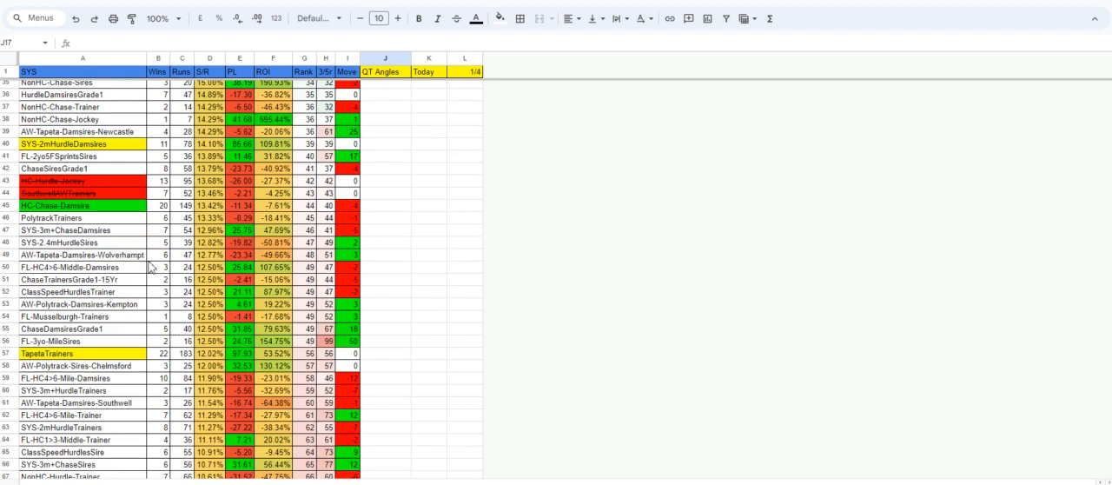
click(130, 378)
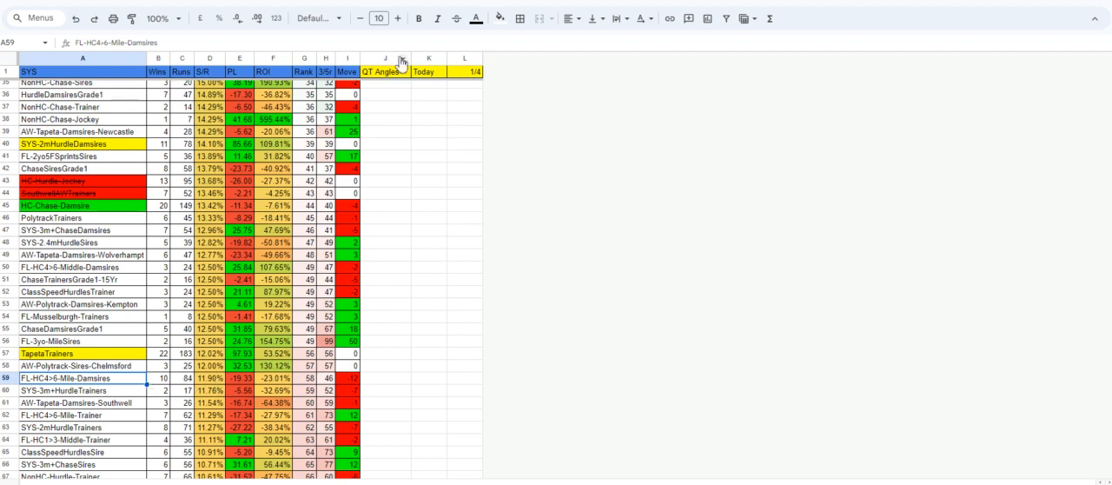
click(500, 18)
click(541, 72)
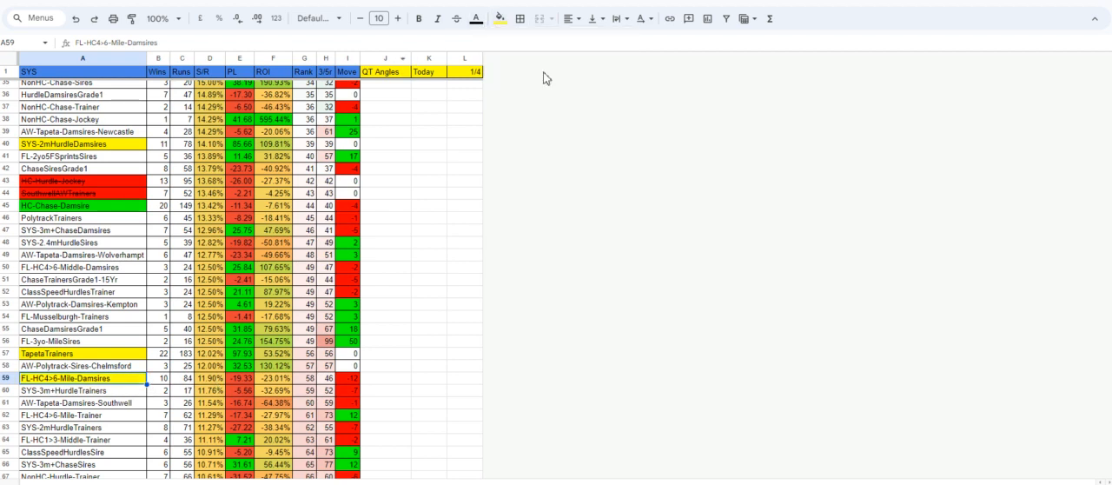
Paste the copied FL-HC4>6-Mile-Damsires runner records into the empty sheet from cell A1 and look through them.
key(ctrl+Tab)
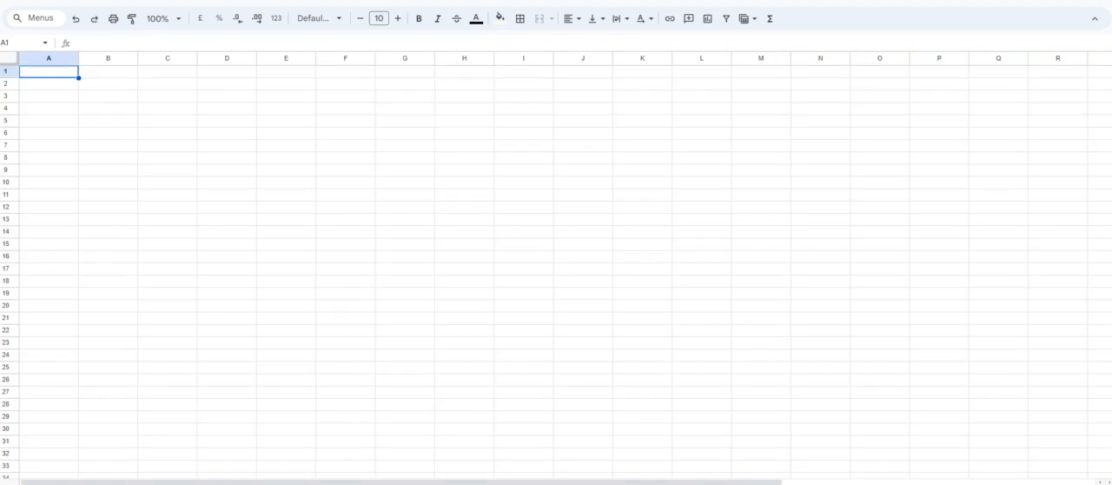
key(ctrl+v)
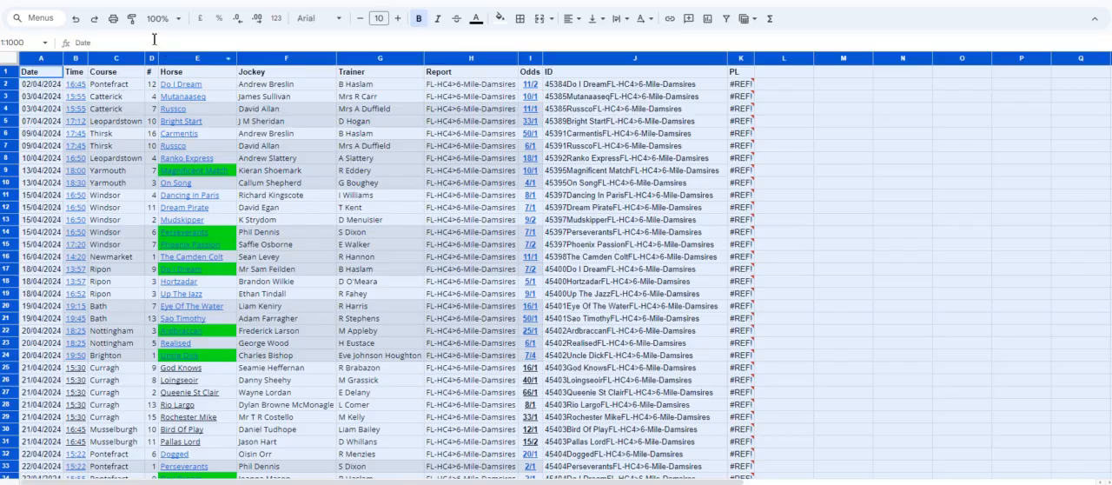
scroll(274, 129, down, 6)
scroll(273, 129, up, 6)
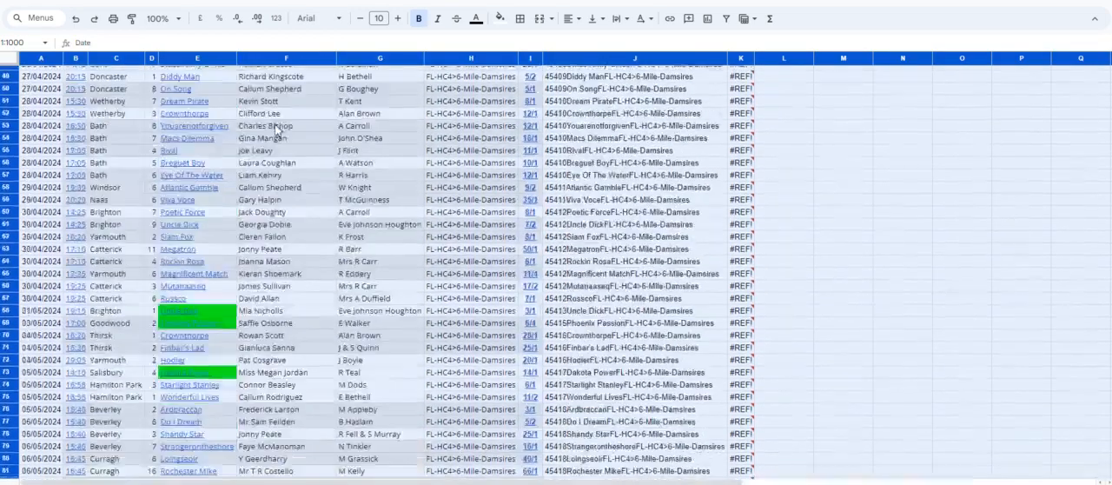
scroll(200, 300, down, 5)
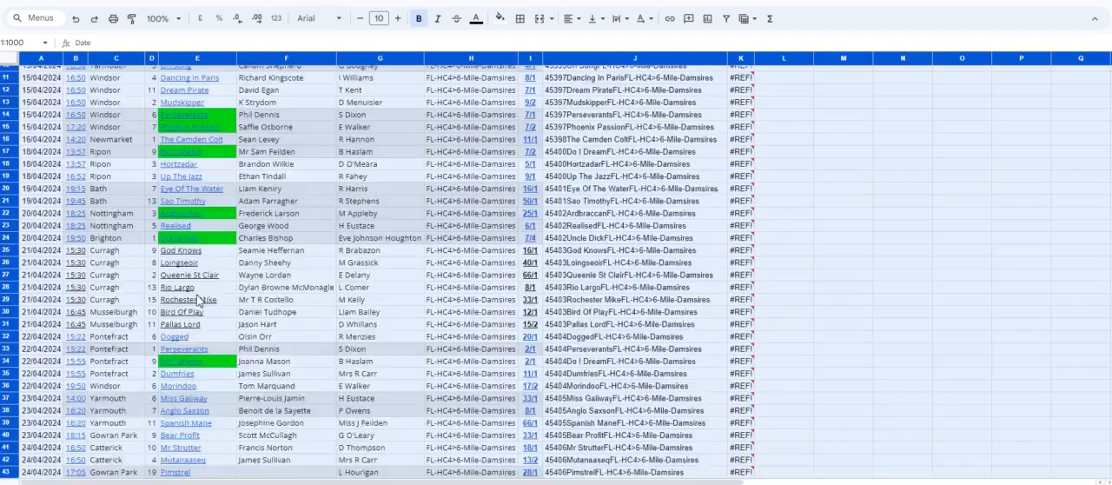
scroll(199, 300, up, 5)
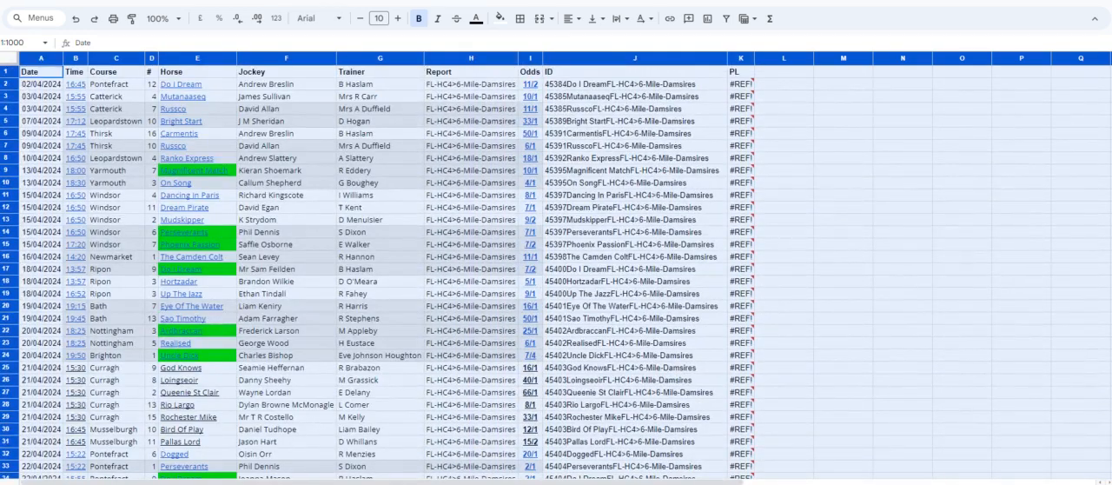
Check the sheet of winners with BSP values, then examine the PL to Move figures for FL-HC4>6-Mile-Damsires in the ranking table.
click(116, 483)
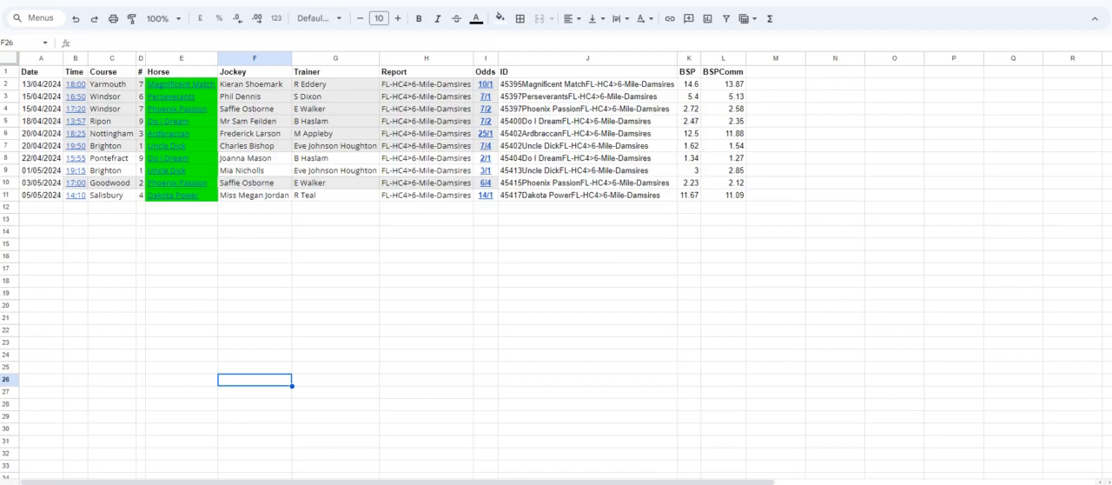
click(106, 483)
click(97, 483)
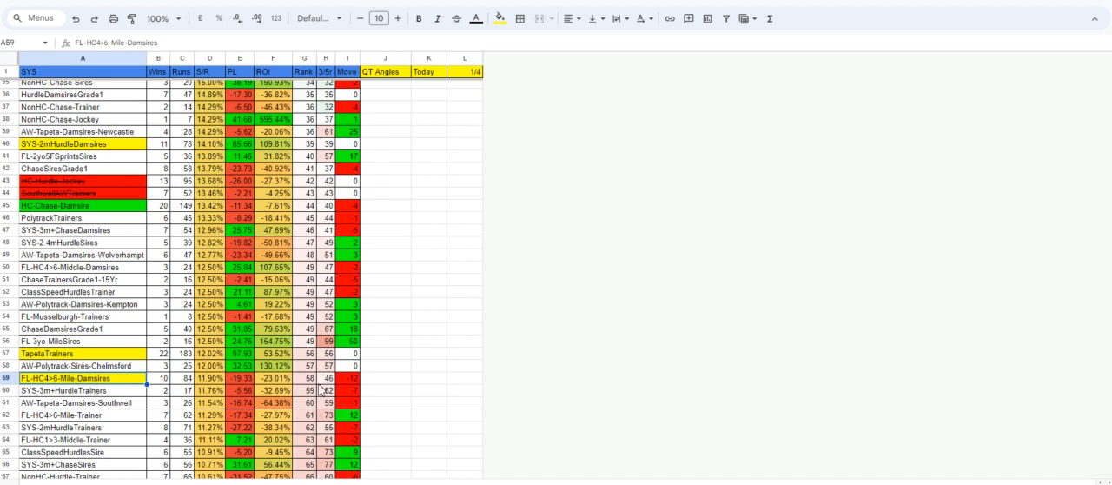
drag(353, 385, 241, 379)
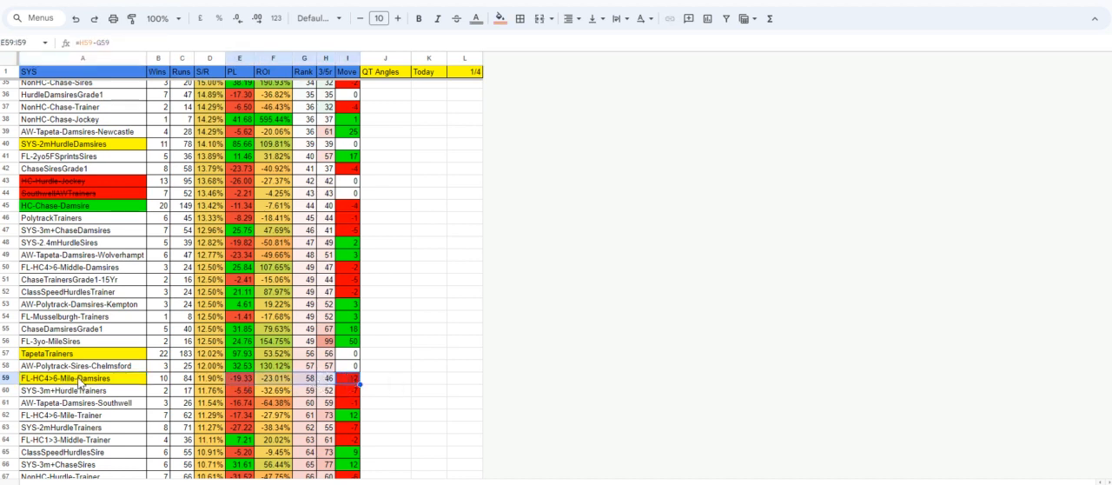
scroll(300, 205, up, 5)
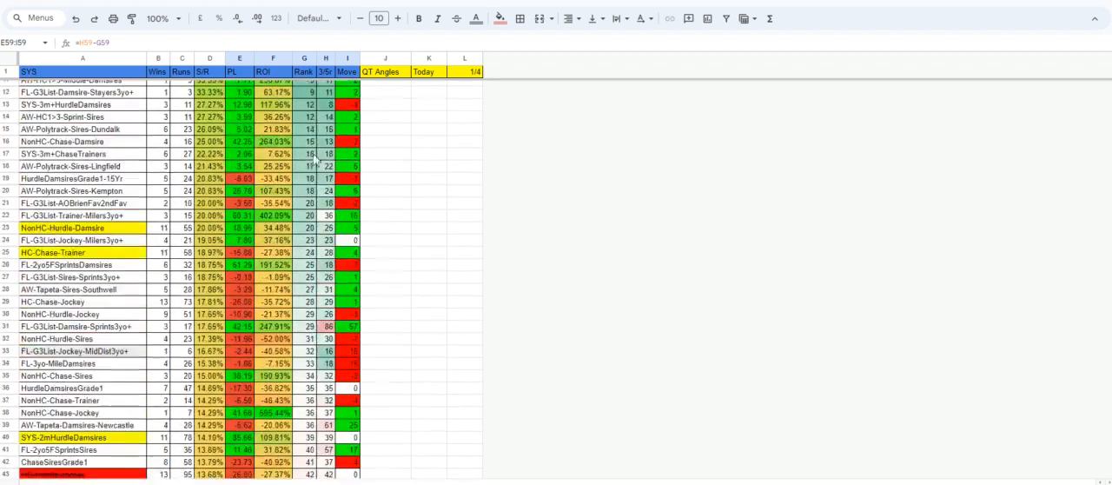
scroll(339, 226, down, 4)
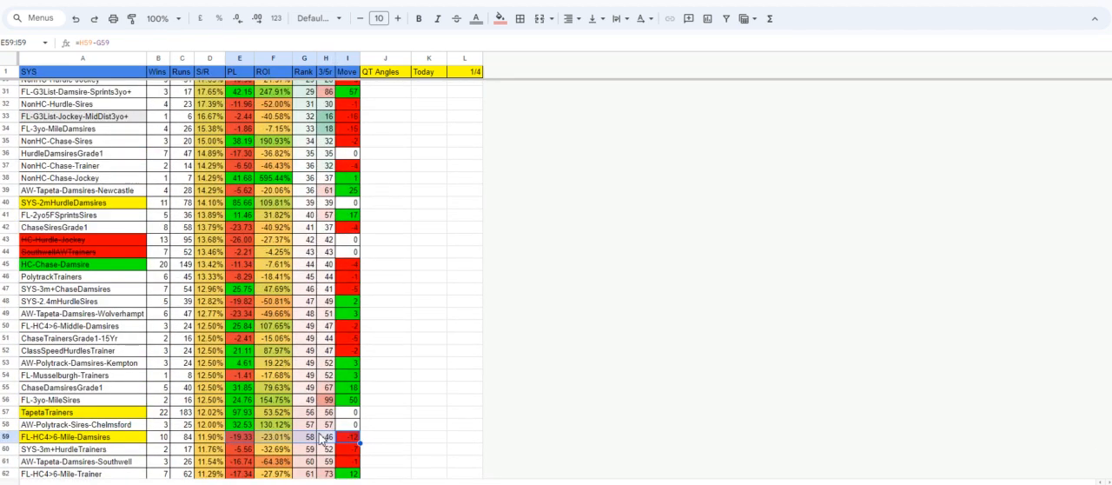
scroll(326, 434, down, 5)
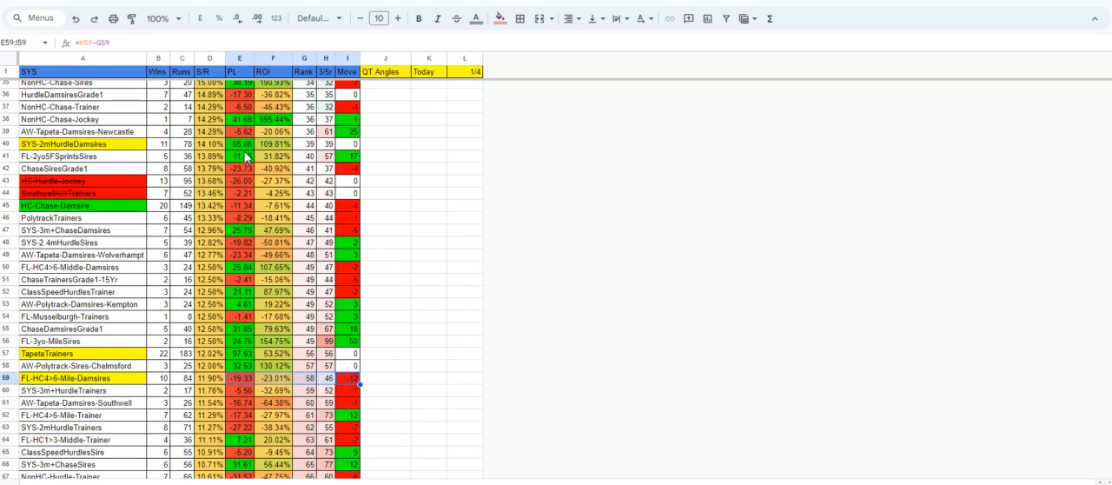
scroll(252, 392, up, 10)
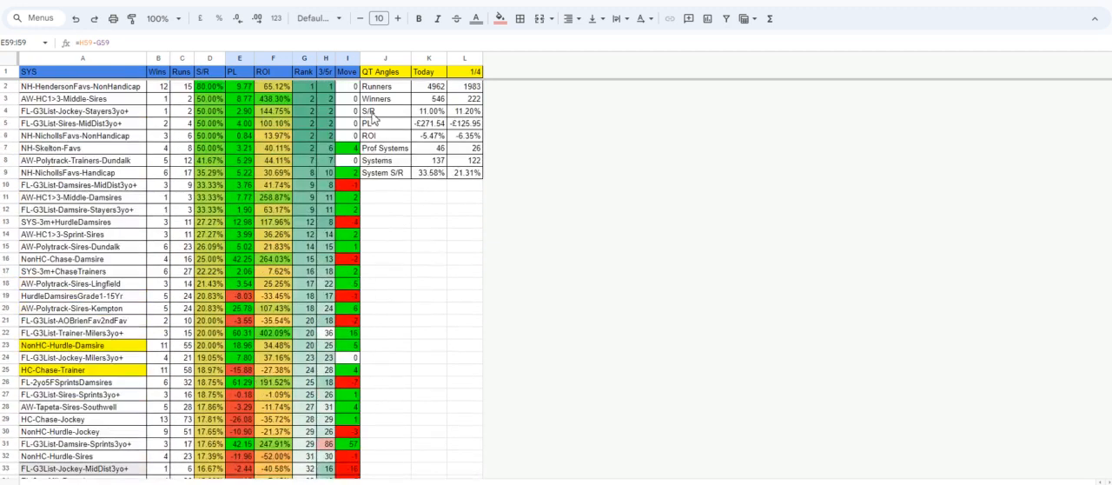
Review the pasted runner records and compare them with the winners sheet and the system ranking table.
key(ctrl+Tab)
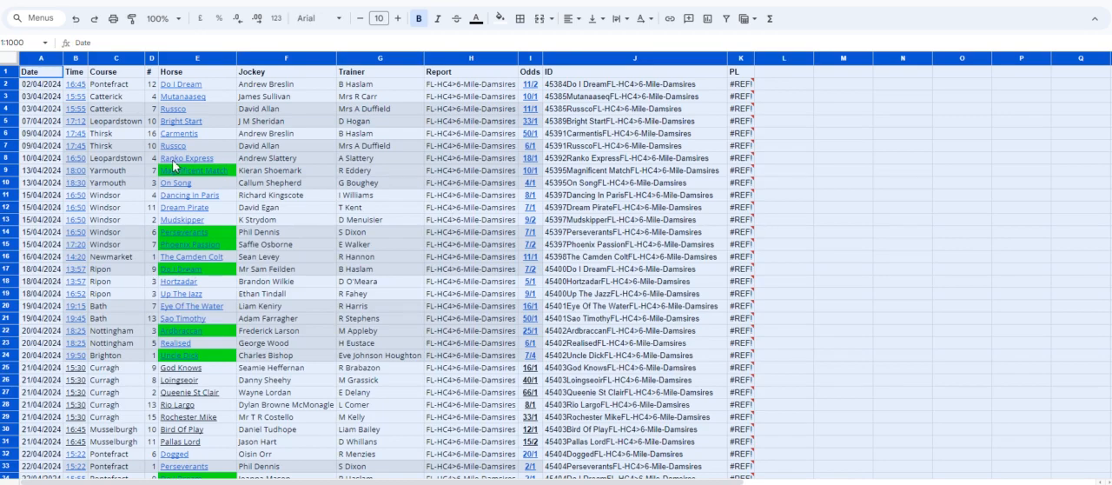
scroll(338, 162, down, 5)
scroll(338, 162, up, 5)
scroll(377, 219, down, 5)
scroll(377, 219, up, 5)
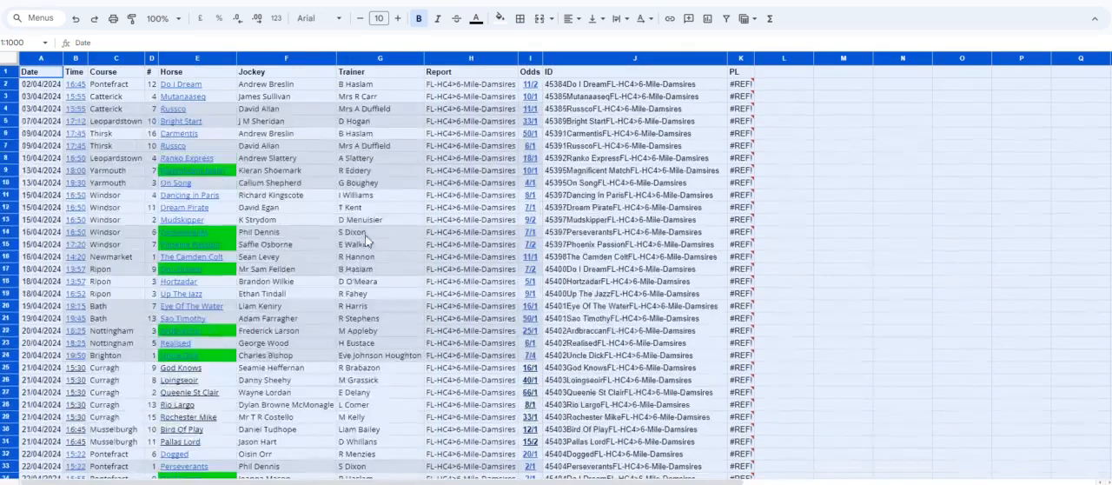
key(ctrl+Tab)
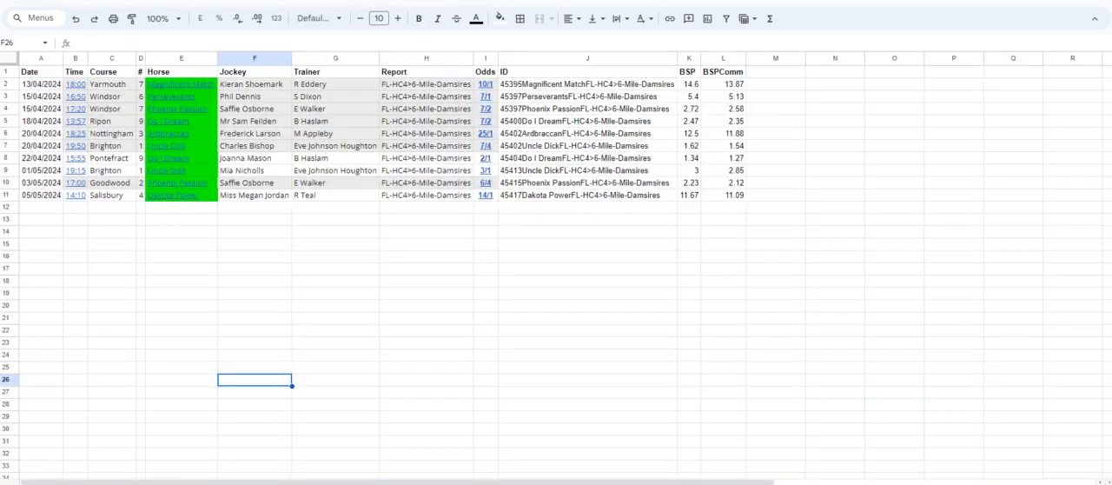
key(ctrl+Tab)
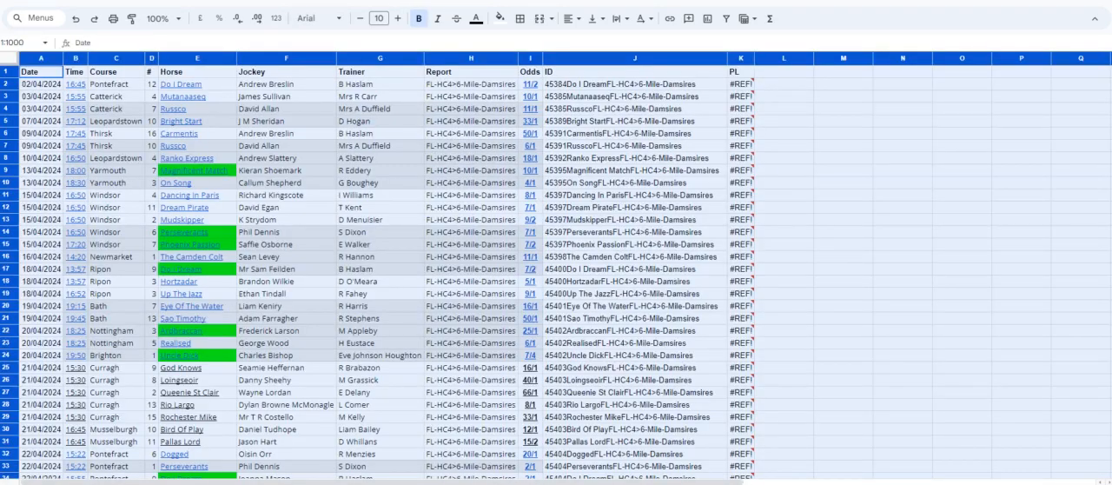
key(ctrl+Tab)
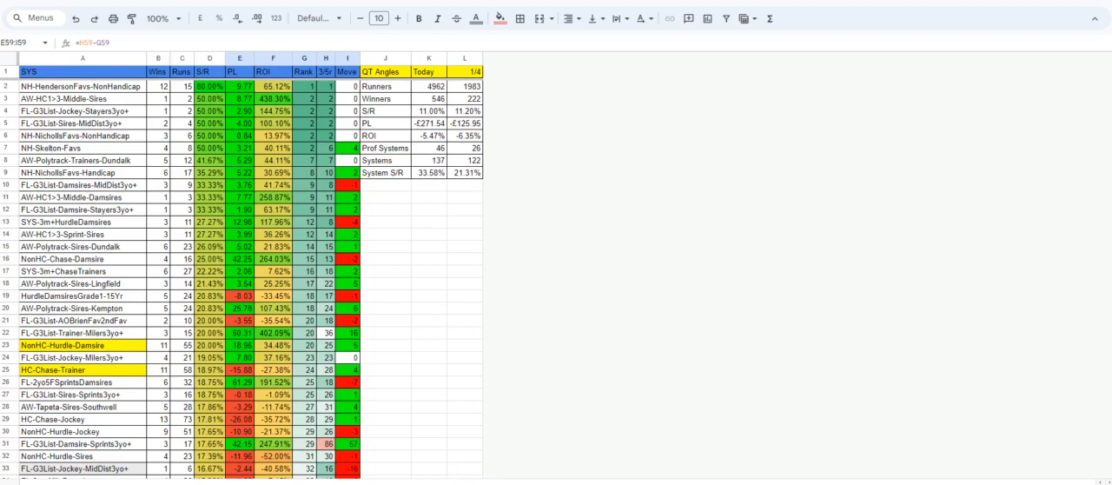
Copy the filtered FL-HC4>6-Mile-Damsires records, including their PL column, from the full runners sheet.
key(ctrl+Tab)
scroll(142, 132, up, 8)
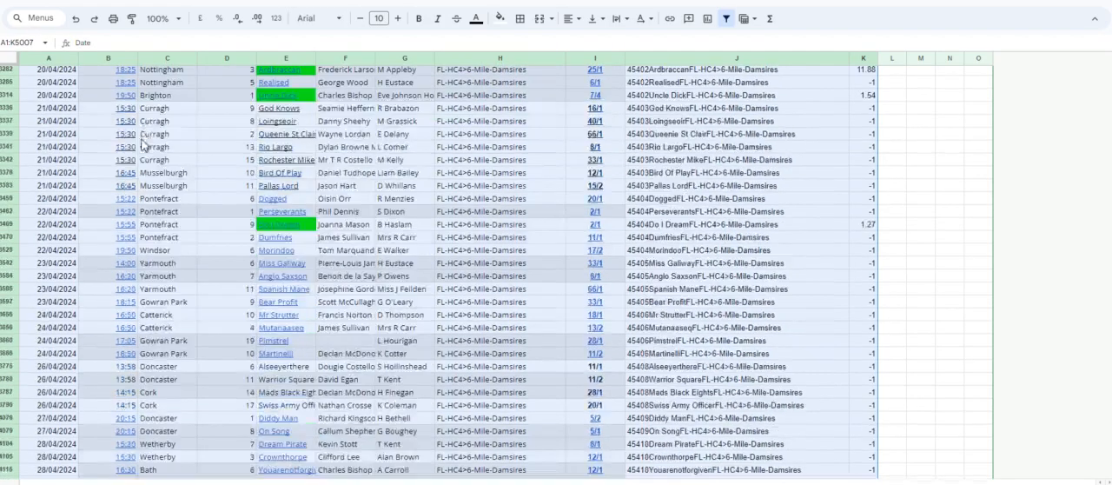
right_click(129, 138)
click(163, 145)
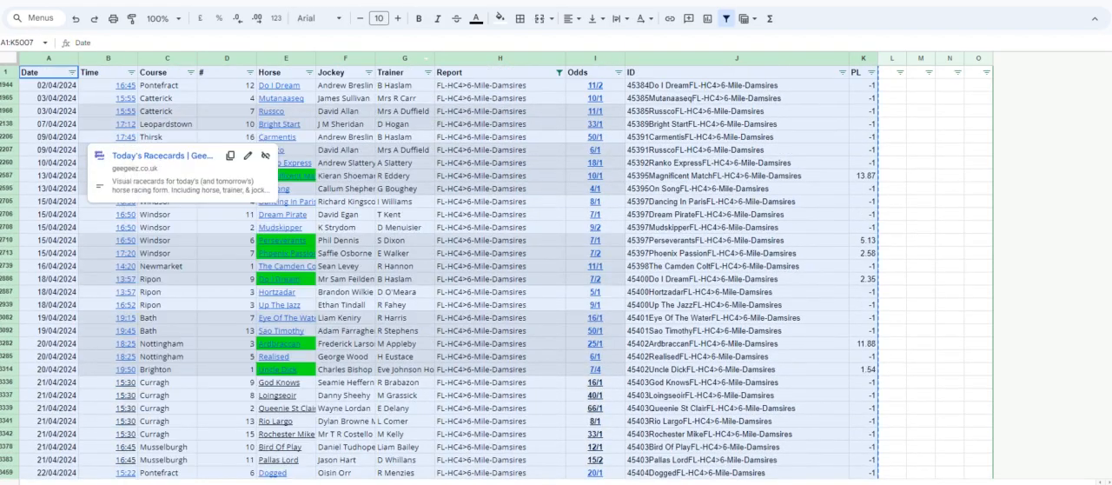
Paste the copied records as values only from cell A1, replacing the broken PL references, and look through them.
key(ctrl+Tab)
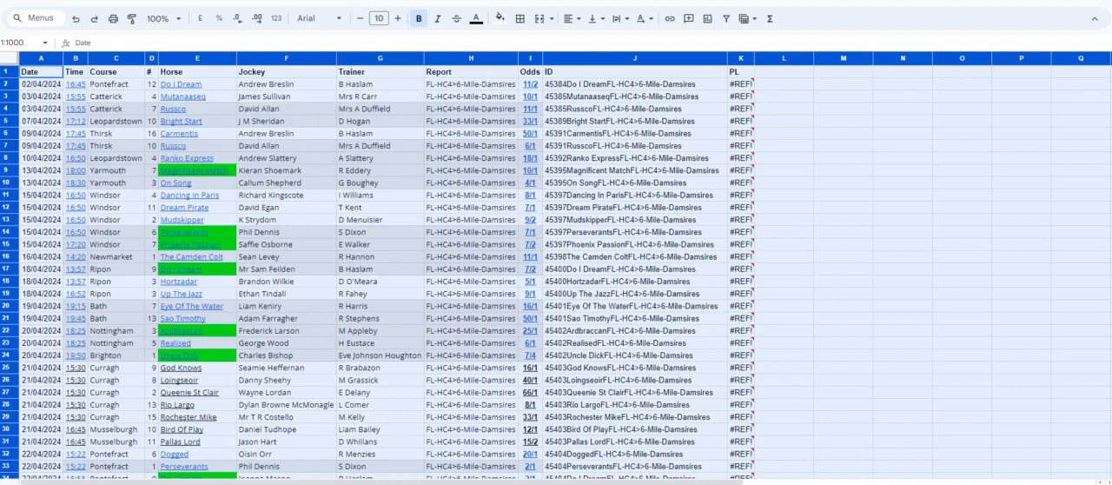
click(41, 78)
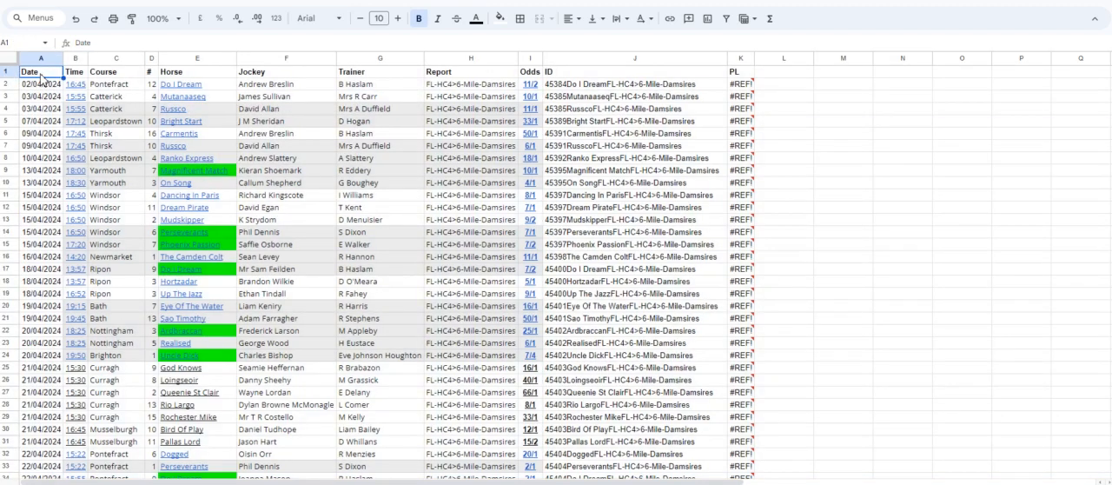
right_click(41, 78)
mouse_move(87, 142)
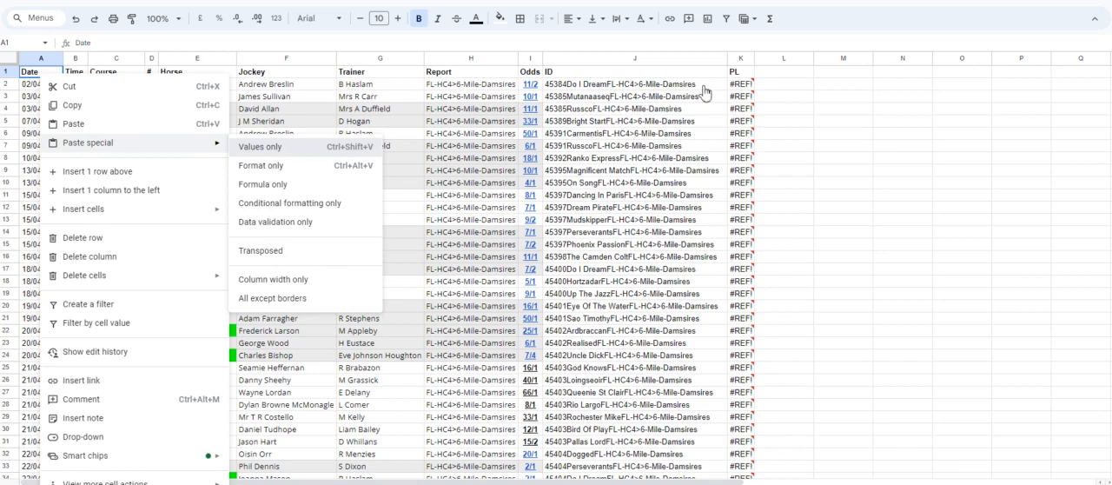
click(296, 148)
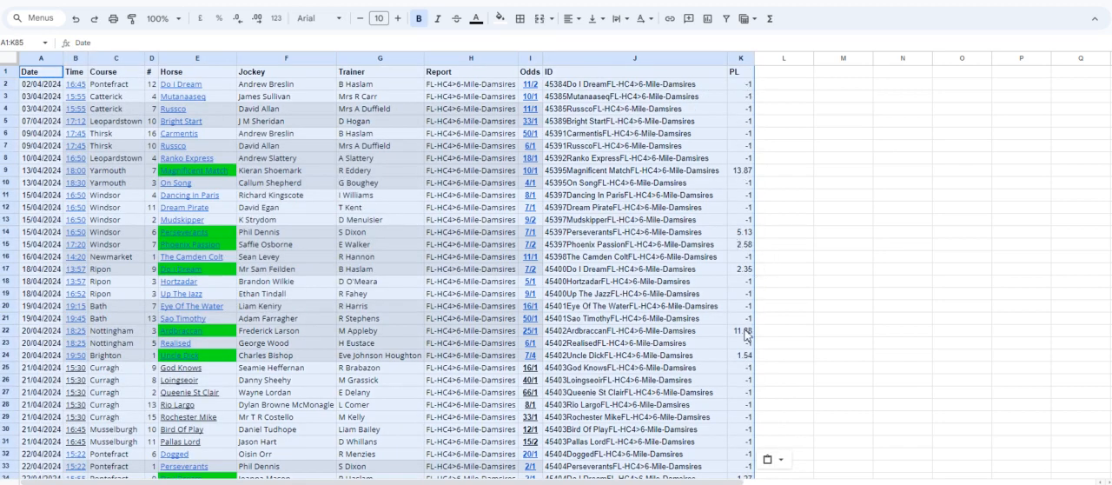
scroll(745, 281, down, 3)
scroll(749, 290, up, 3)
Switch to the query tool and examine the filters behind the FL-HC4>6-Mile-Damsires angle, including its full damsire list.
click(487, 1)
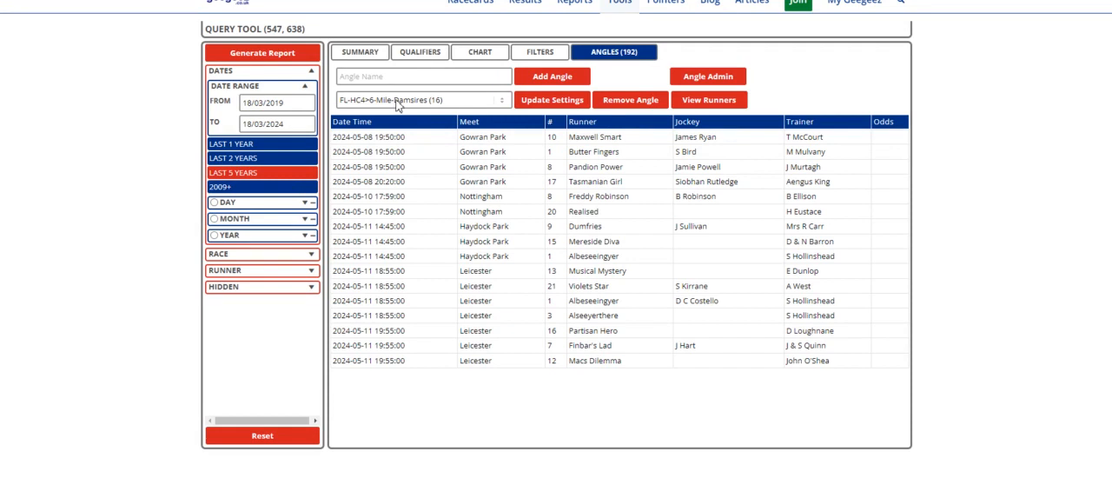
click(560, 56)
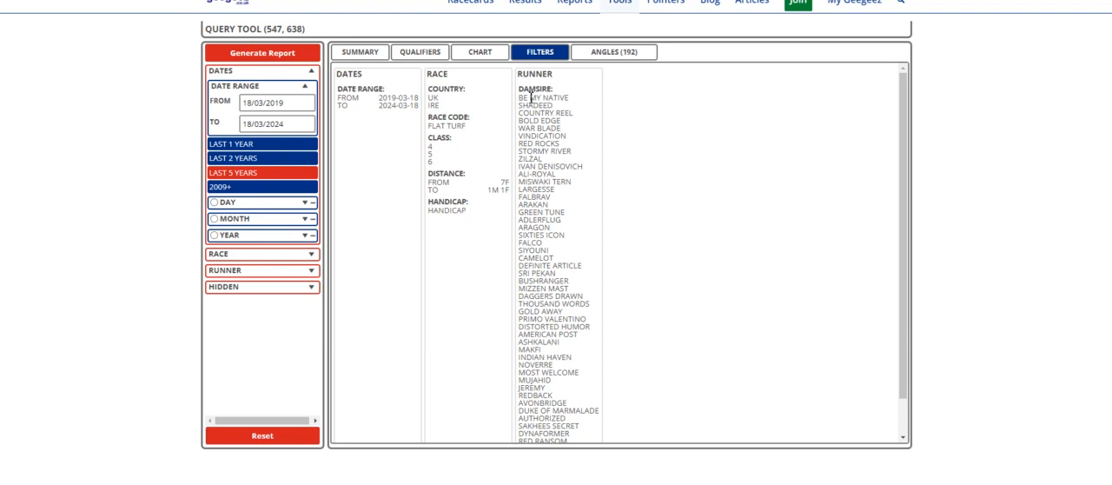
scroll(565, 156, down, 1)
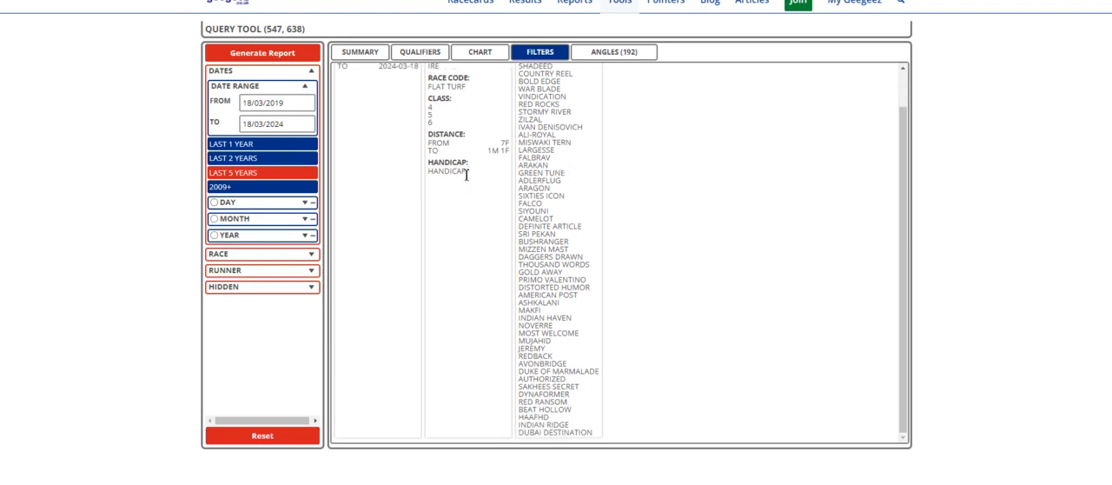
scroll(508, 226, up, 1)
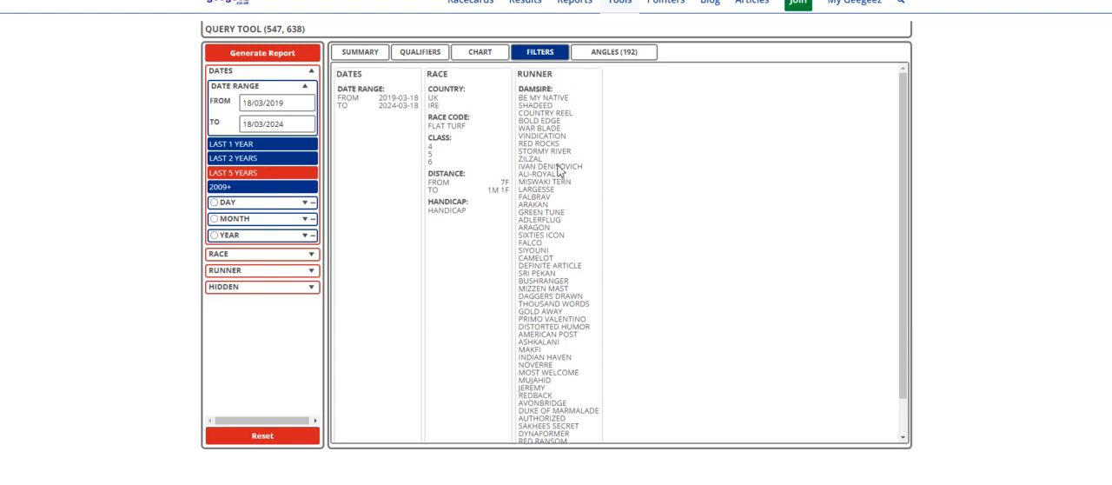
Review the query tool's summary of results by damsire, including the overall win percentage.
click(360, 52)
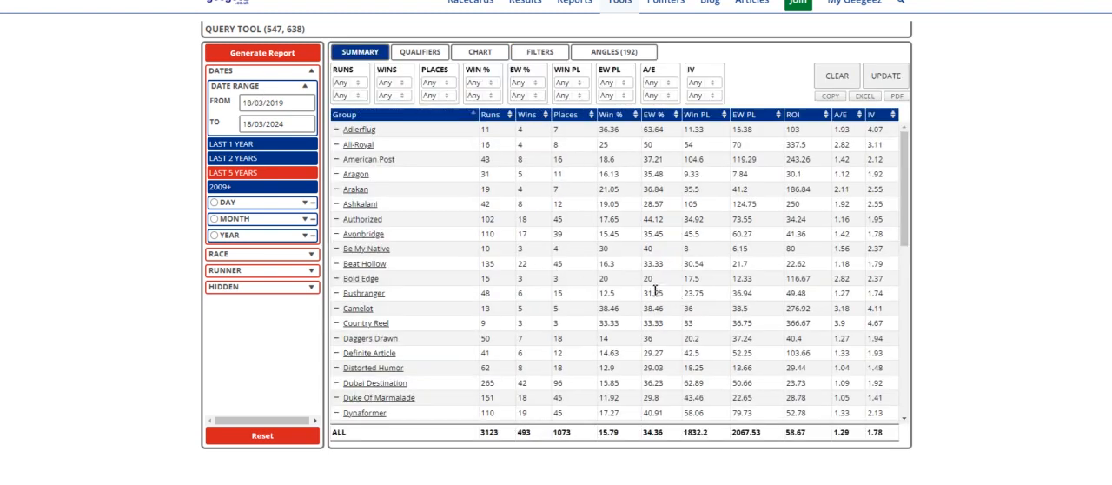
scroll(655, 291, down, 5)
scroll(613, 365, up, 5)
drag(619, 432, 602, 432)
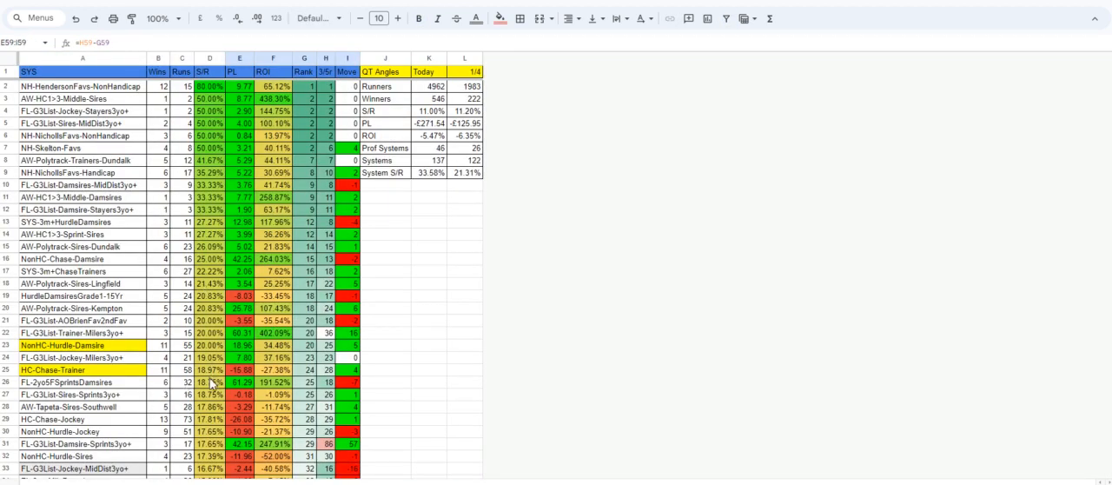
Compare the FL-HC4>6-Mile-Damsires row in the ranking table with the pasted runners, the query tool summary and the winners sheet.
scroll(151, 396, down, 10)
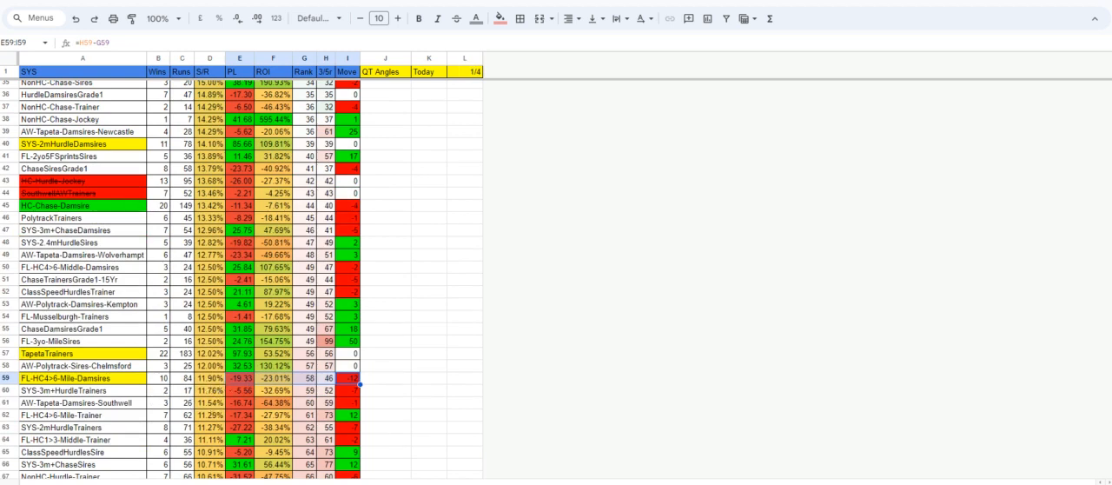
key(ctrl+Tab)
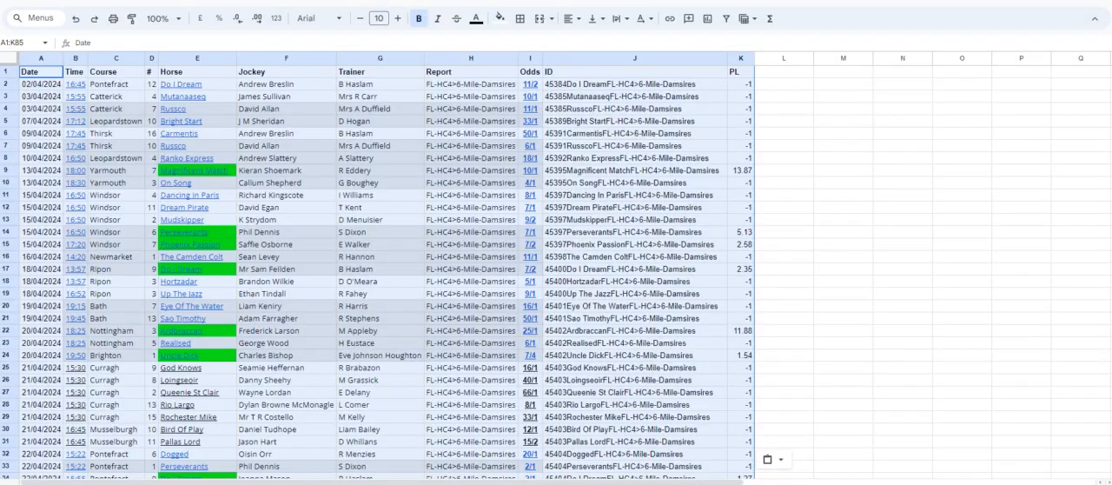
key(ctrl+Tab)
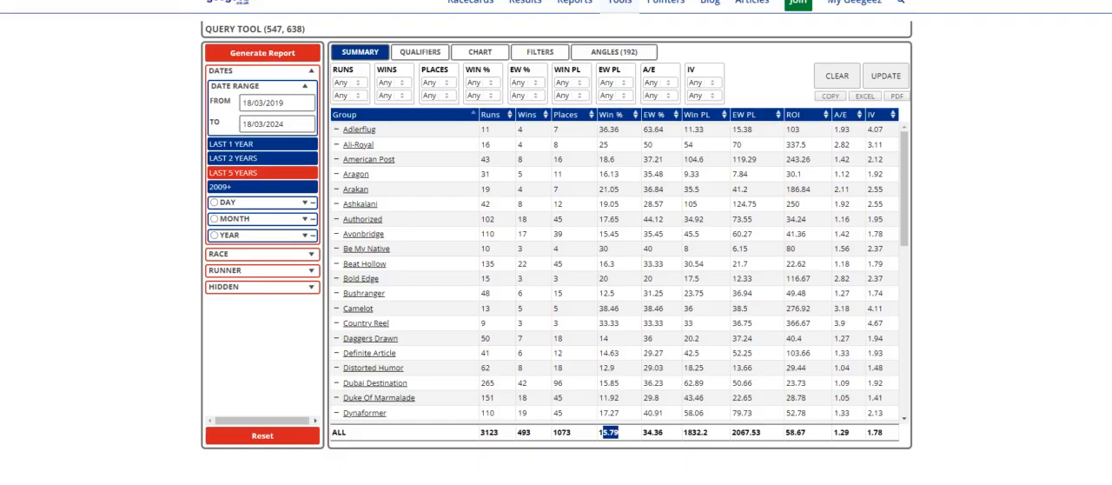
key(ctrl+Tab)
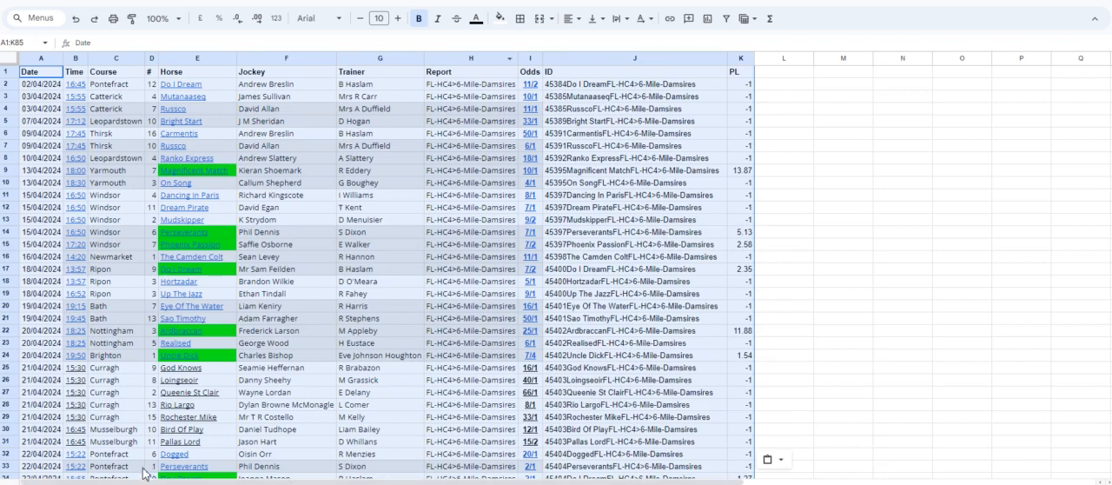
key(ctrl+Tab)
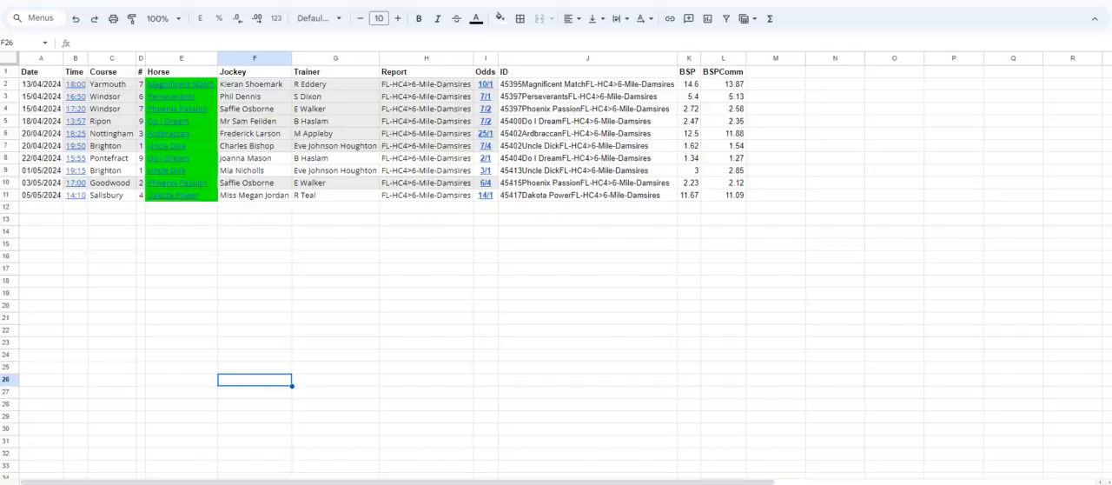
Find the Yarmouth 18:00 race won by Magnificent Match in the 13 April 2024 results and examine its full result.
key(ctrl+Tab)
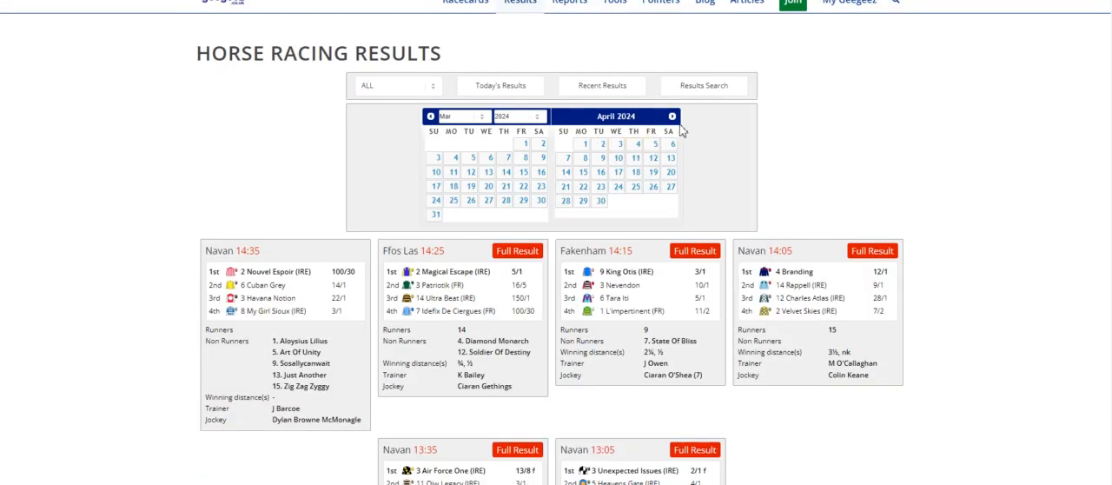
click(669, 158)
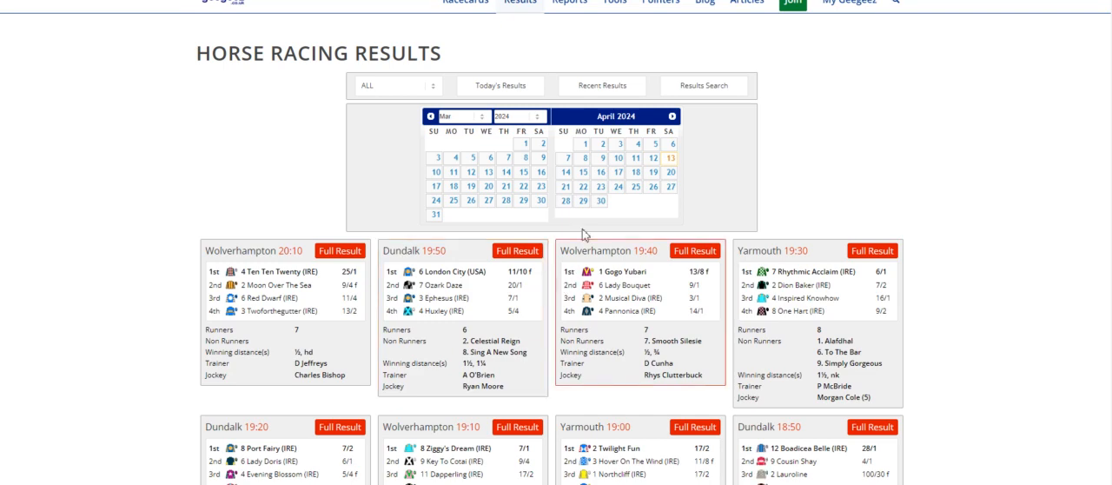
key(ctrl+shift+Tab)
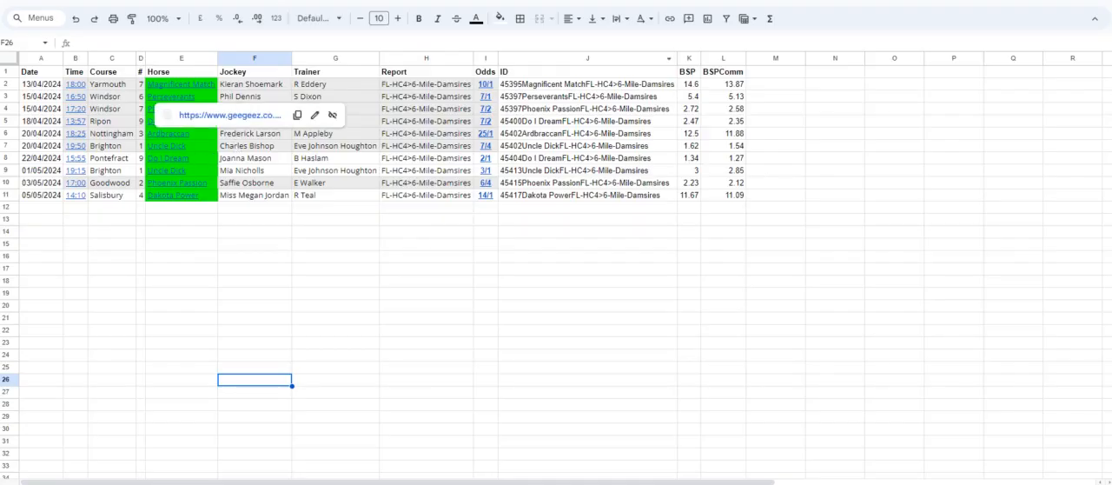
key(ctrl+Tab)
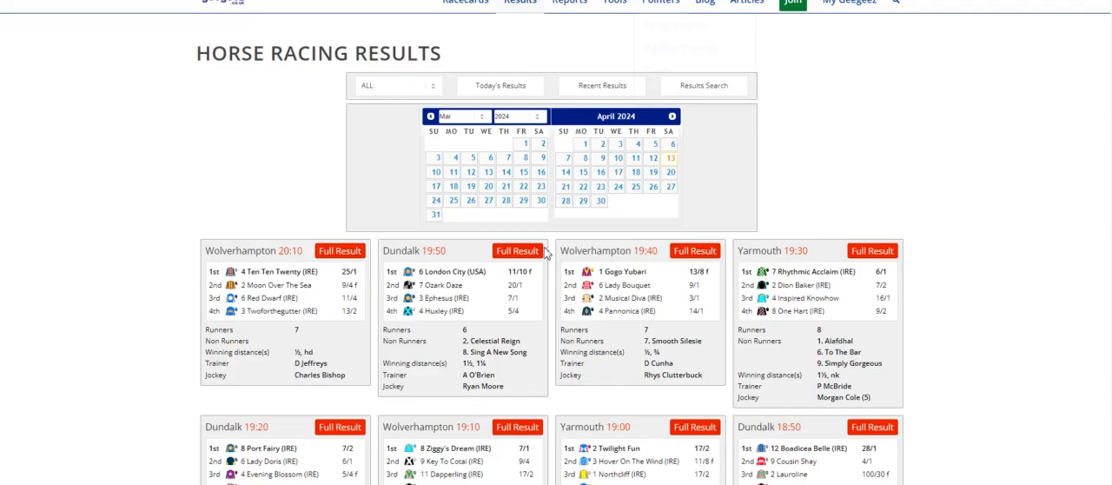
scroll(557, 271, down, 1)
scroll(557, 272, down, 3)
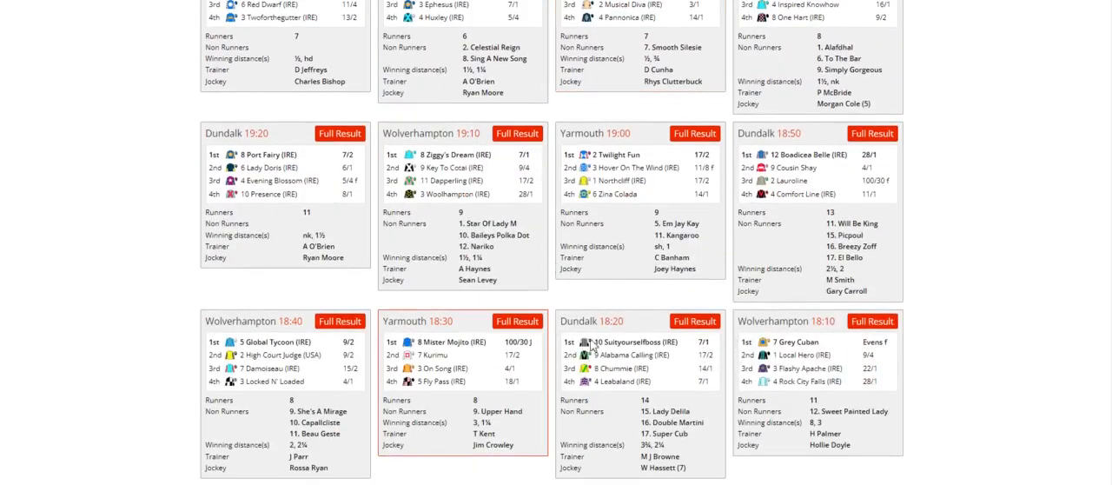
scroll(270, 343, down, 2)
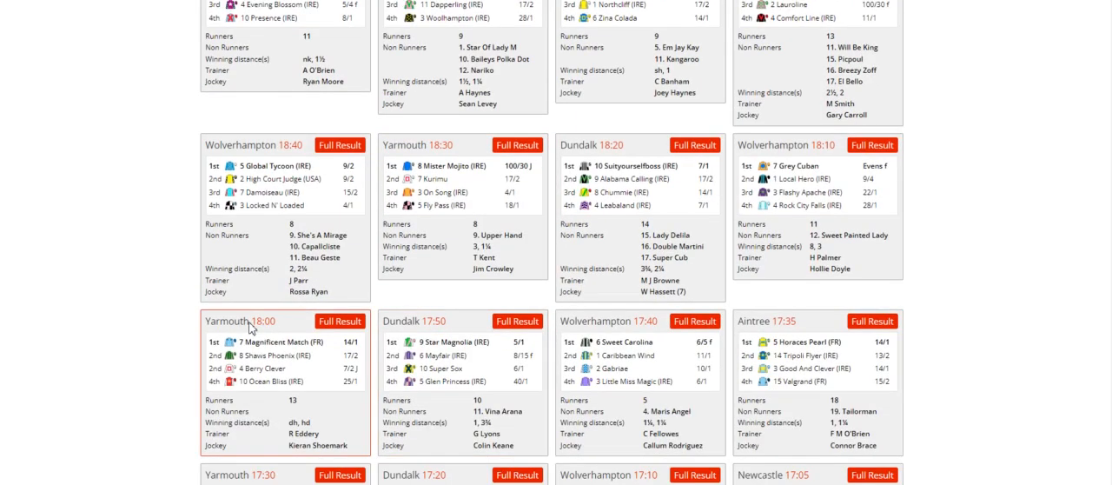
click(324, 325)
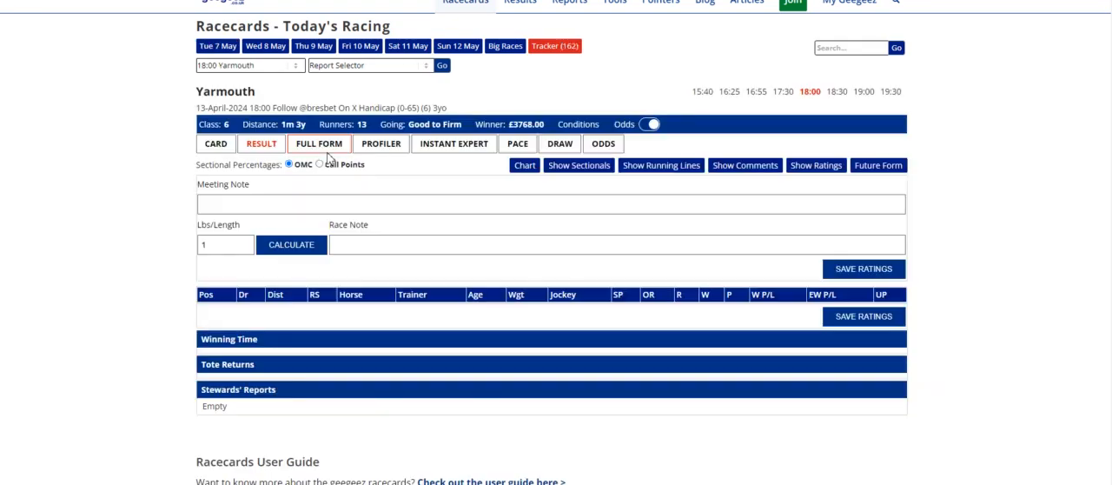
click(341, 221)
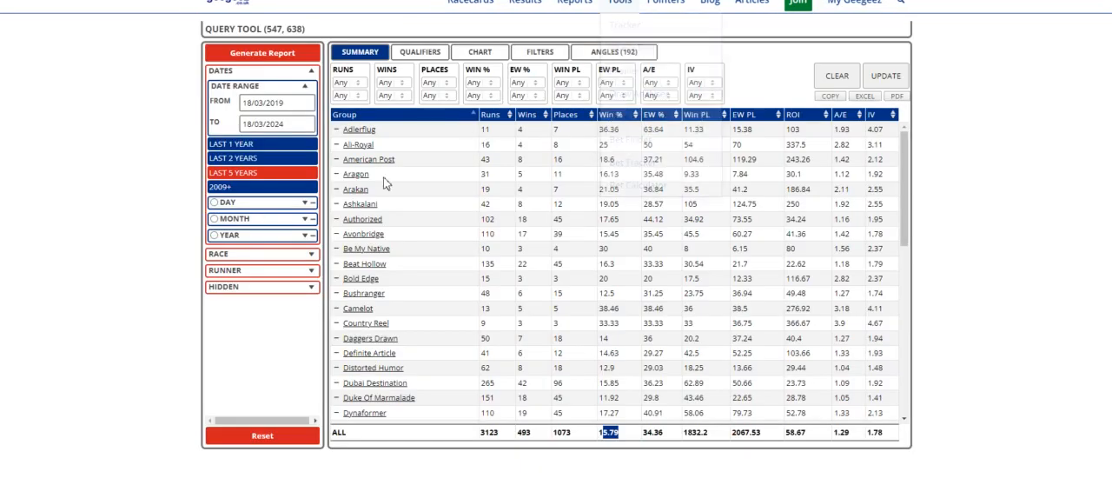
Copy the American Post row from the damsire summary and paste it into the empty sheet at cell A2.
drag(343, 170, 871, 165)
key(ctrl+c)
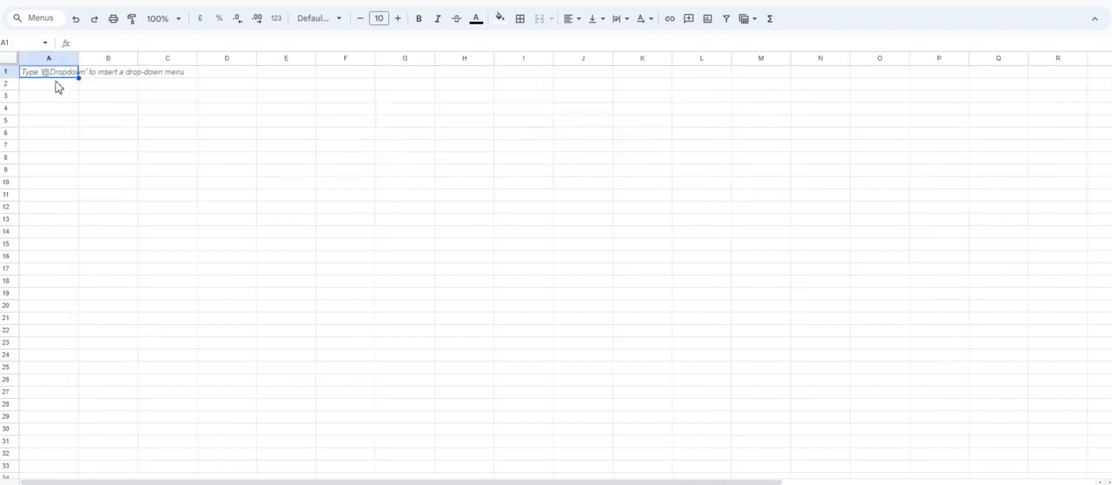
click(54, 84)
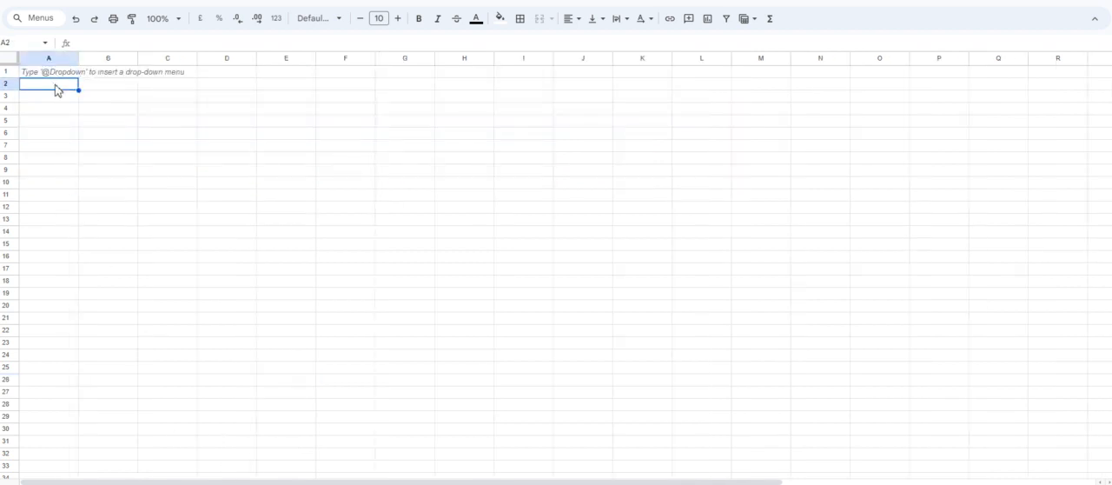
key(ctrl+v)
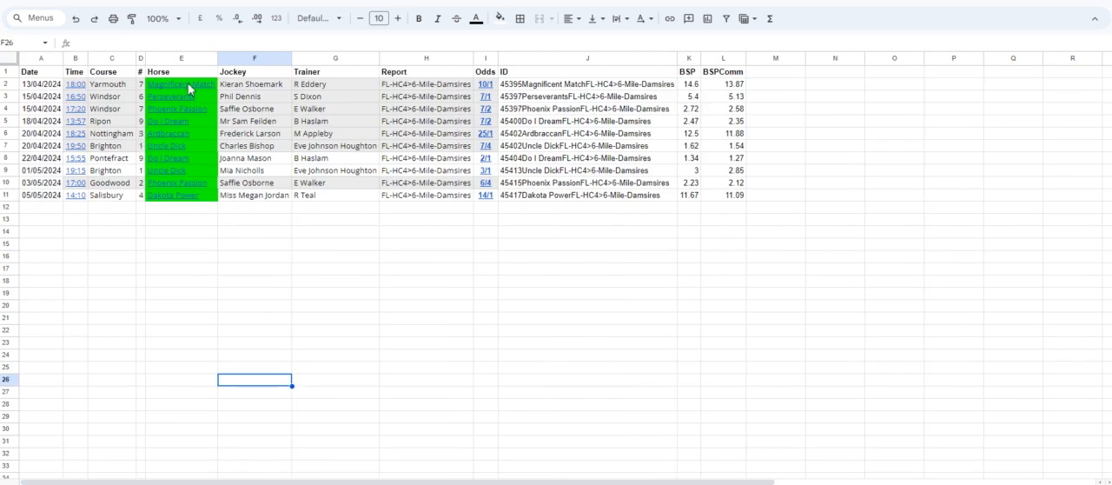
Review the horses listed in the winners sheet, from Magnificent Match to Perseverants.
mouse_move(189, 85)
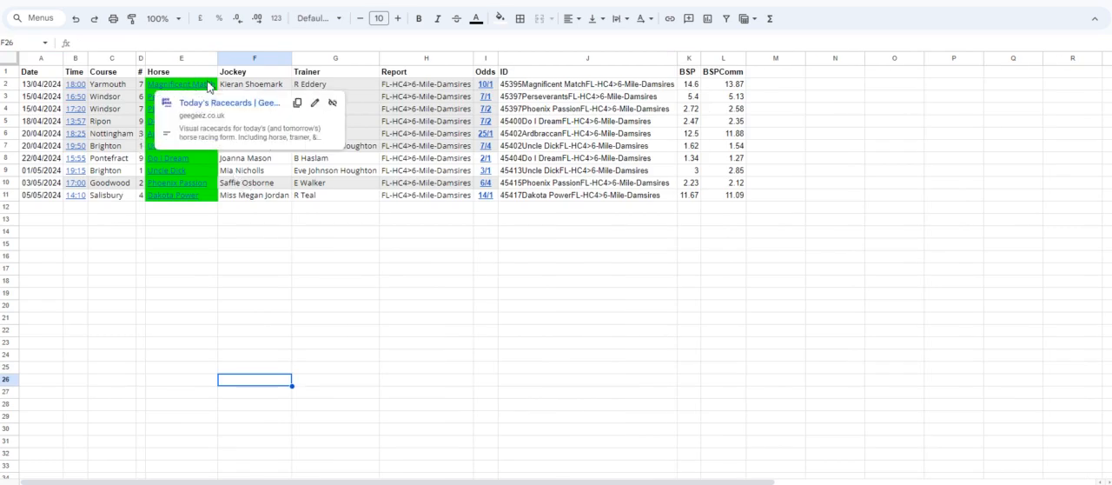
click(212, 408)
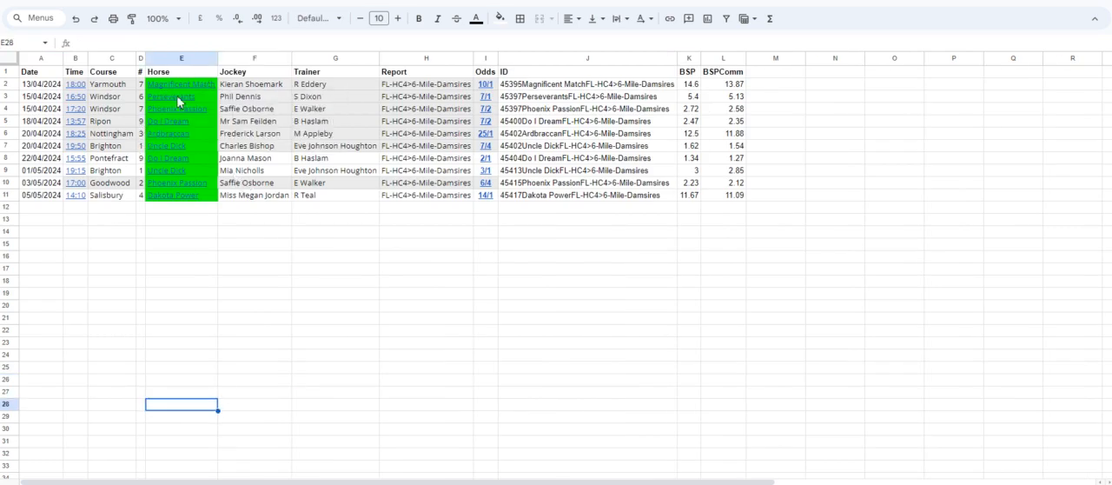
mouse_move(181, 101)
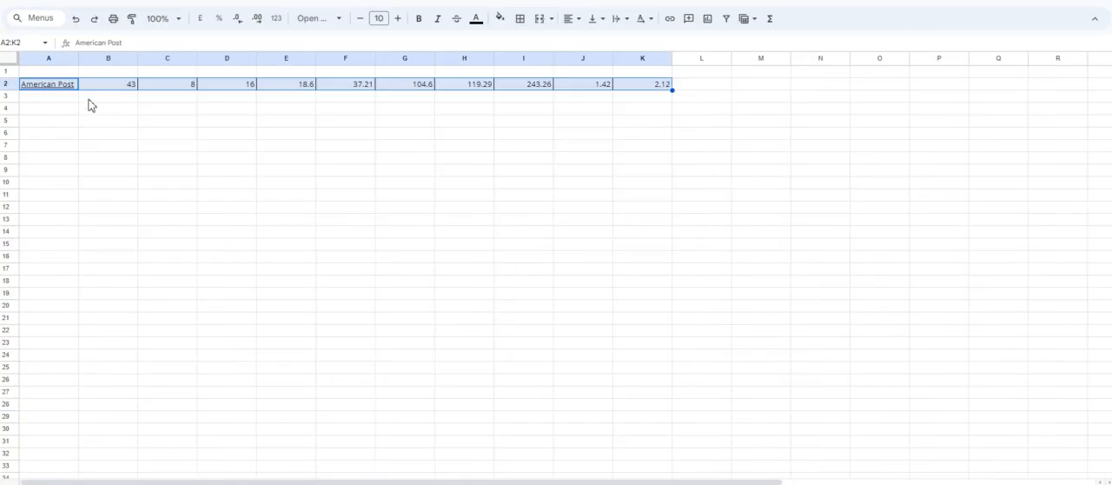
Label the first four columns of row 1 in the damsire sheet Damsire, runs, wins and places.
click(51, 74)
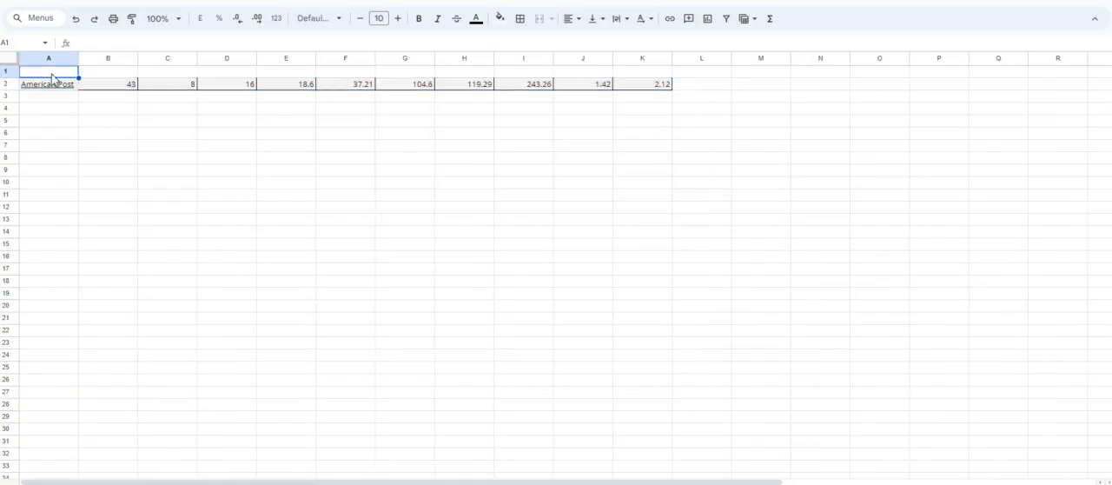
text(Horse)
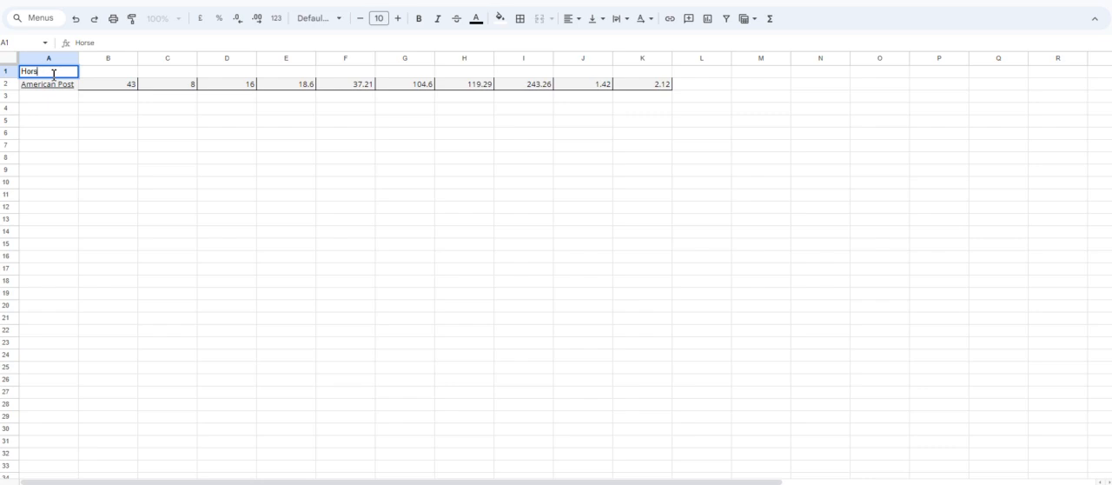
text(DA)
key(Tab)
text(runs)
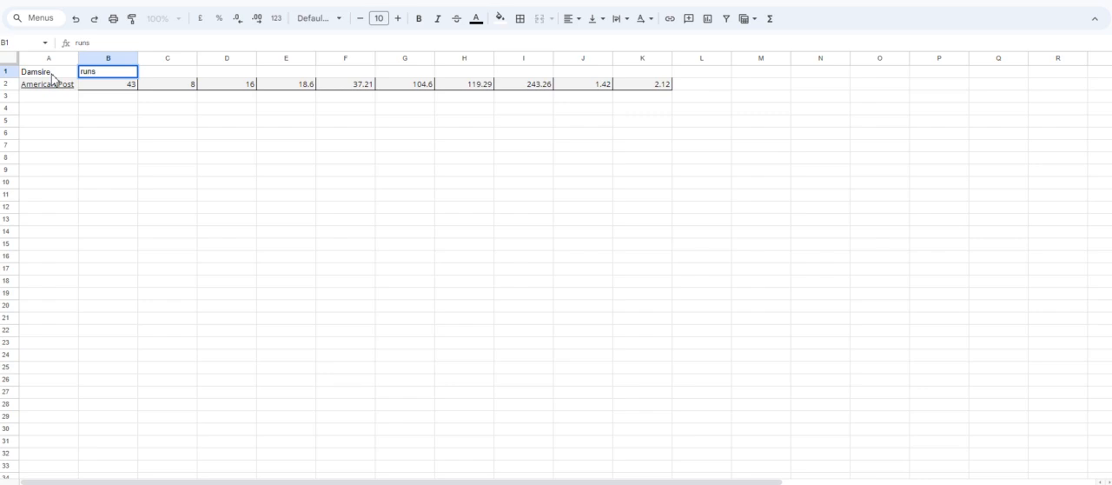
key(Tab)
text(w)
key(Tab)
text(places)
key(Tab)
Add the headers win%, ew%, win pl and ew pl in cells E1 to H1.
text(wi)
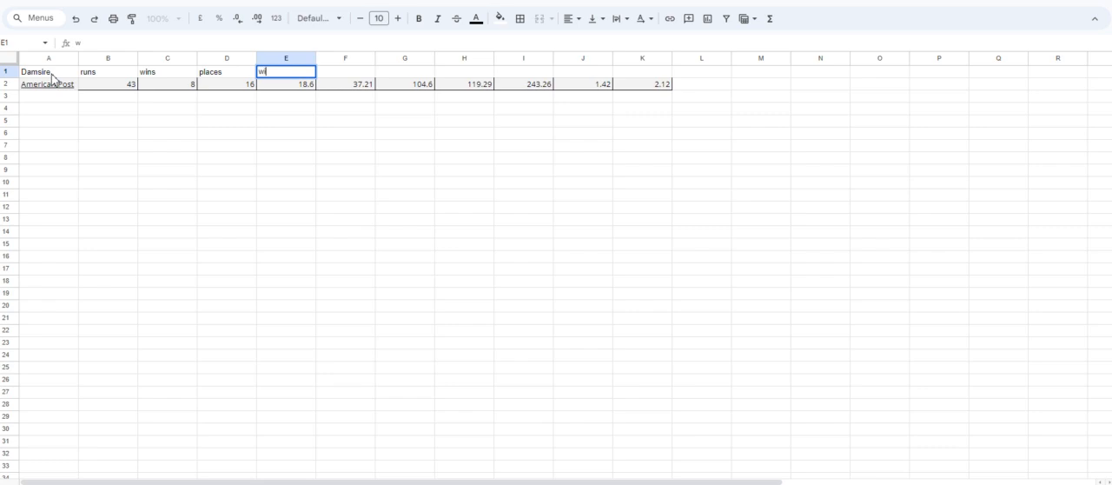
key(Tab)
text(e)
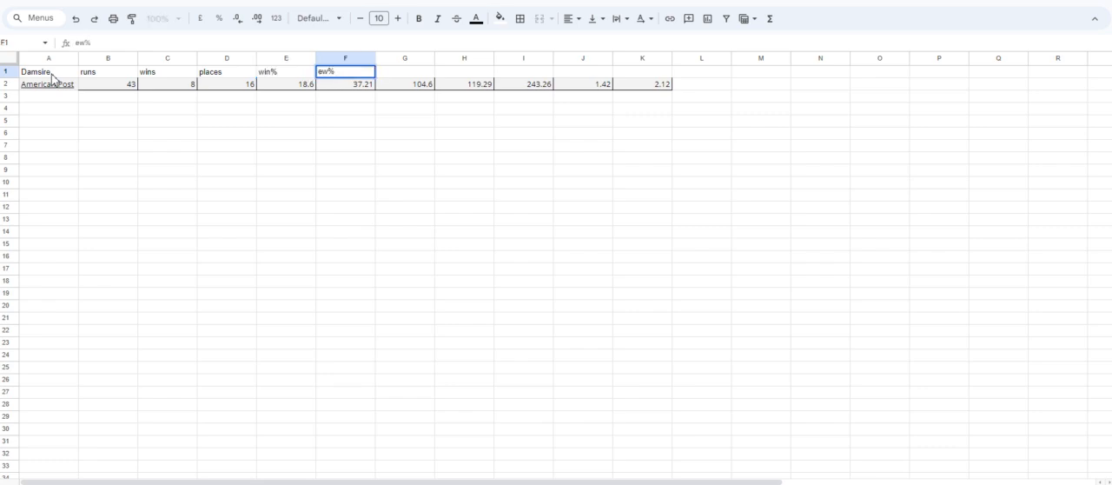
key(Tab)
text(win)
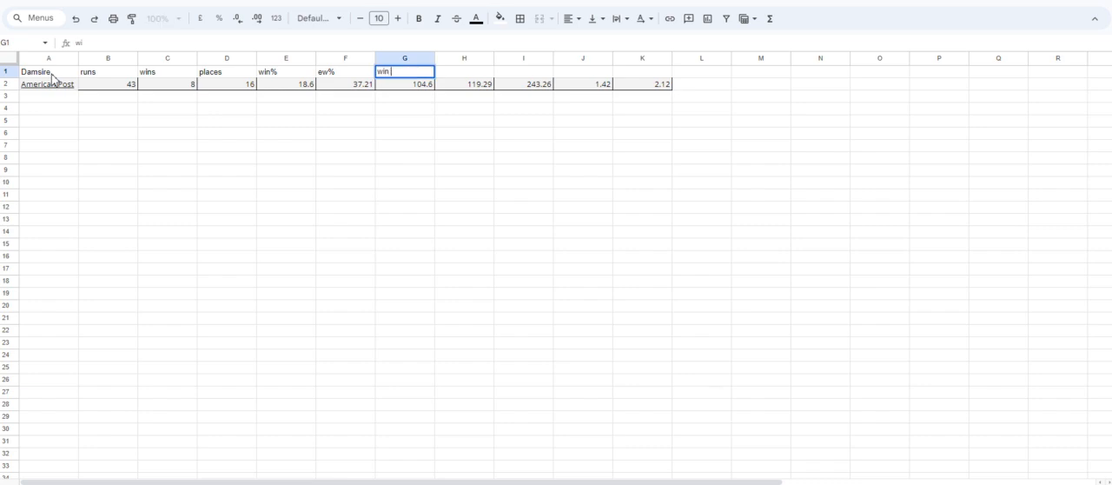
key(Tab)
text(plcew pl)
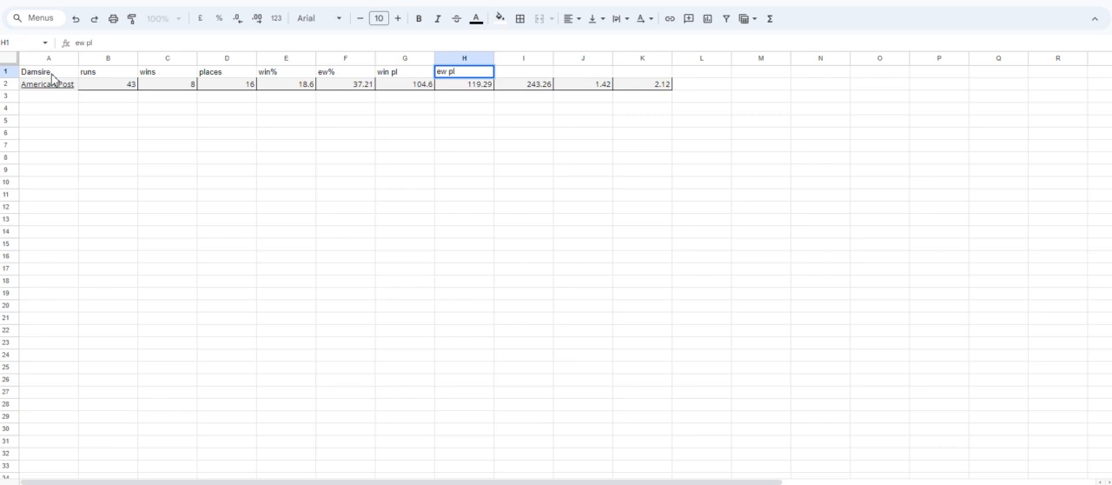
Complete the header row with roi, ae and iv in cells I1 to K1.
key(Tab)
text(f)
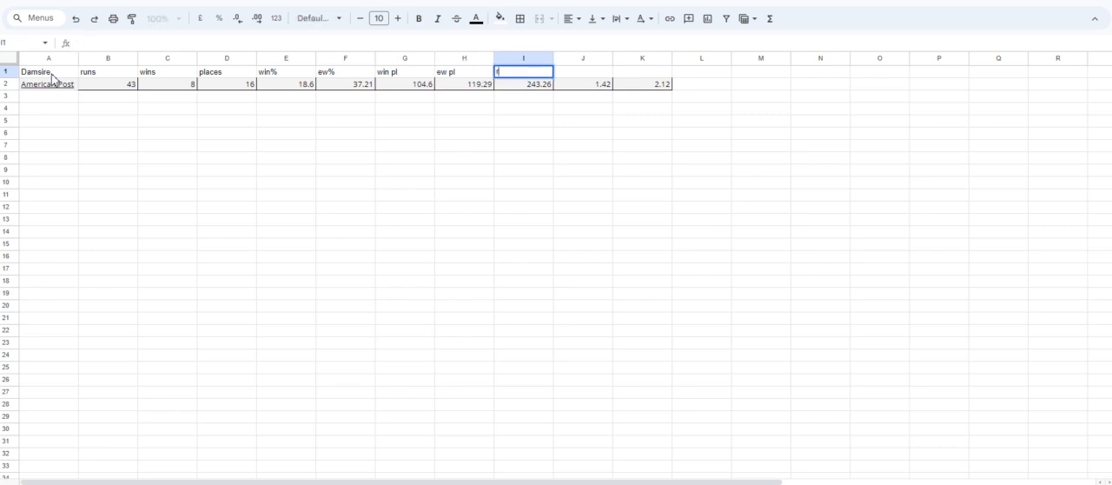
key(Tab)
text(ae)
key(Tab)
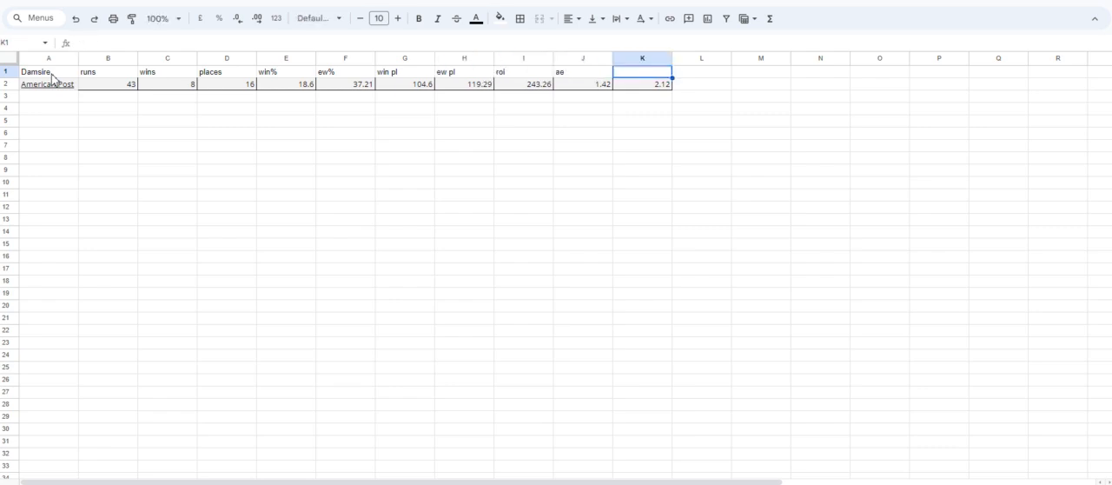
text(iv)
key(Return)
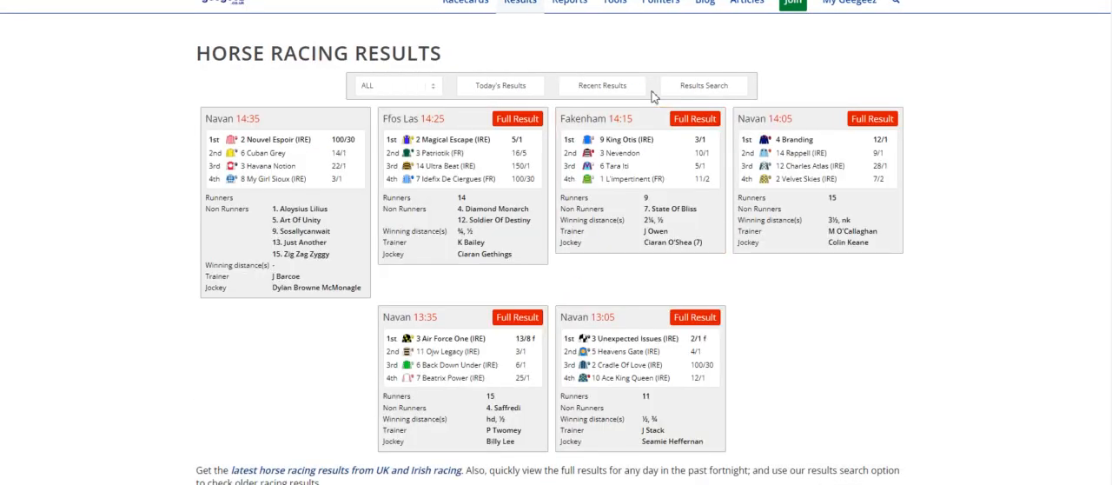
Find the Windsor 16:50 race in the 15 April 2024 results and examine the winner Perseverants' form for its damsire.
click(657, 91)
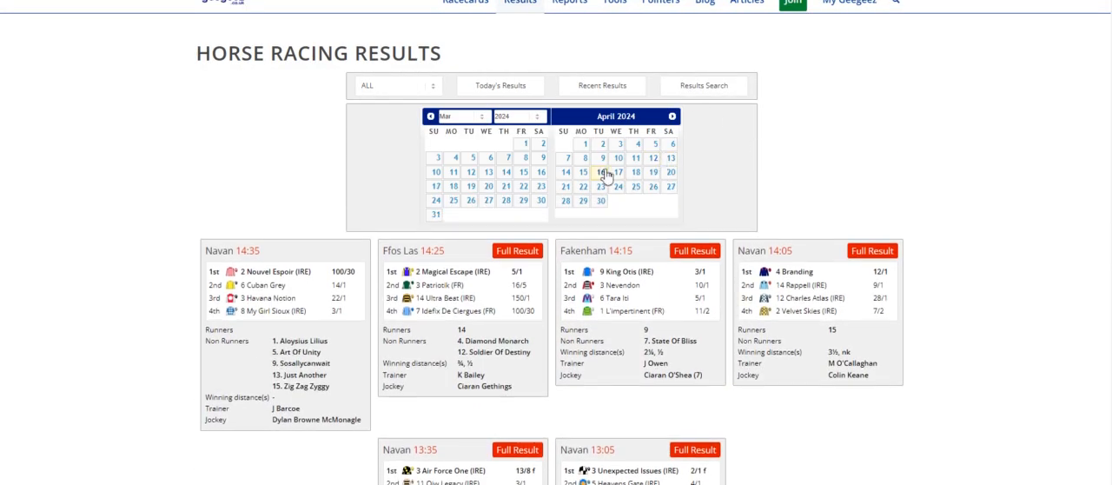
click(586, 173)
scroll(686, 261, down, 5)
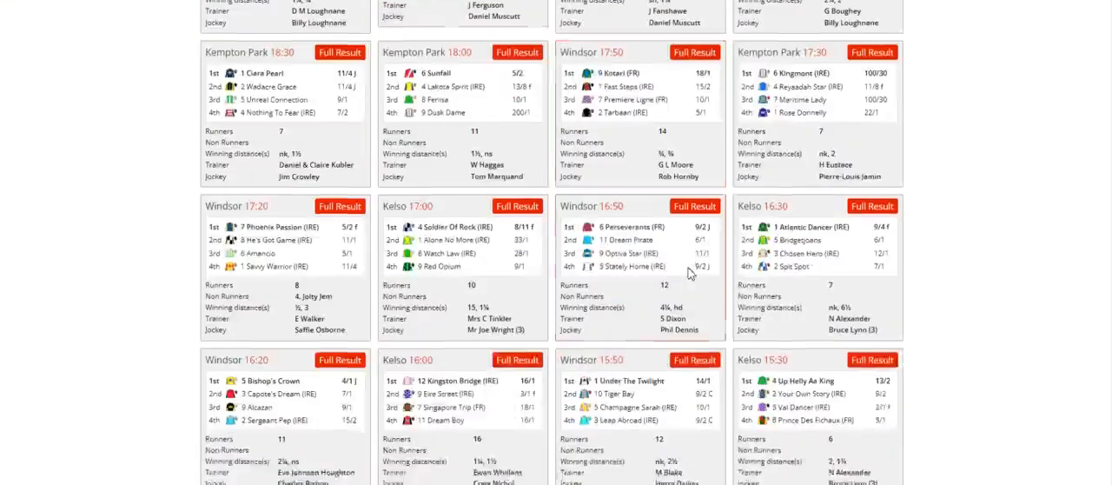
scroll(688, 274, down, 8)
scroll(688, 274, up, 5)
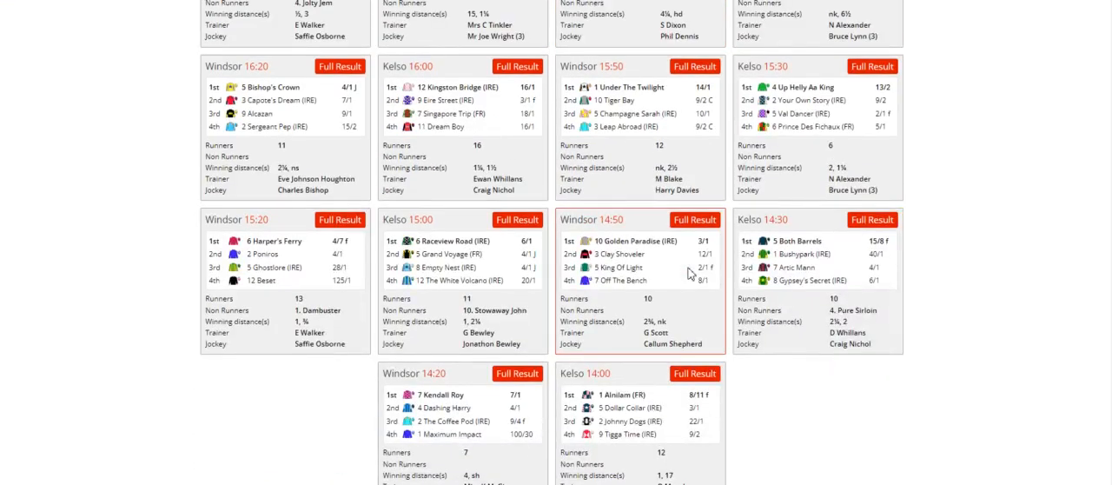
scroll(688, 273, up, 3)
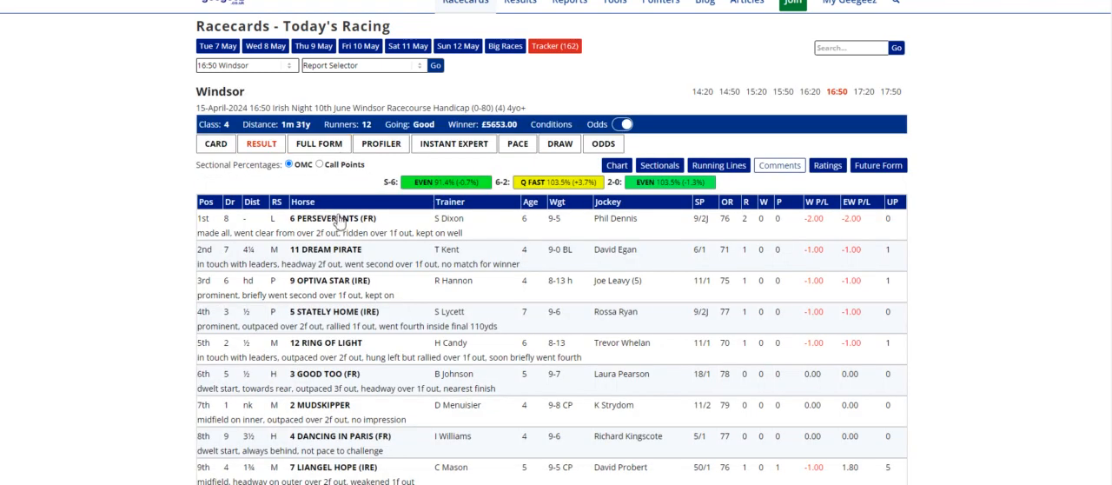
click(339, 218)
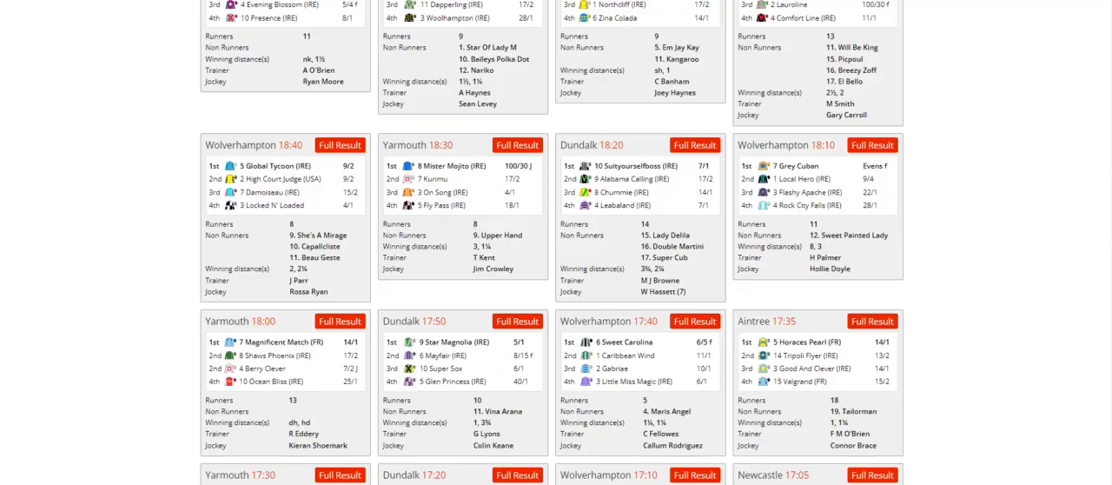
Copy the Distorted Humor row from the query tool's damsire summary and paste it into the damsire sheet at cell A3.
text(g)
key(Return)
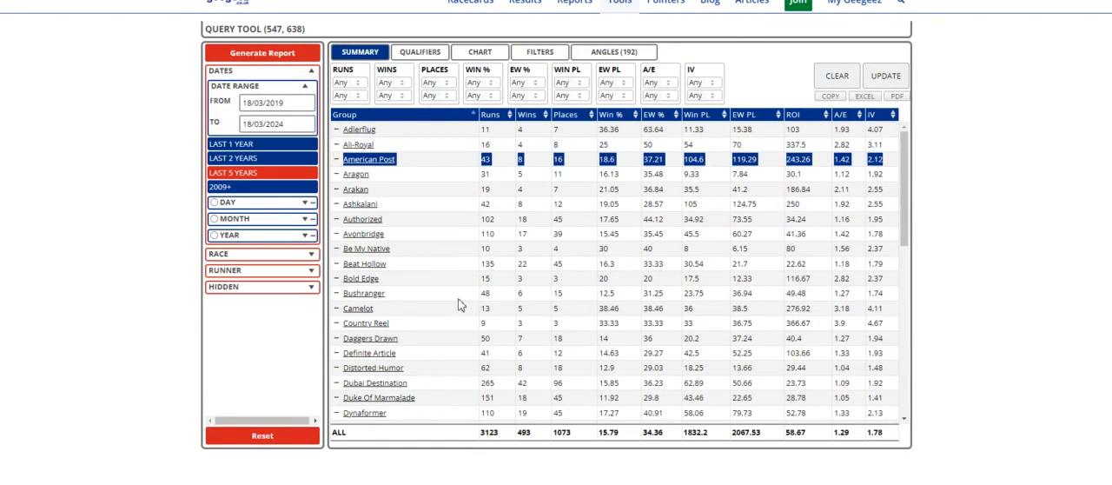
drag(337, 369, 892, 374)
key(ctrl+c)
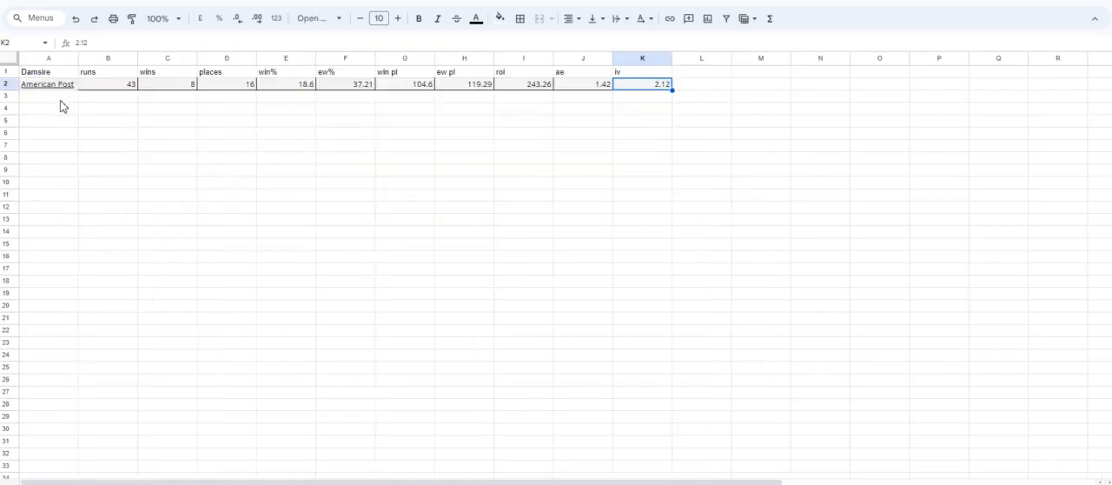
click(61, 99)
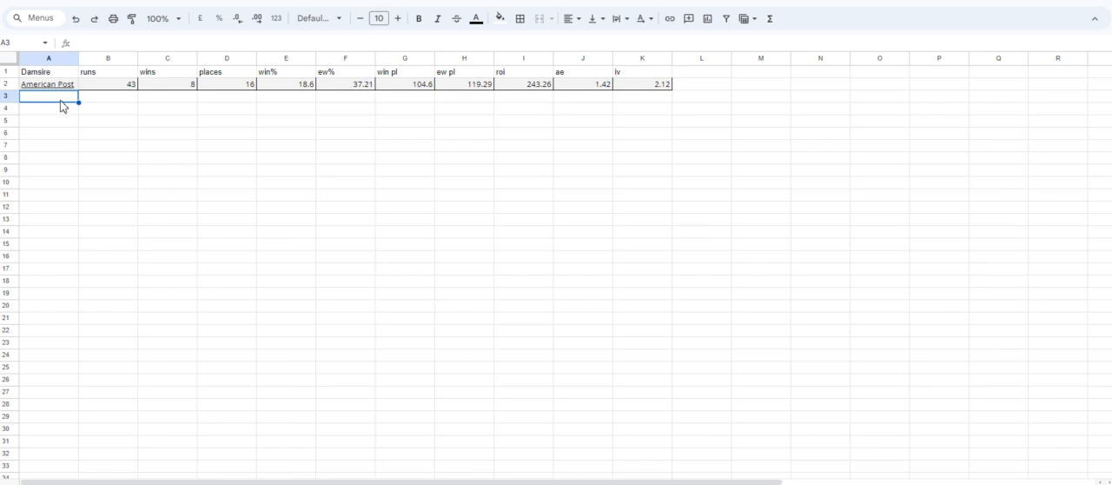
key(ctrl+v)
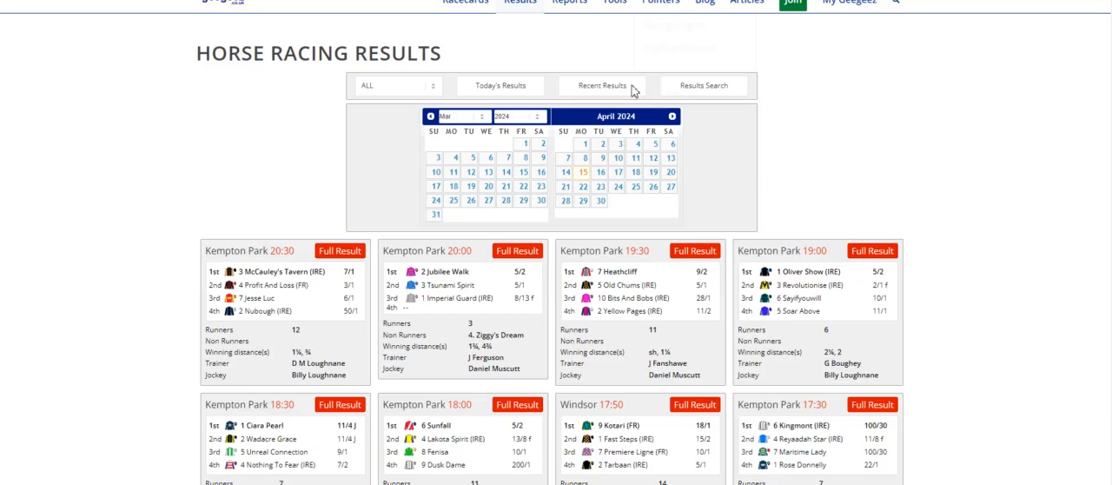
Look up Phoenix Passion's damsire from the Windsor 17:20 result and paste the query tool's Siyouni row at cell A4 of the damsire sheet.
scroll(608, 260, down, 3)
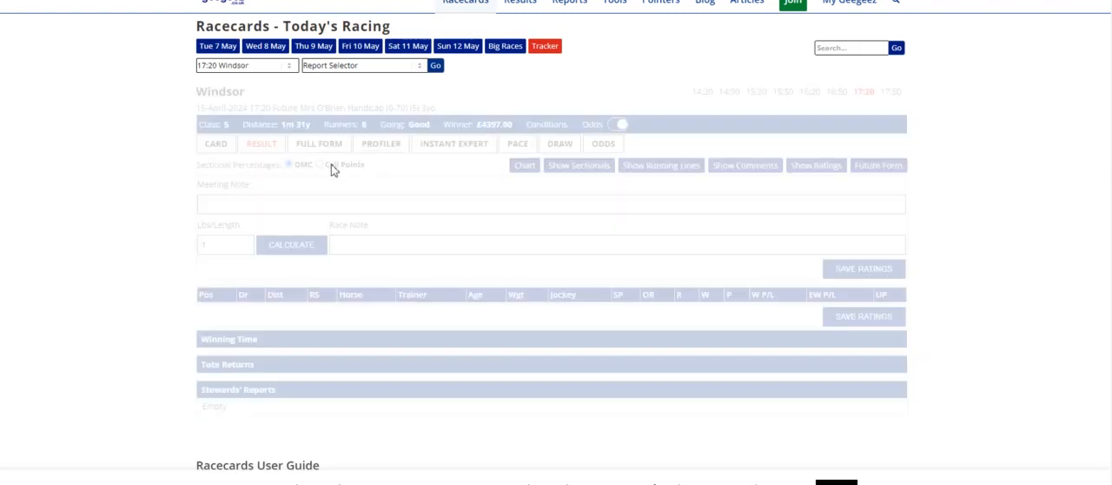
click(320, 220)
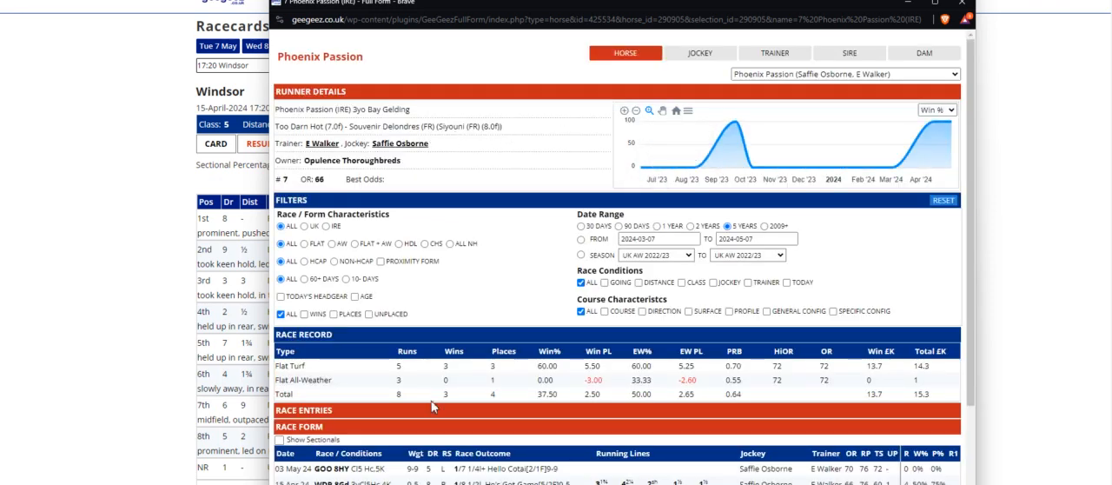
mouse_move(467, 483)
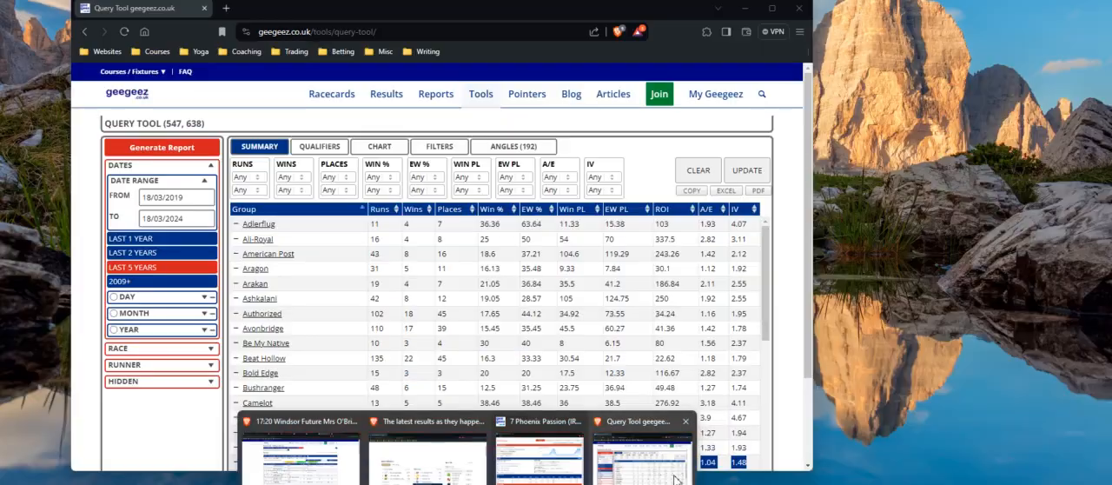
click(644, 450)
scroll(322, 339, down, 3)
scroll(318, 340, down, 10)
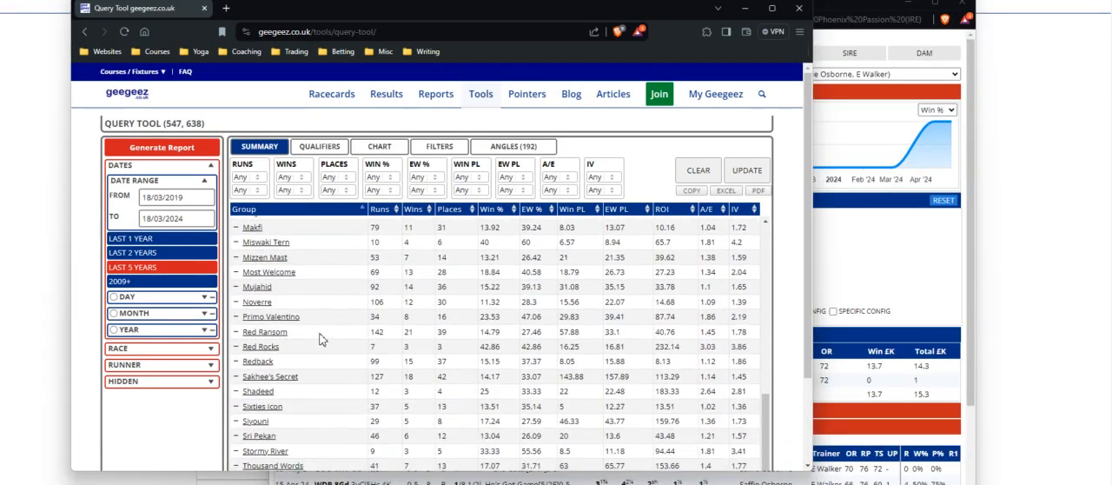
drag(244, 367, 753, 375)
key(ctrl+c)
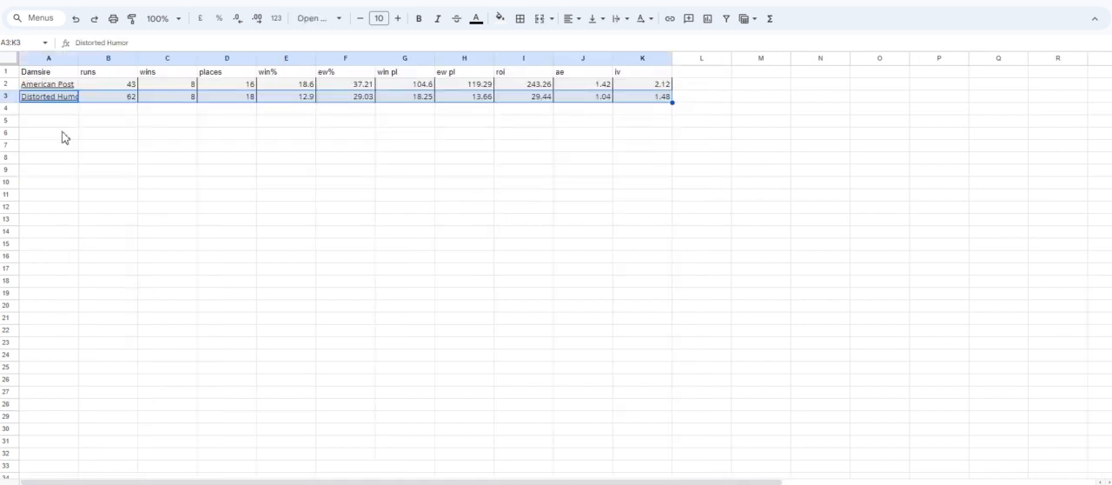
click(56, 111)
key(ctrl+v)
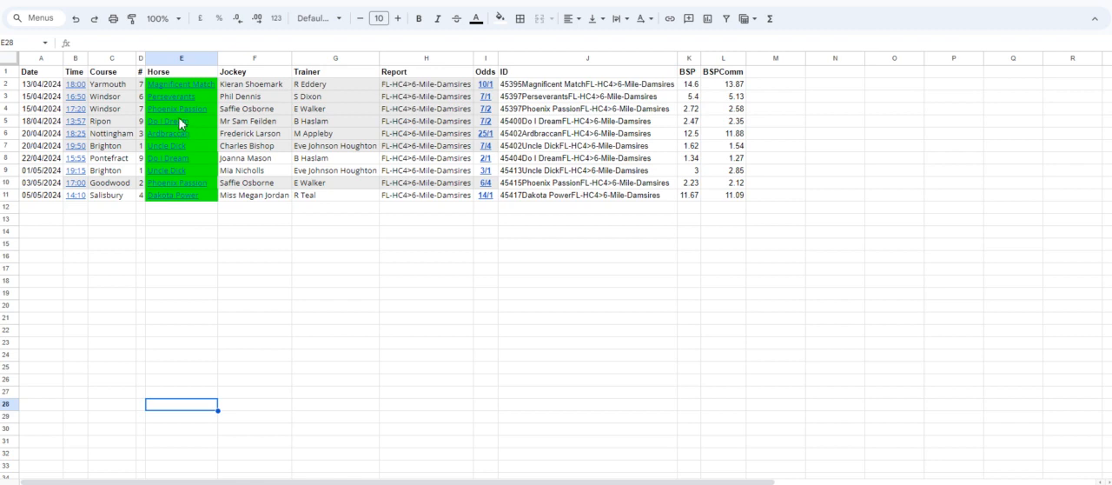
Find the Ripon 13:57 race won by Do I Dream in the 18 April 2024 results and examine the horse's form for its damsire.
click(182, 122)
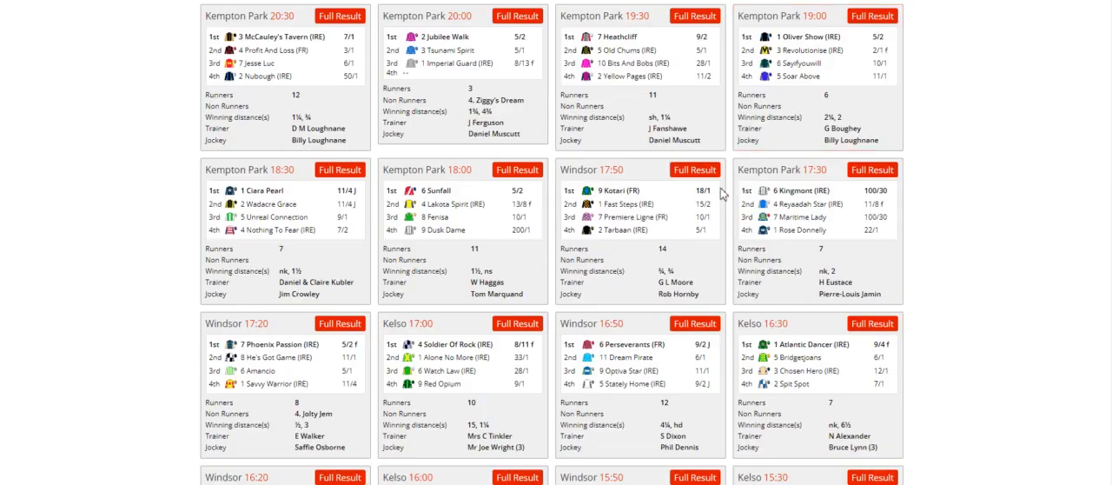
scroll(703, 237, up, 5)
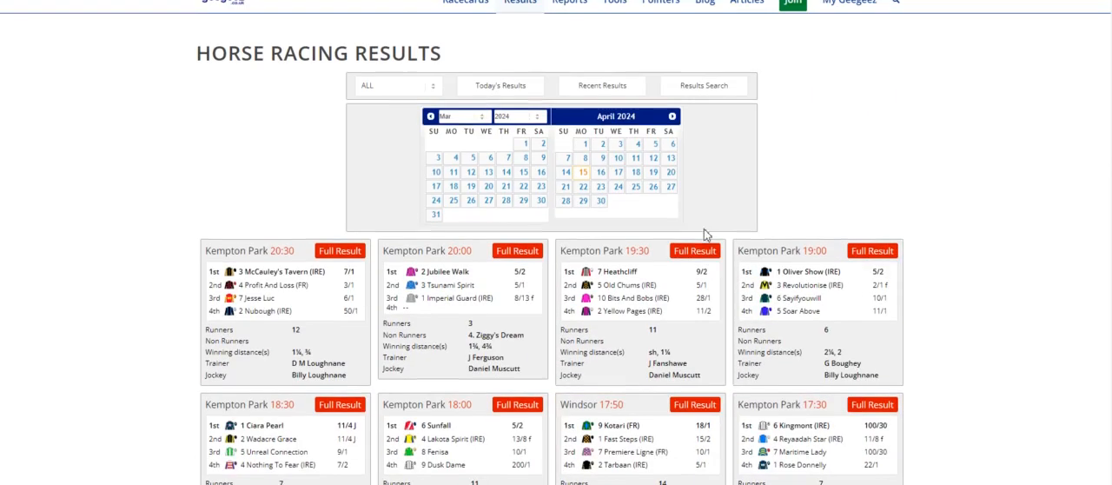
click(635, 178)
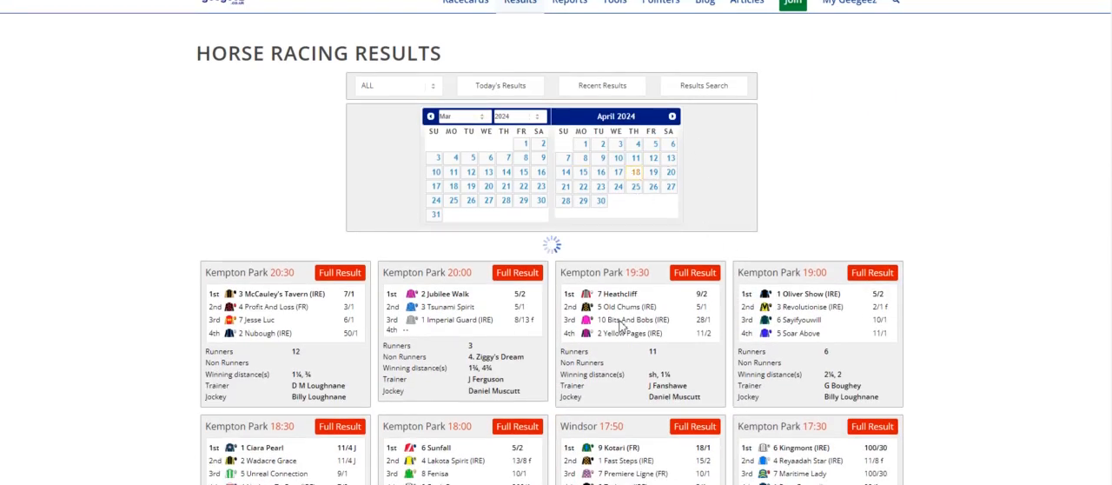
scroll(640, 328, down, 2)
scroll(640, 328, down, 10)
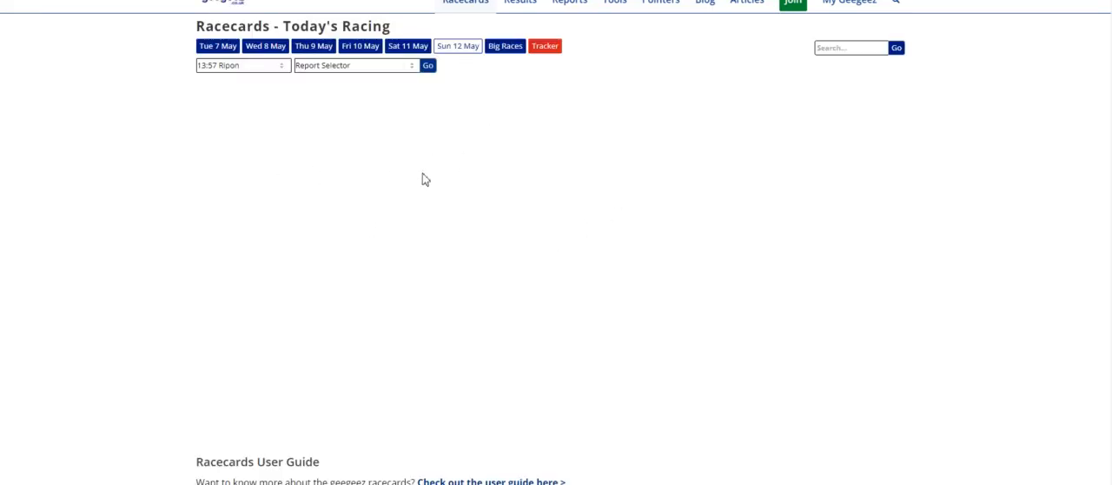
click(334, 219)
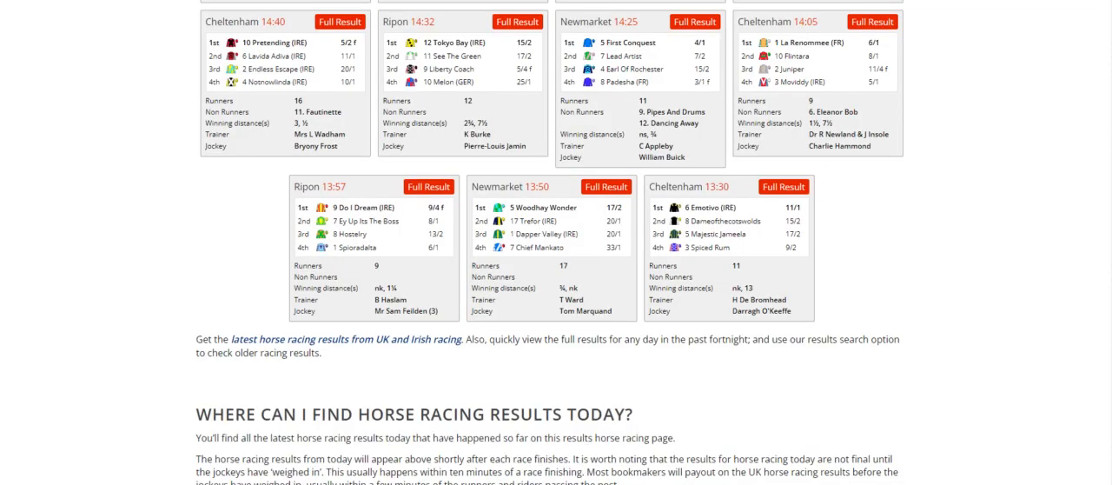
Copy the American Post row from the damsire summary into cell A5 of the damsire sheet and return to the winners sheet.
mouse_move(467, 483)
click(630, 455)
scroll(313, 313, up, 4)
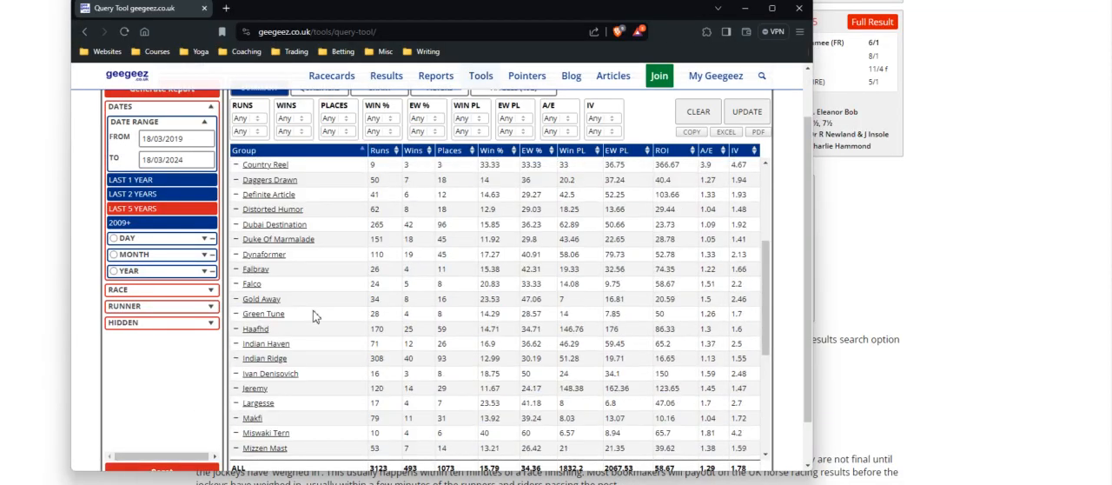
scroll(314, 317, up, 3)
drag(244, 196, 747, 203)
key(ctrl+c)
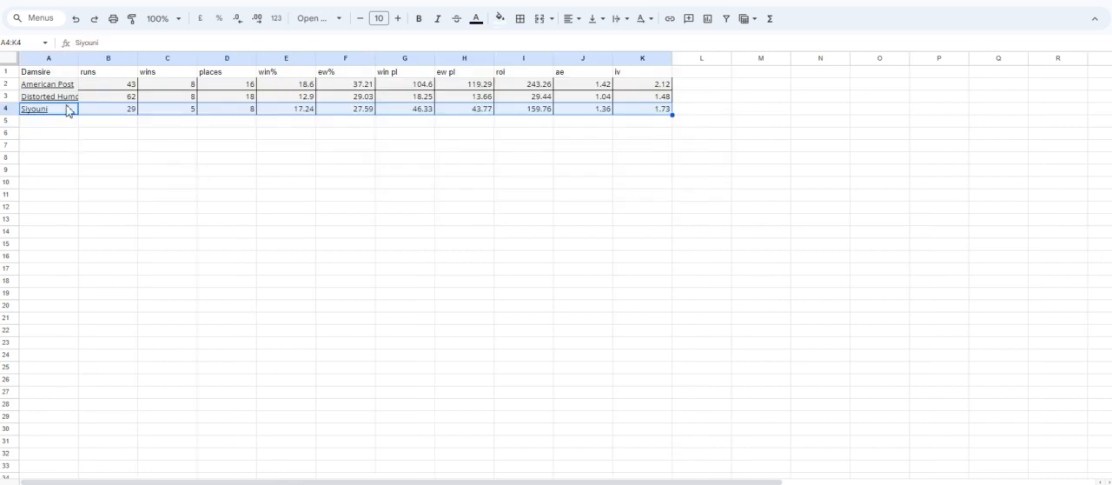
click(63, 131)
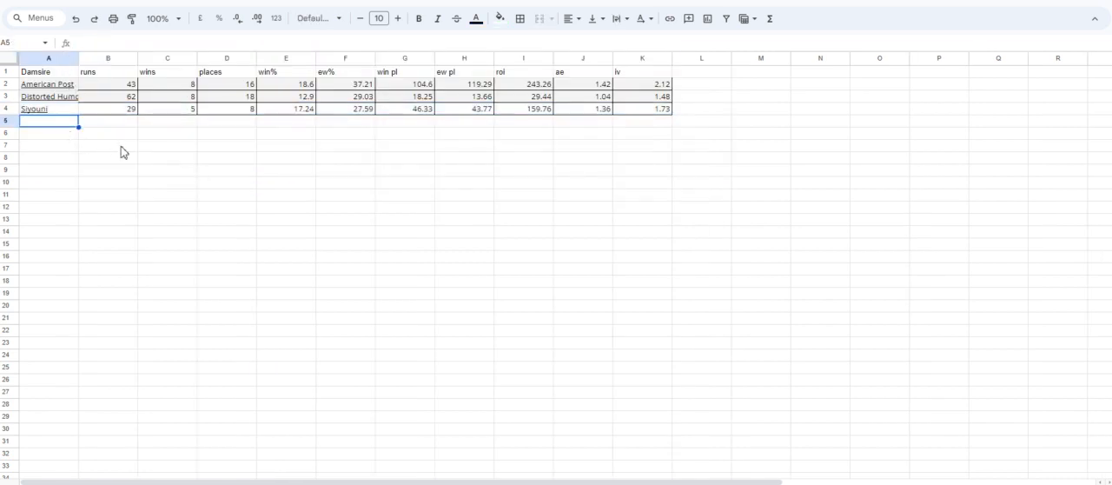
key(ctrl+v)
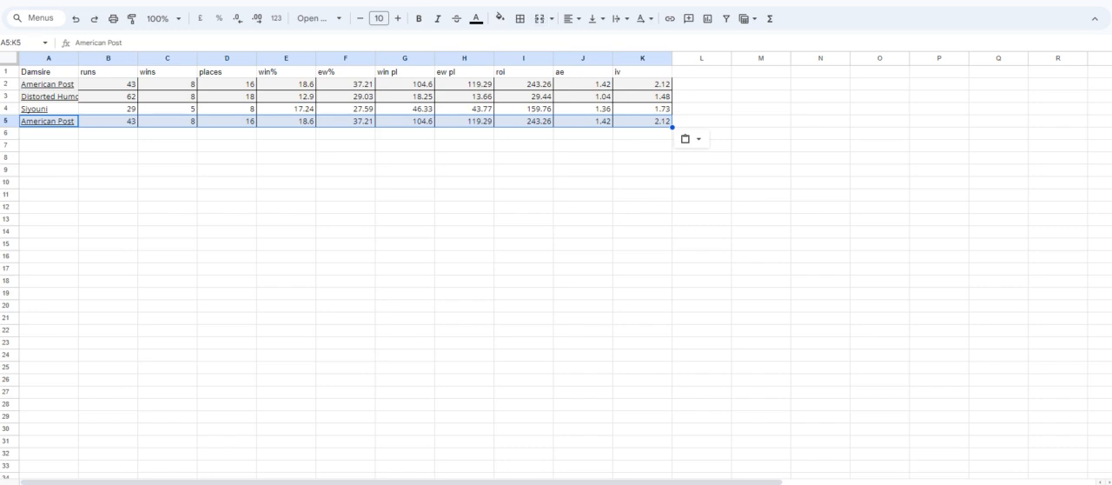
click(146, 484)
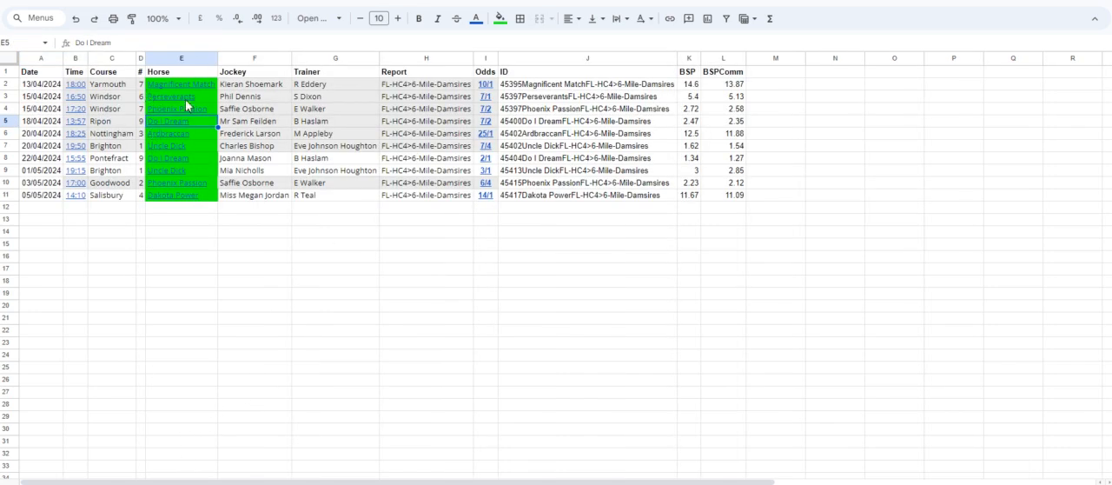
Find the Nottingham 18:25 race won by Ardbraccan in the 20 April 2024 results and examine the horse's form for its damsire.
click(183, 138)
click(245, 325)
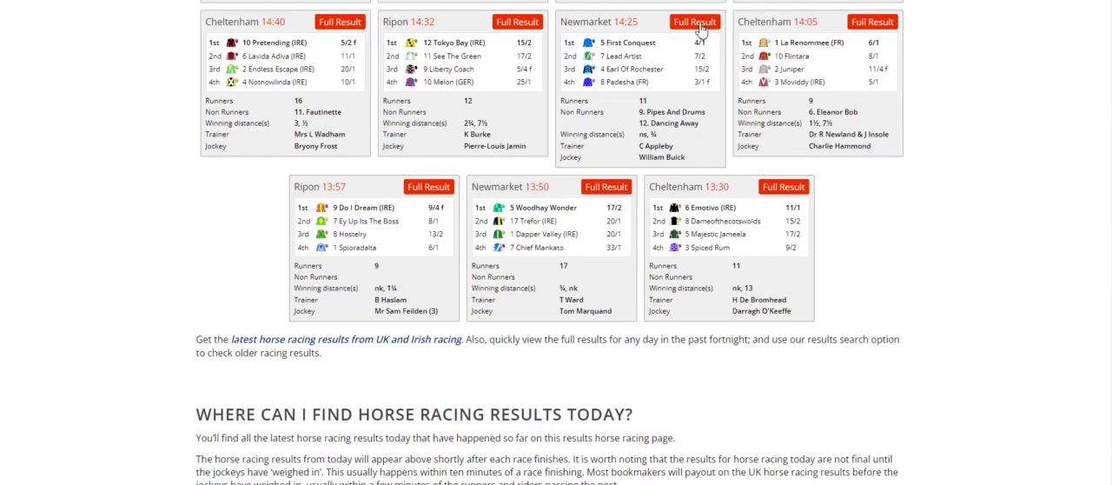
scroll(703, 304, up, 10)
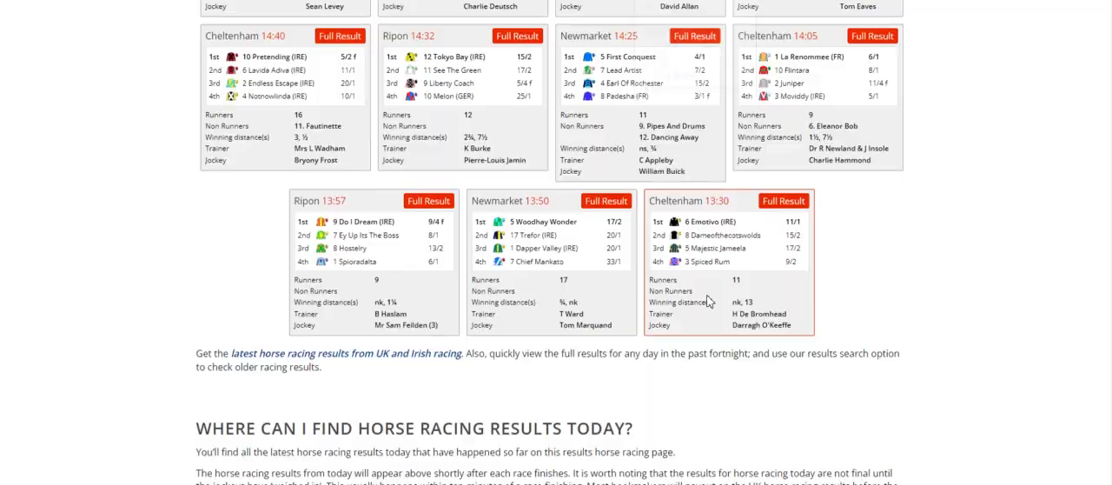
scroll(700, 320, up, 3)
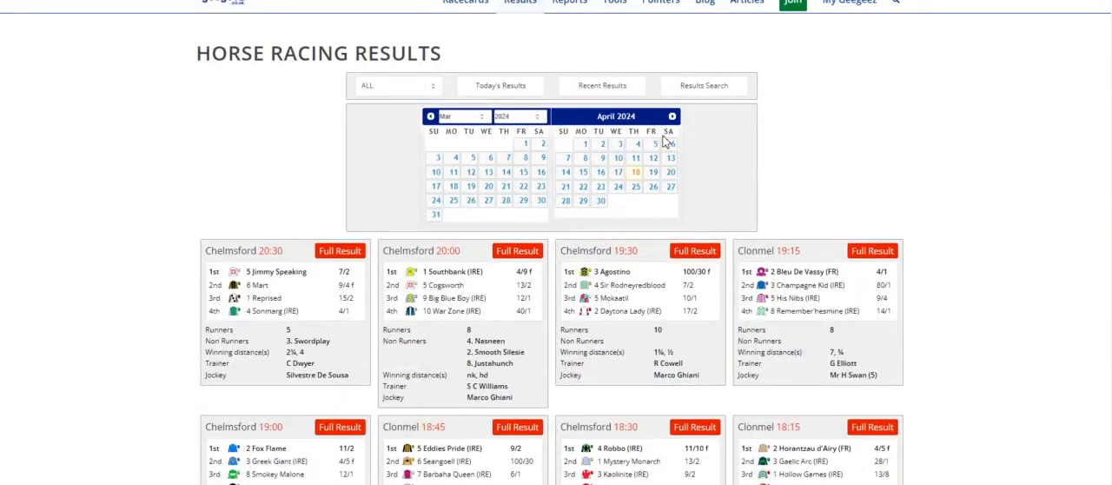
click(670, 186)
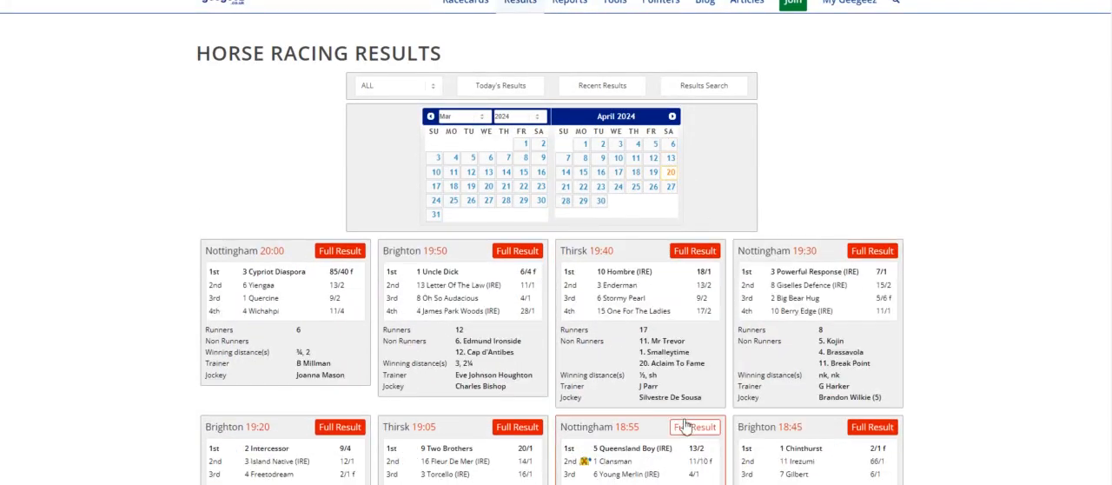
scroll(622, 388, down, 5)
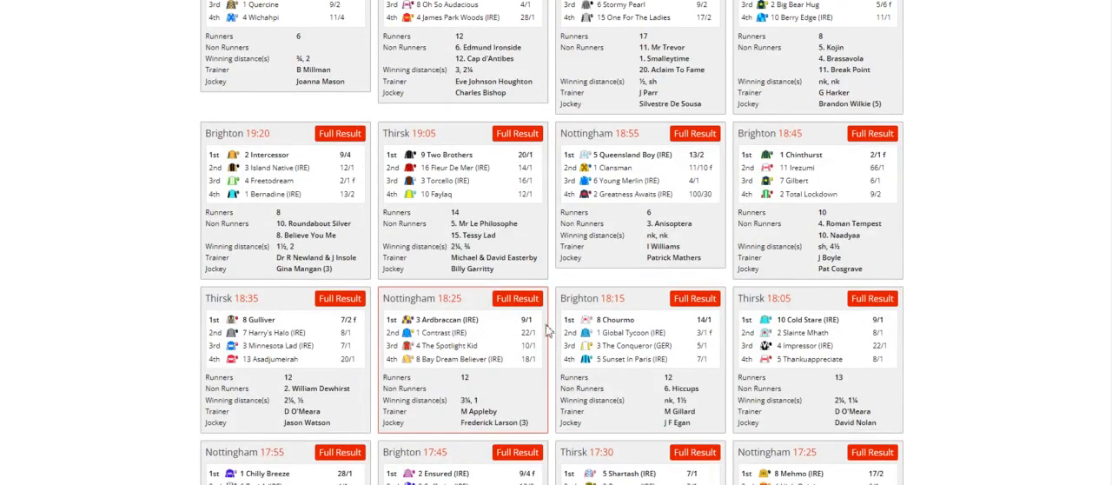
click(529, 304)
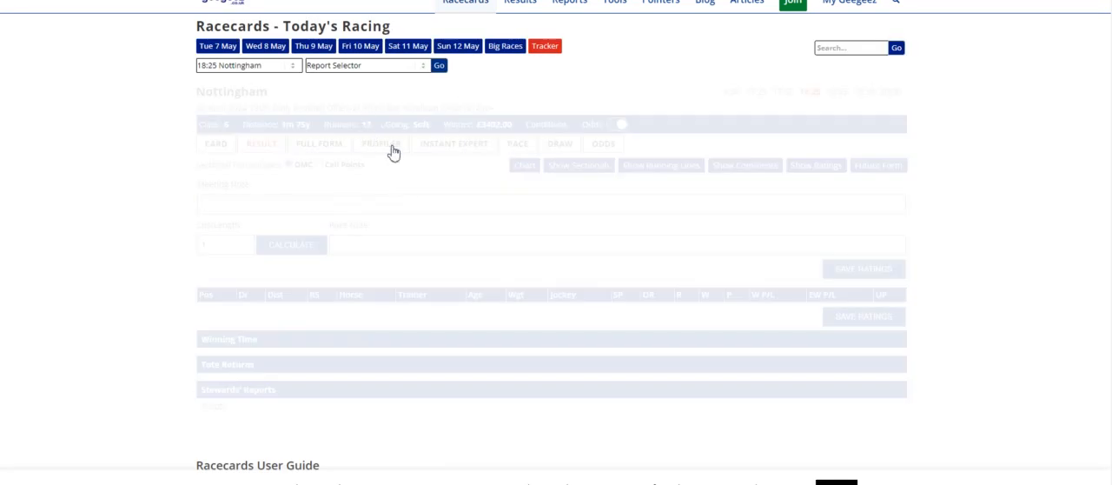
click(313, 199)
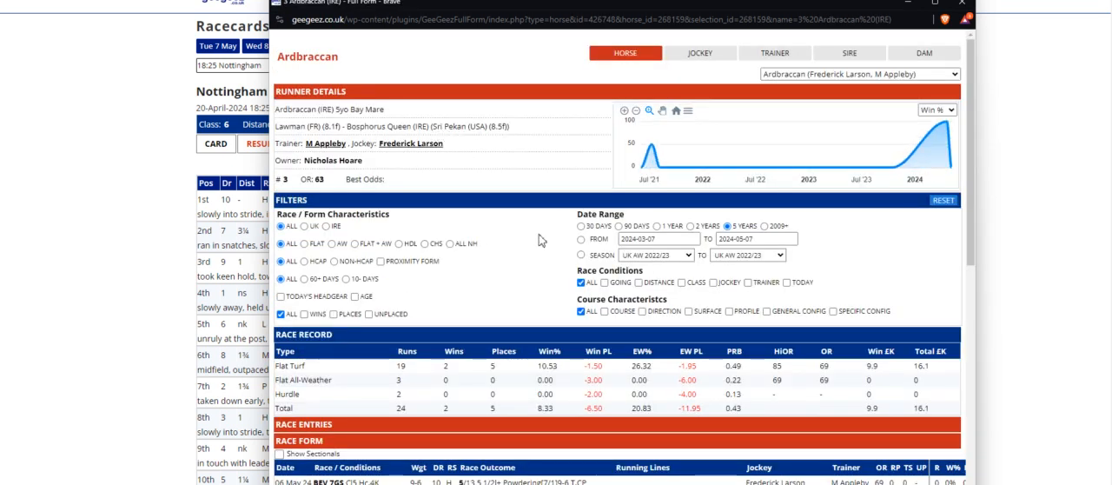
Copy the Sri Pekan row from the query tool's damsire summary and paste it into the damsire sheet at cell A6.
mouse_move(467, 484)
click(648, 456)
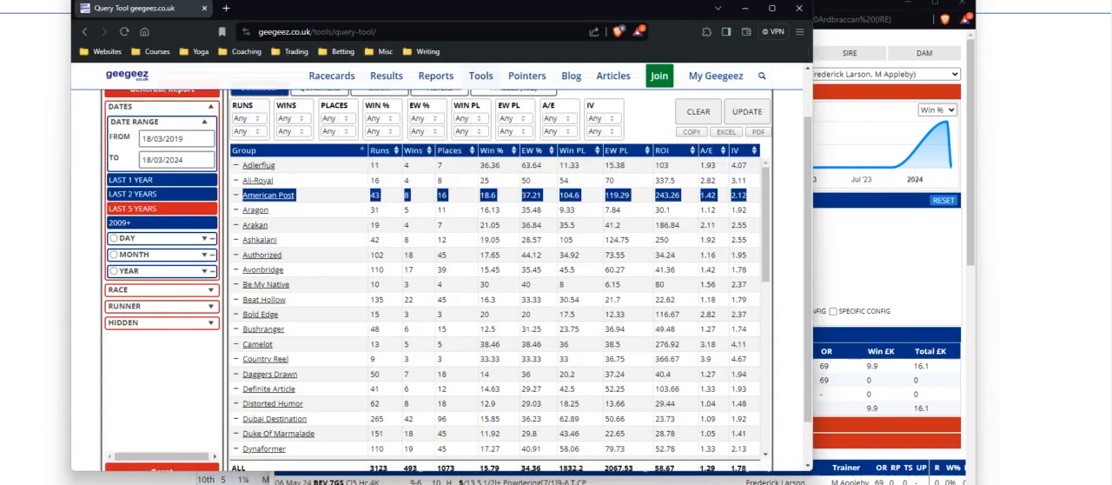
scroll(404, 314, down, 15)
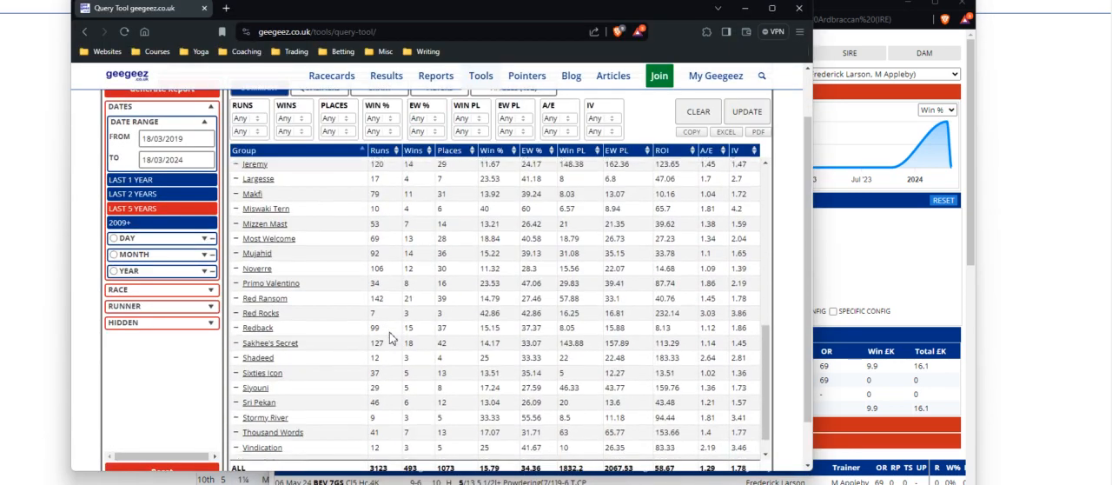
drag(241, 378, 749, 384)
key(ctrl+c)
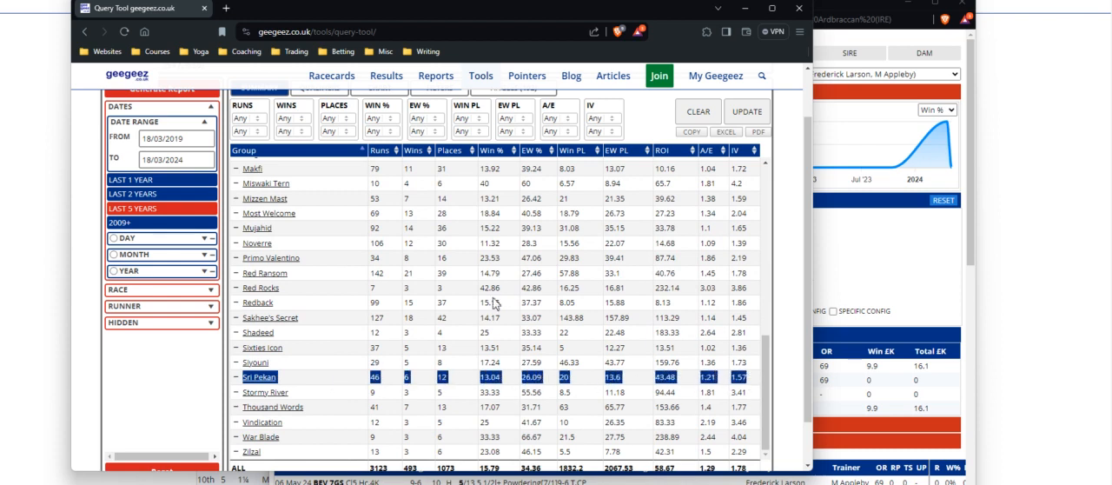
scroll(469, 313, up, 15)
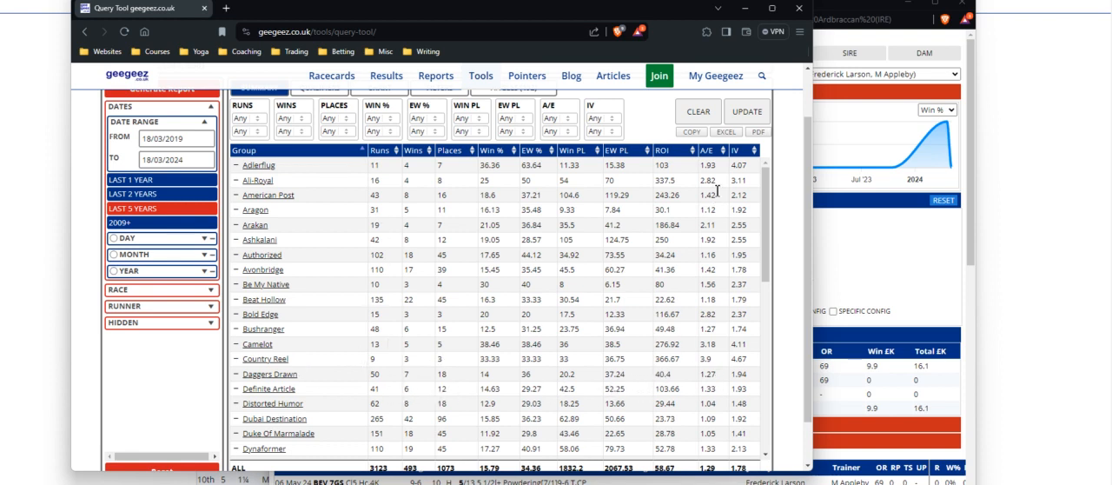
scroll(729, 274, up, 1)
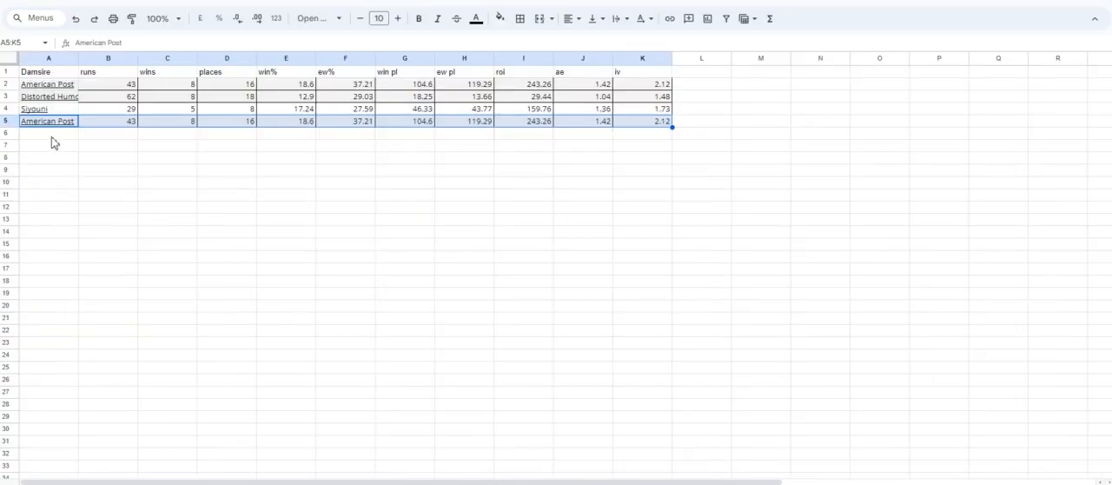
right_click(53, 136)
click(84, 133)
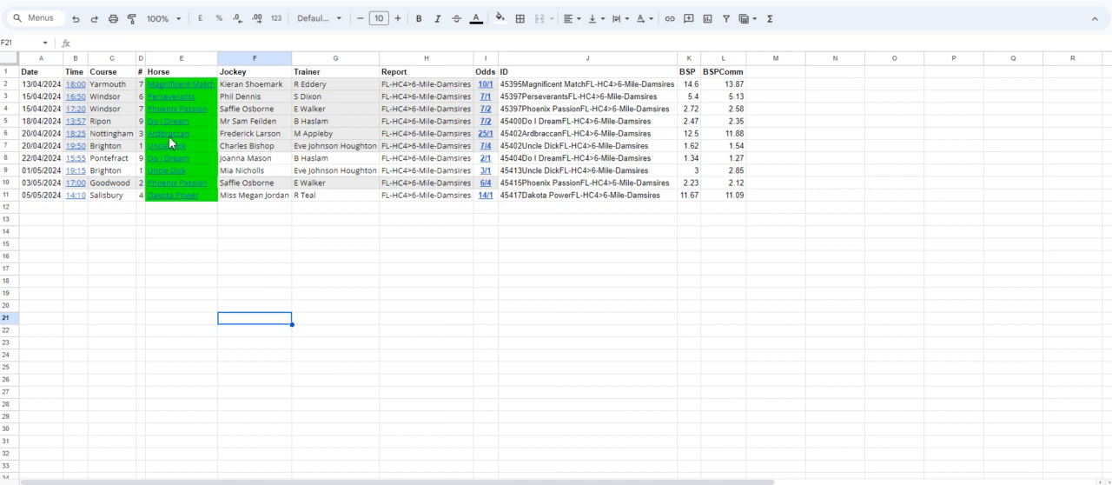
Open the full result of the Brighton 19:50 race won by Uncle Dick on 20 April 2024.
mouse_move(170, 143)
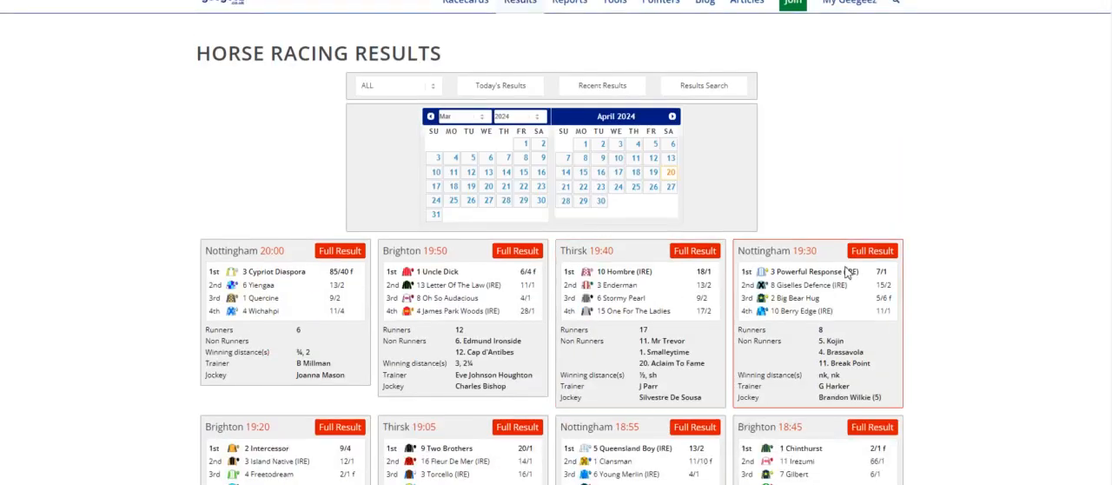
click(524, 253)
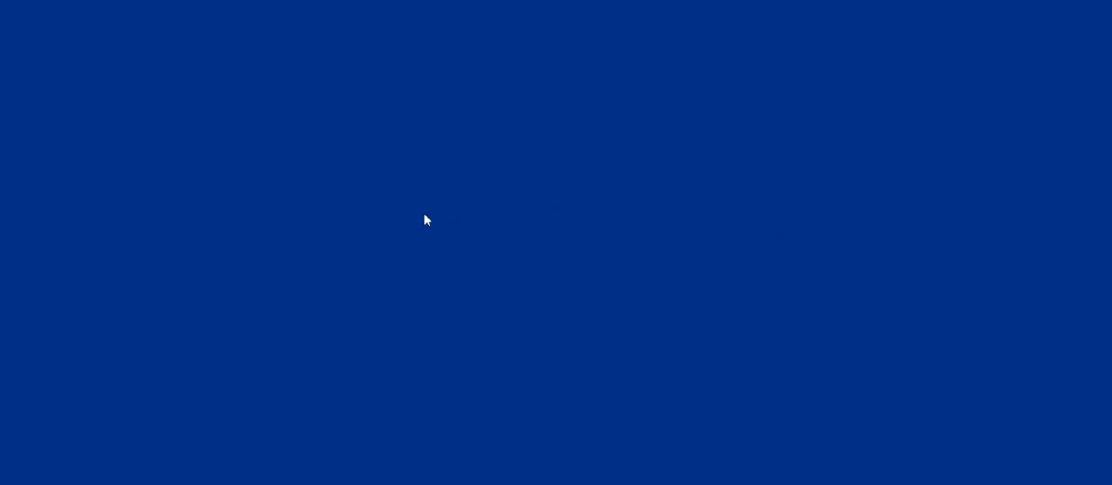
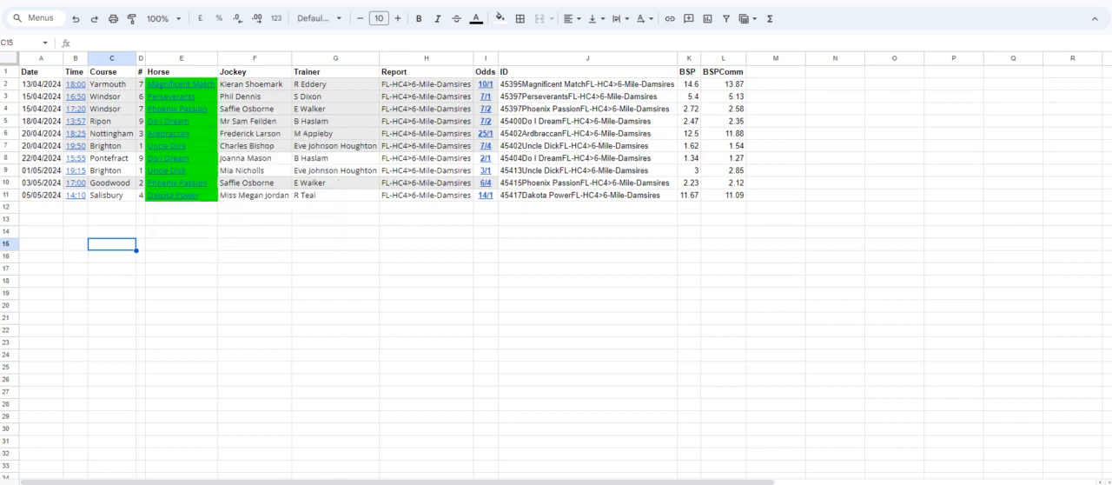
Copy the existing Siyouni row in the damsire sheet and paste it at cell A10.
click(174, 483)
click(221, 483)
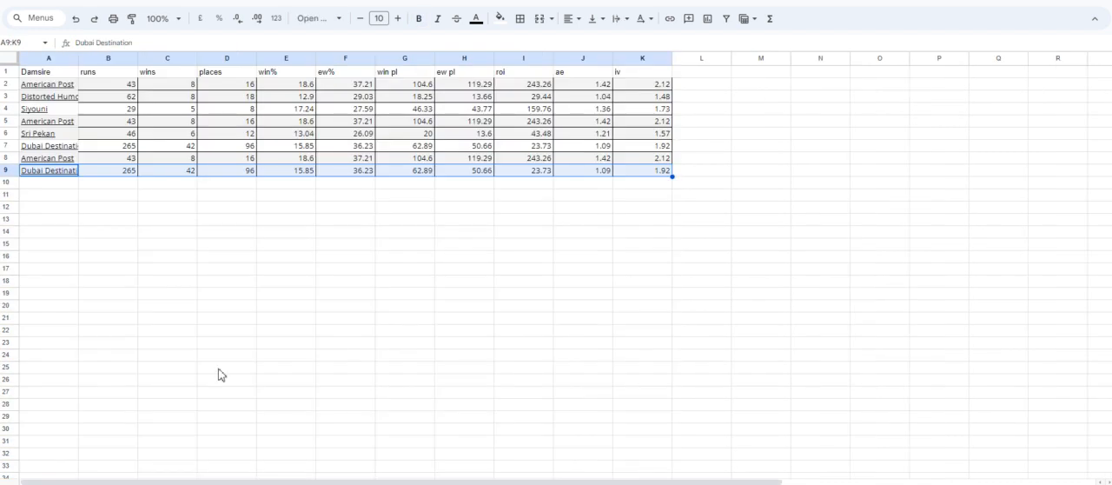
drag(55, 110, 622, 115)
key(ctrl+c)
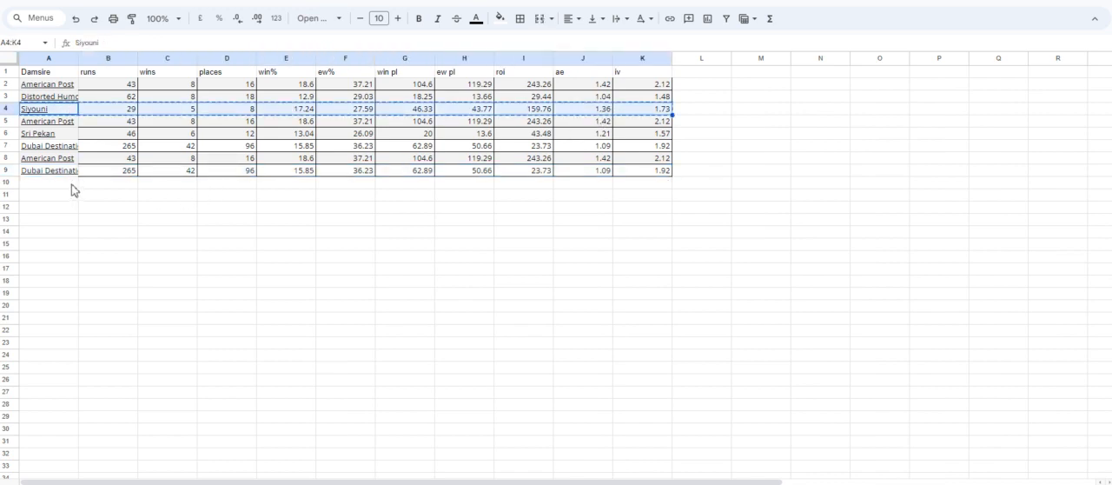
click(73, 184)
key(ctrl+v)
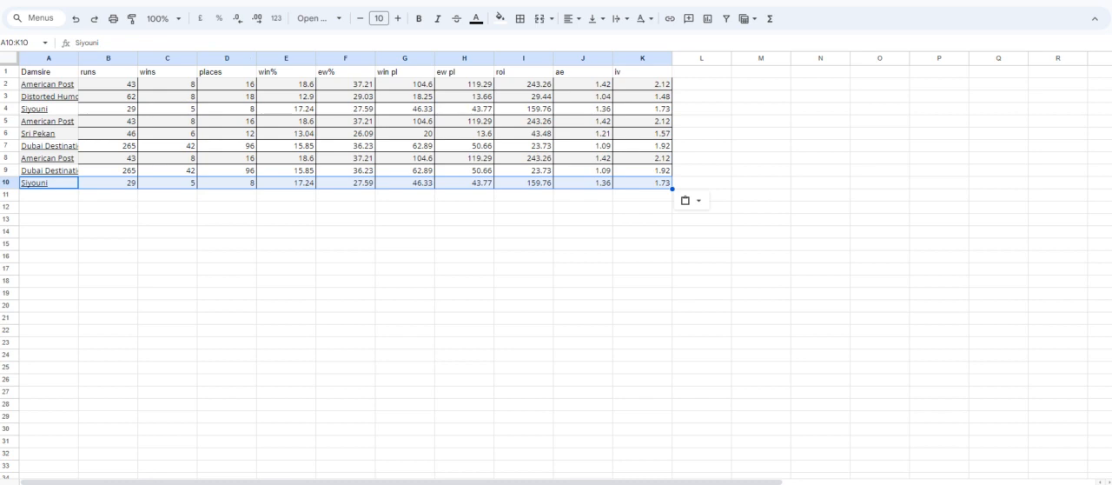
Find the Salisbury 14:10 race won by Dakota Power in the 5 May 2024 results and open the horse's form for its damsire.
click(165, 483)
mouse_move(186, 202)
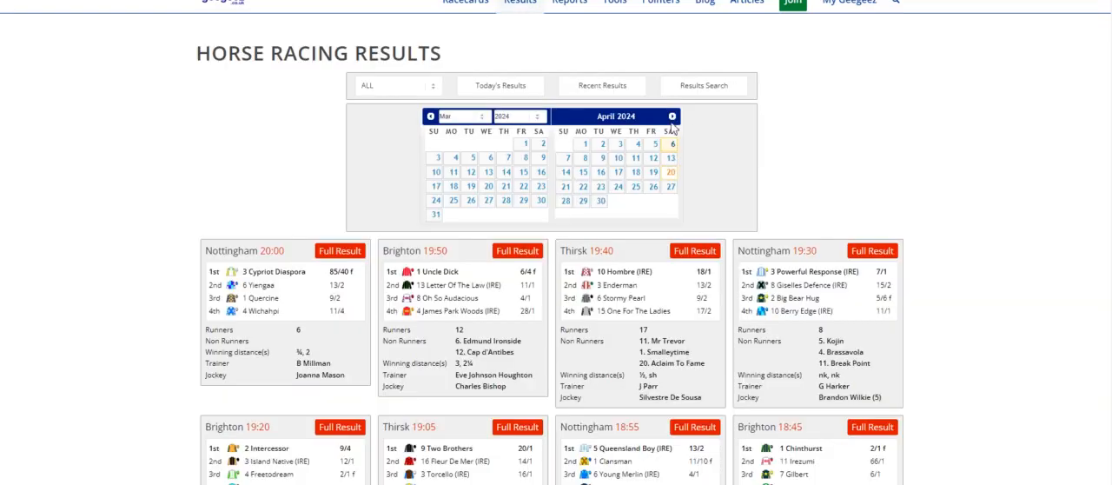
click(671, 116)
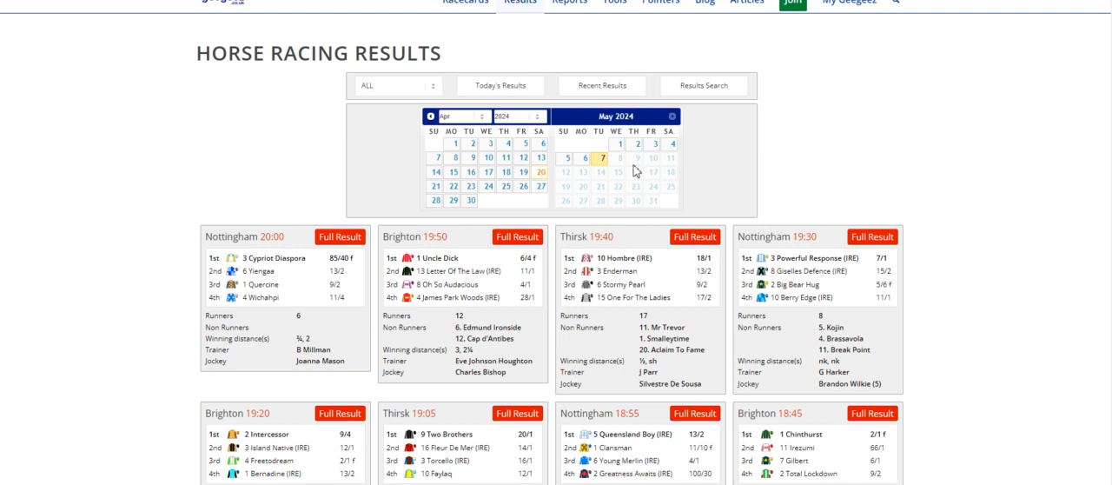
click(600, 162)
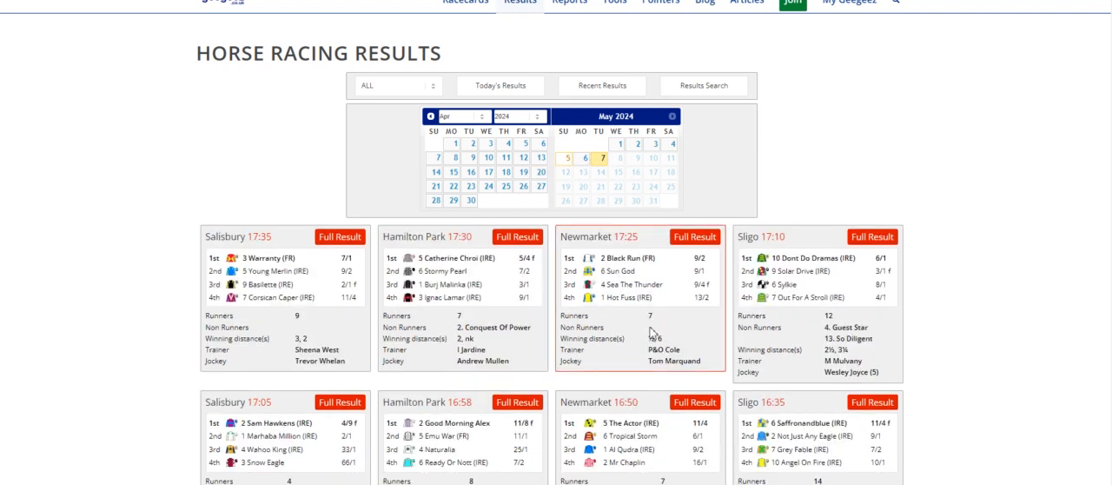
key(ctrl+f)
text(dako)
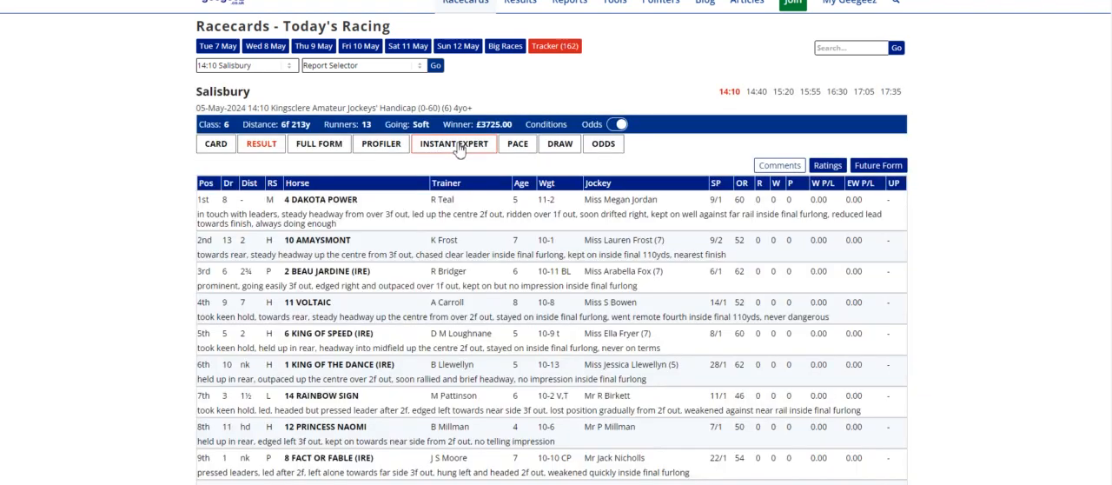
click(335, 199)
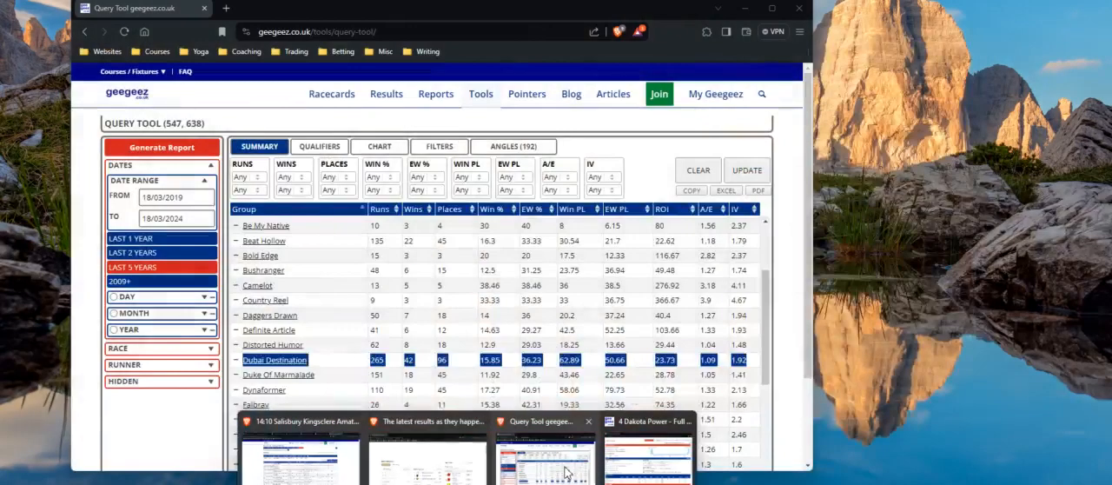
Copy the Haafhd row from the query tool's damsire summary and paste it into the damsire sheet at cell A11.
click(566, 471)
scroll(300, 334, down, 2)
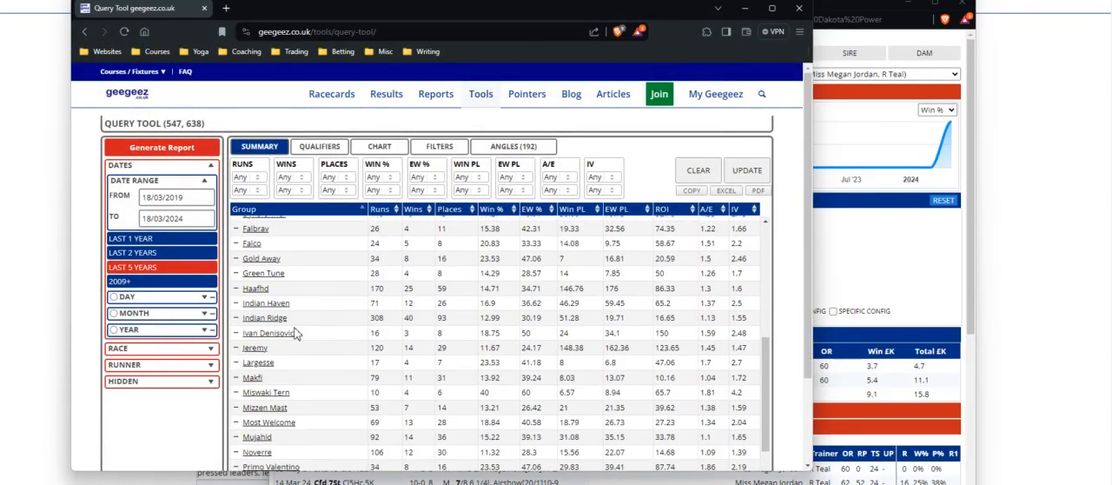
drag(242, 288, 741, 292)
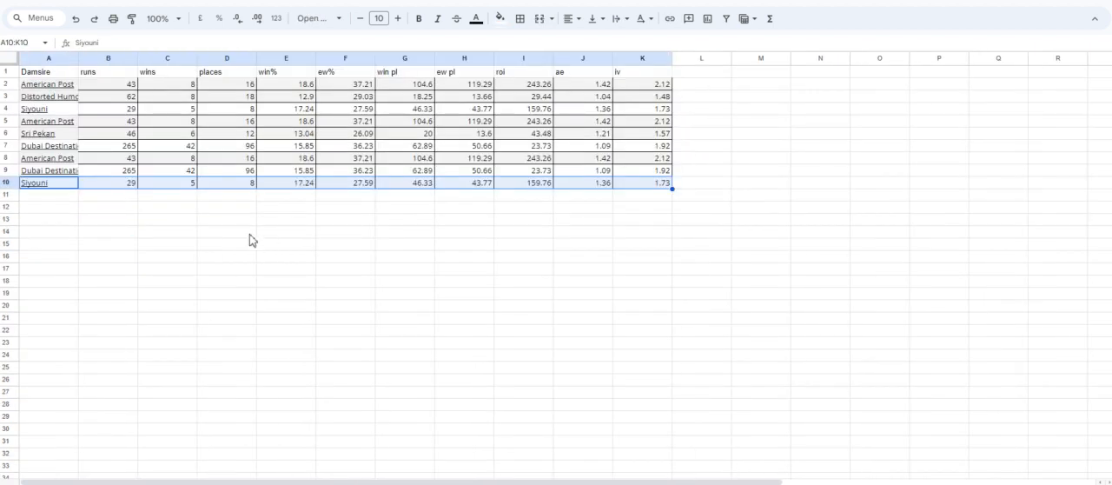
click(54, 199)
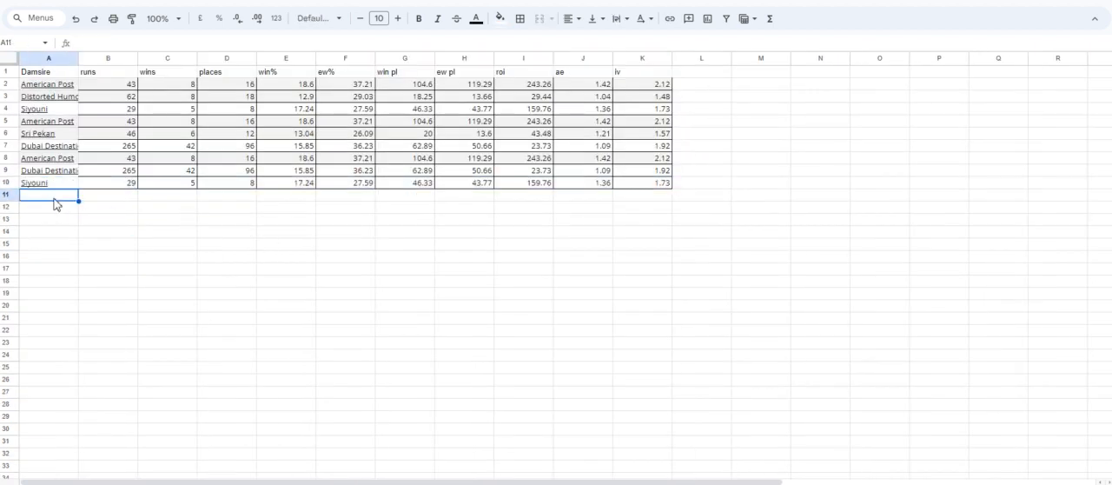
key(ctrl+v)
click(117, 243)
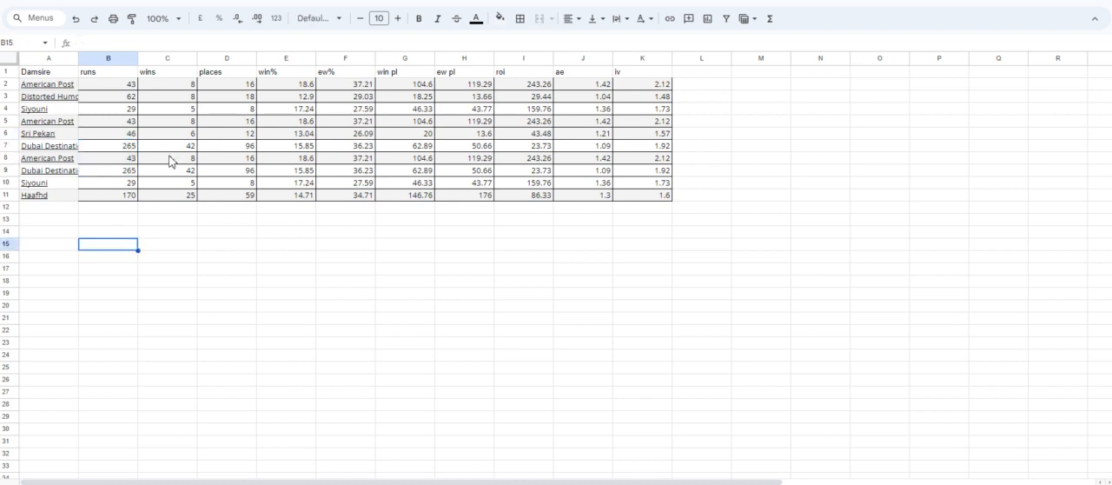
Review the runs column in the damsire sheet and sort the query tool's damsire summary by fewest runs for comparison.
drag(132, 85, 134, 197)
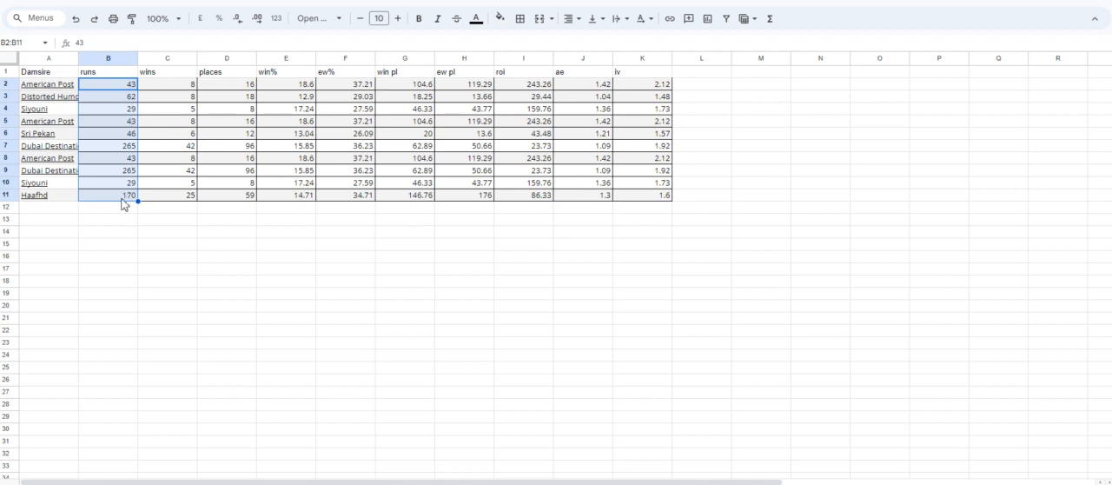
click(131, 114)
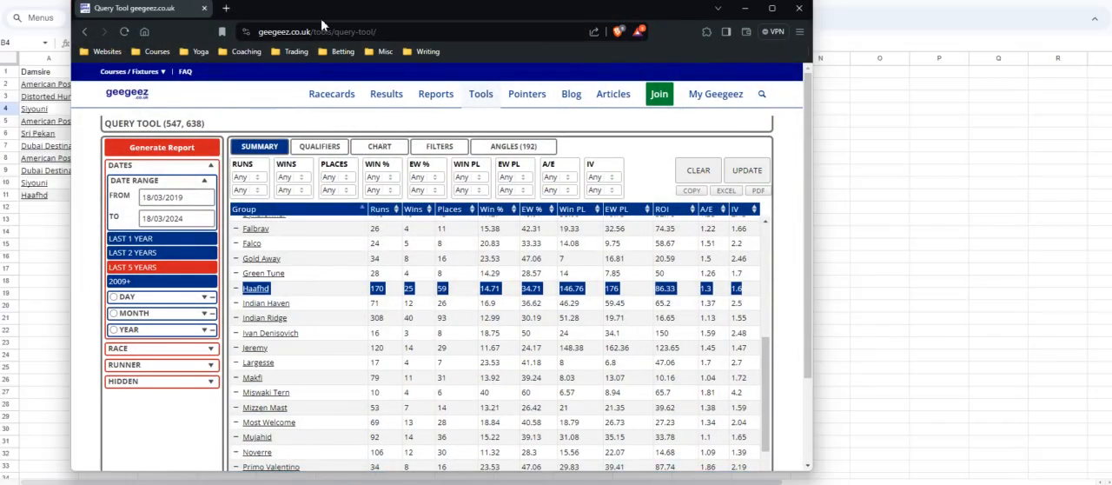
drag(339, 2, 584, 16)
click(623, 224)
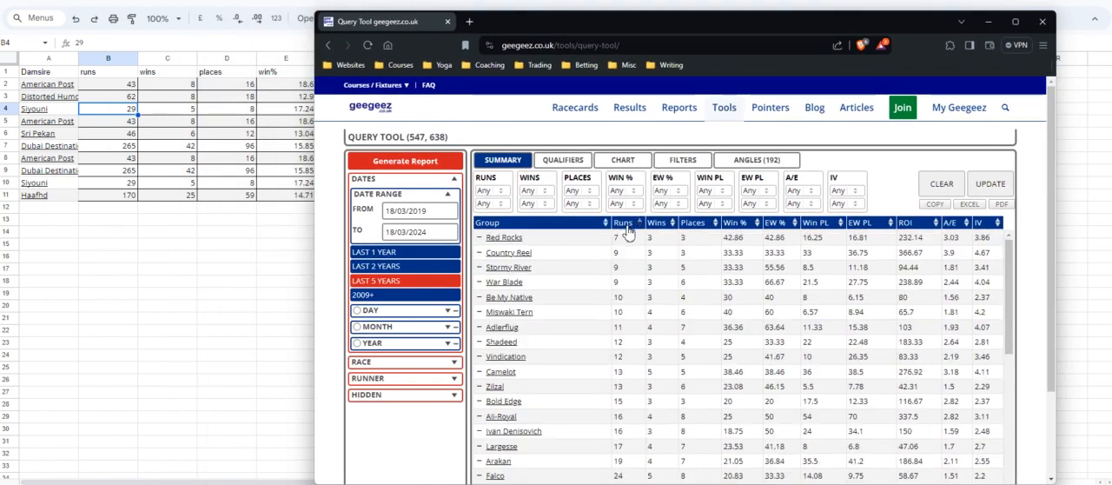
scroll(587, 412, down, 5)
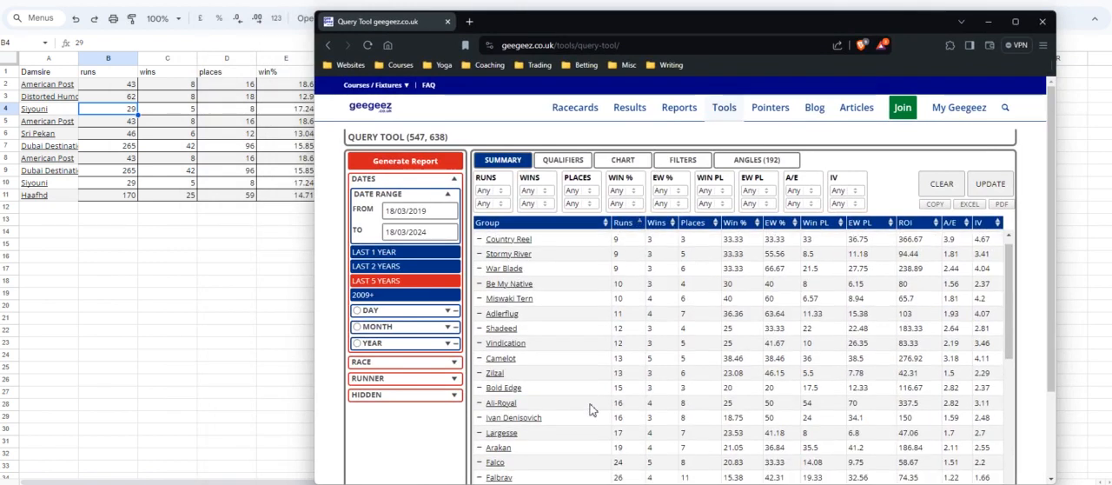
scroll(590, 410, up, 5)
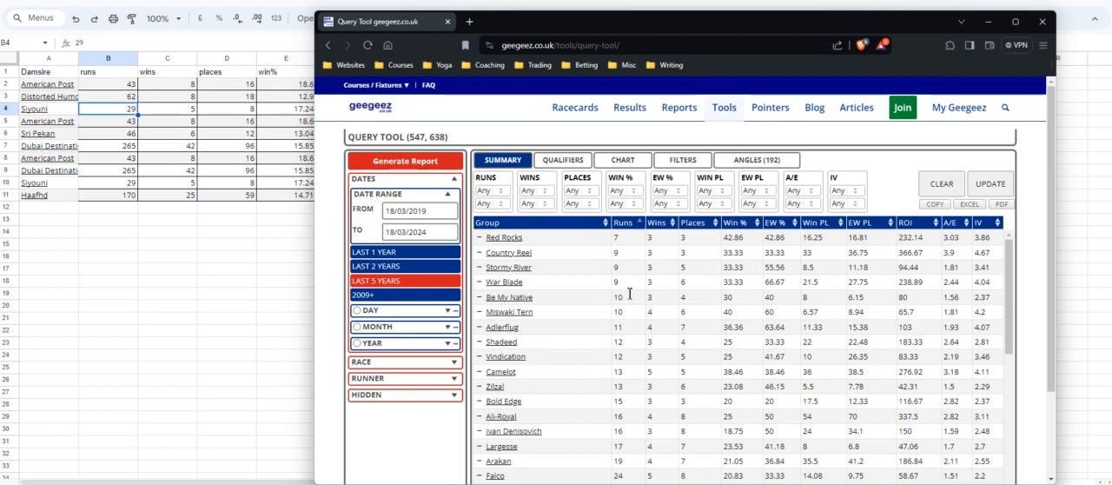
Exclude the damsires with fewer than 20 runs, from Red Rocks through Arakan, in the query tool summary.
click(480, 238)
click(480, 252)
click(480, 267)
click(480, 283)
click(479, 297)
click(480, 312)
click(480, 326)
click(479, 341)
click(479, 356)
click(480, 371)
click(479, 385)
click(480, 401)
click(479, 416)
click(480, 431)
click(480, 446)
click(480, 460)
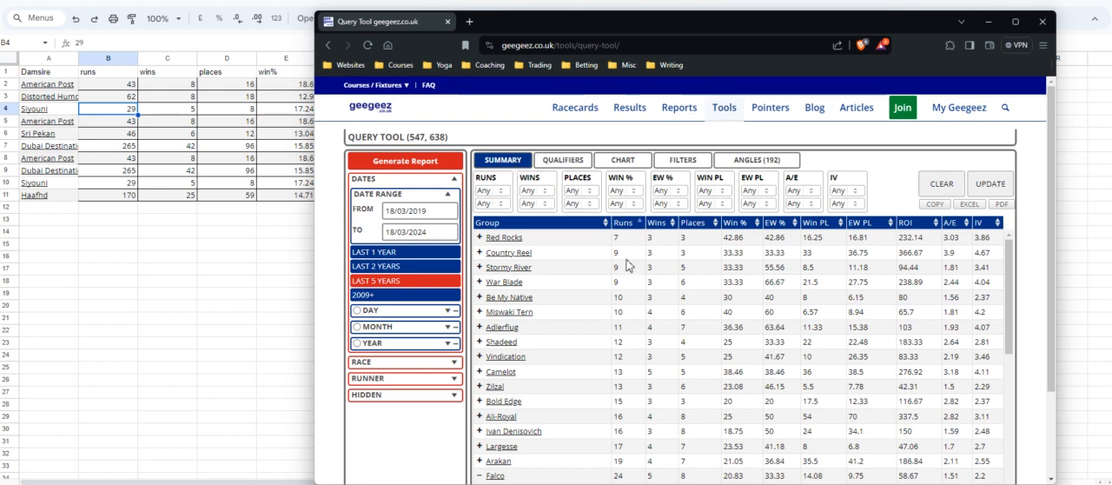
Sort the damsire summary by fewest wins and exclude Falbrav and Green Tune, the remaining damsires with only four wins.
scroll(629, 265, down, 10)
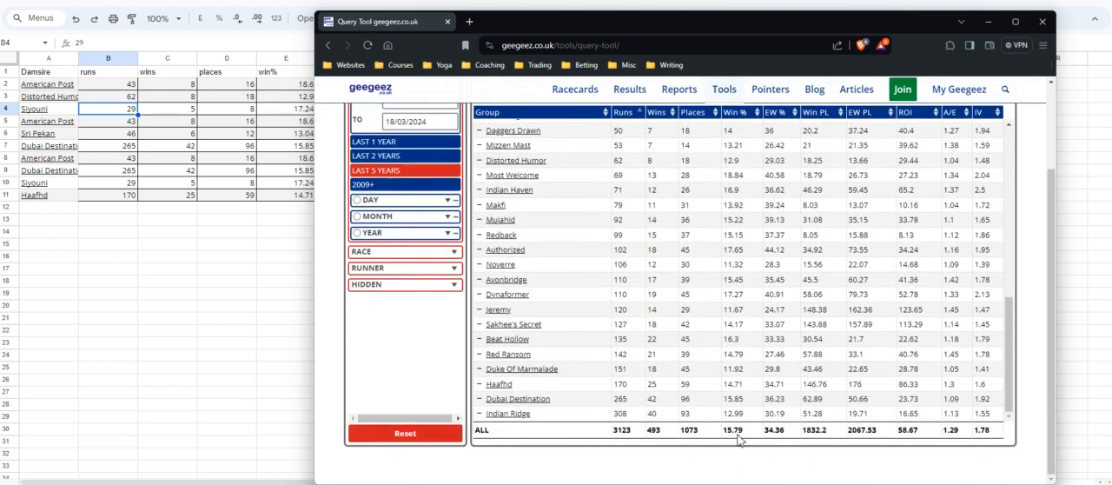
scroll(548, 287, up, 10)
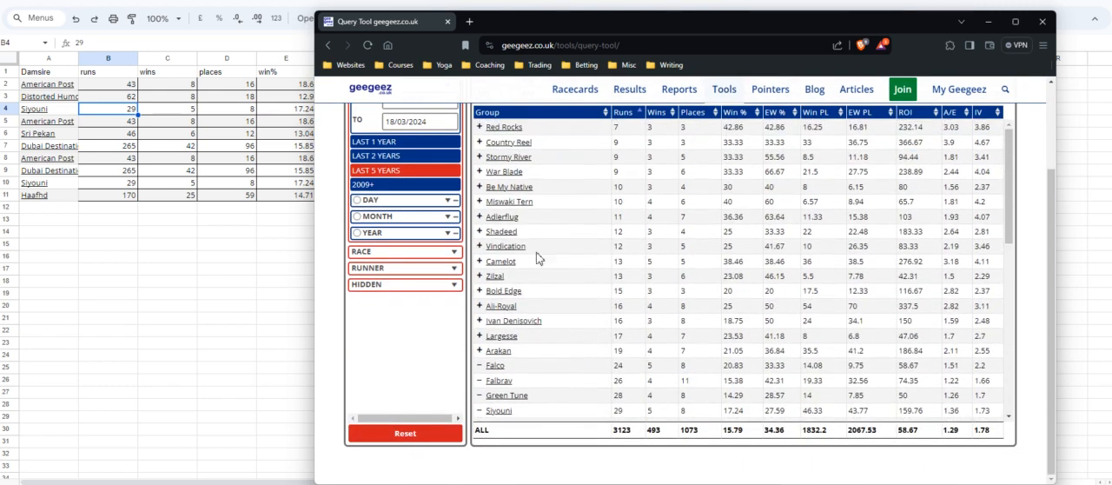
scroll(641, 232, up, 2)
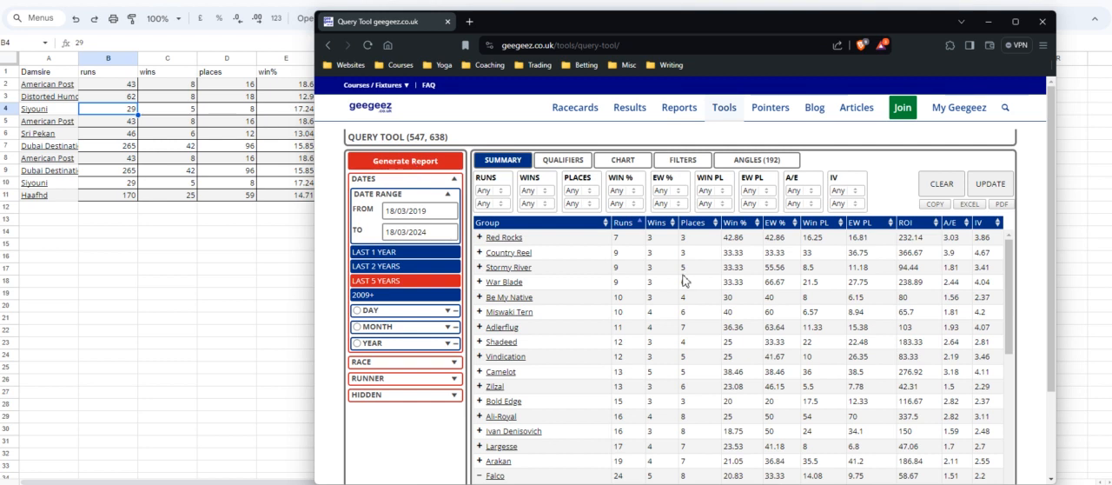
click(661, 223)
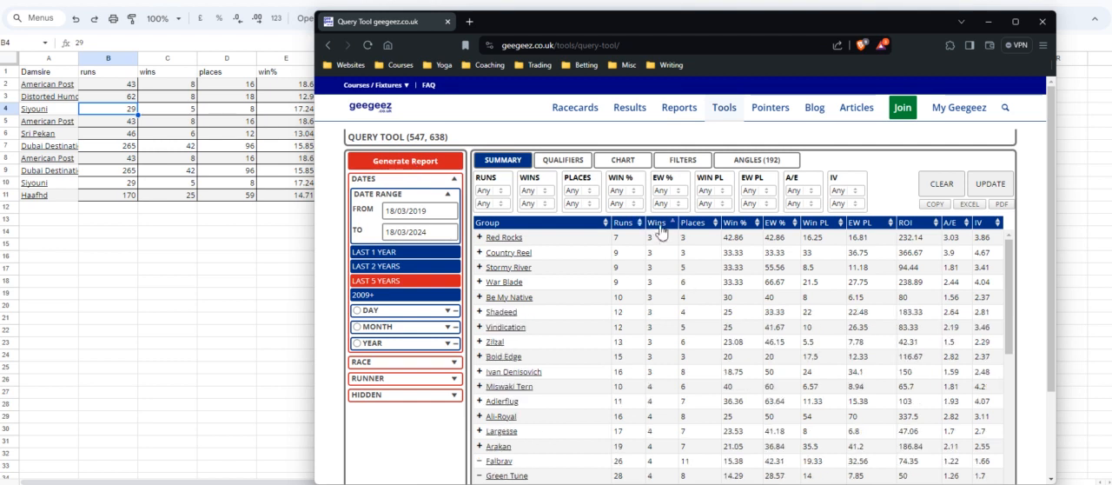
scroll(565, 304, down, 2)
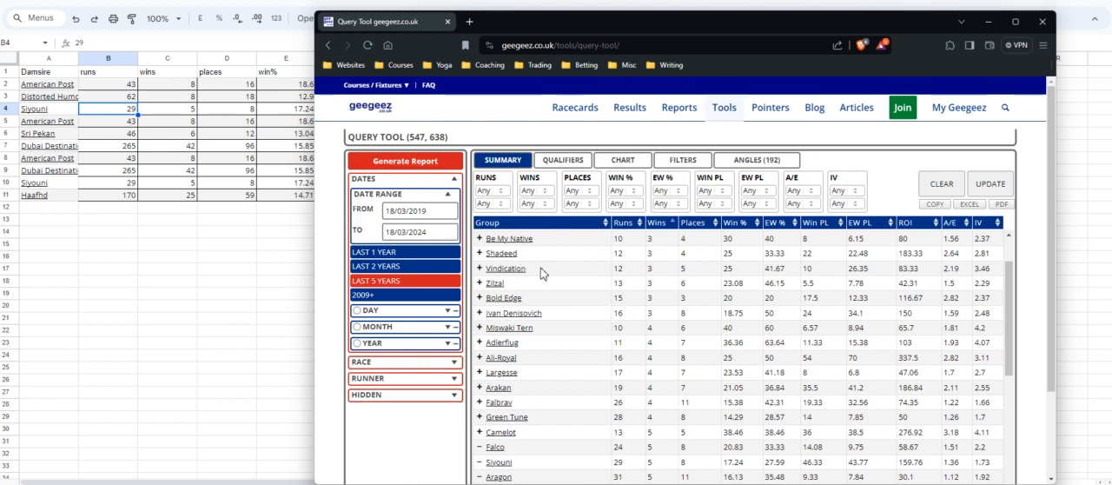
scroll(586, 332, up, 2)
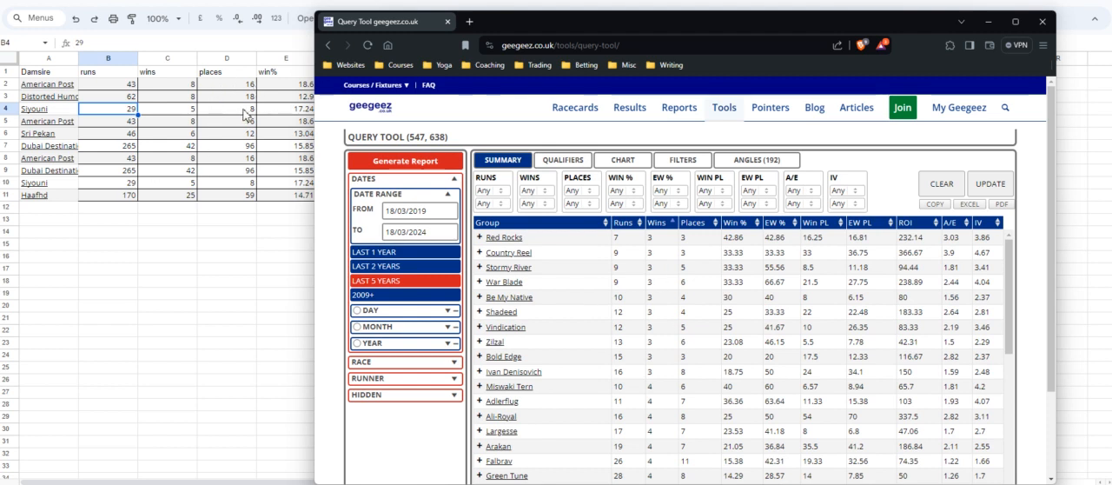
Sort the damsire summary by fewest places and examine the damsires with the lowest counts.
click(702, 223)
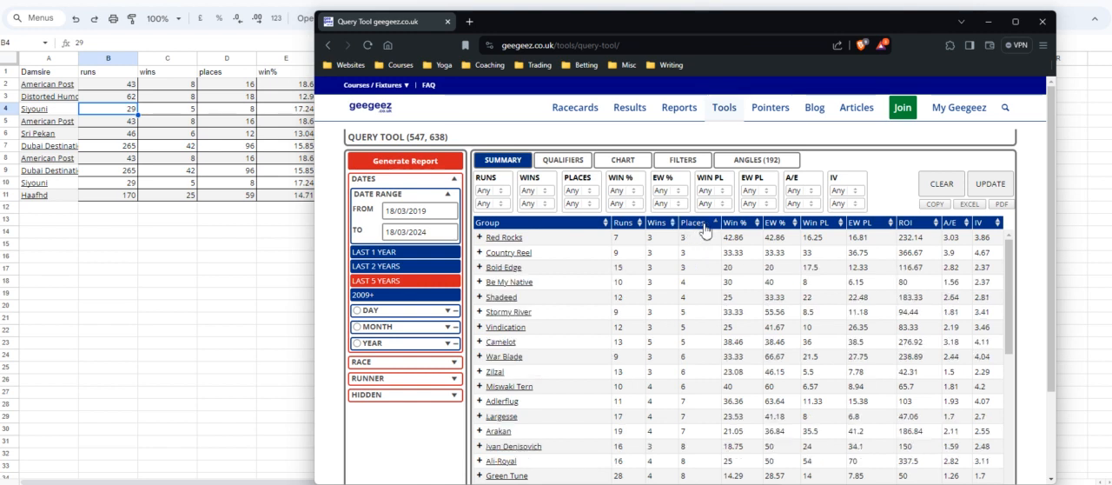
scroll(680, 315, down, 2)
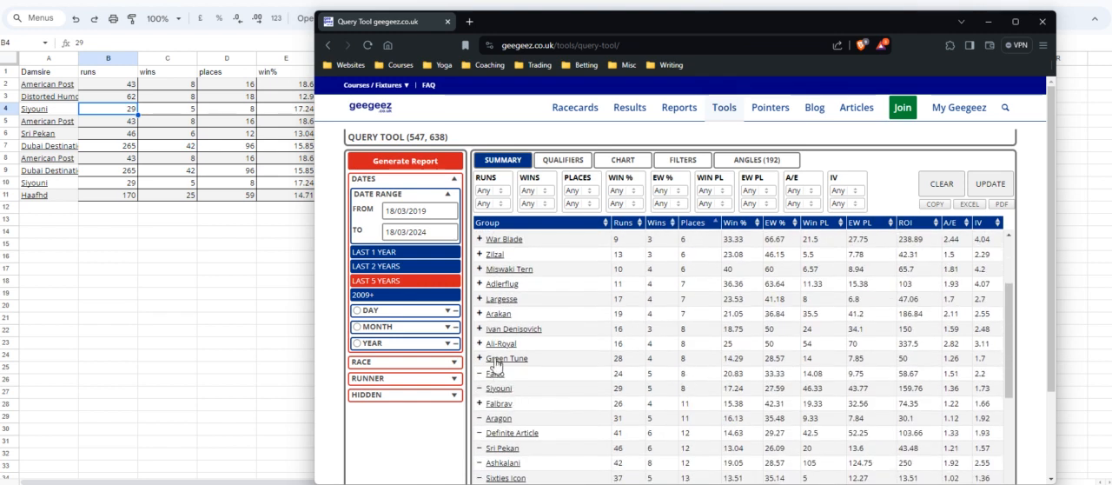
scroll(769, 287, up, 2)
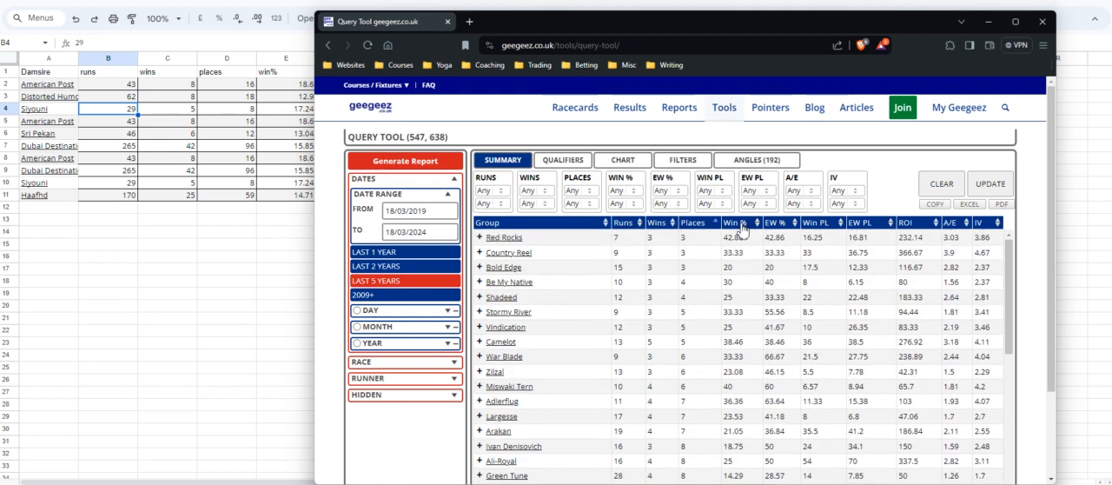
Check the win% values in the damsire sheet against the horses in the winners sheet.
drag(518, 26, 546, 21)
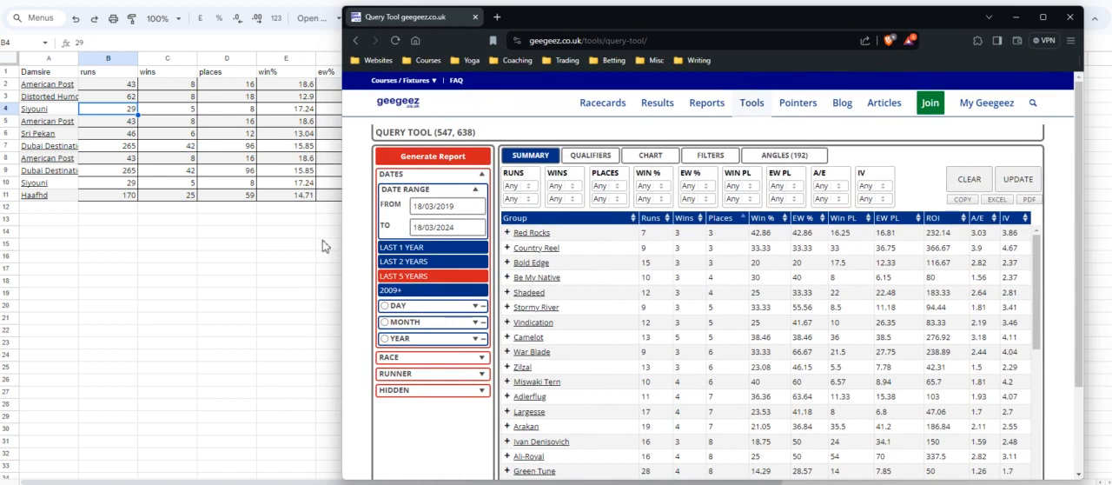
click(299, 113)
click(295, 101)
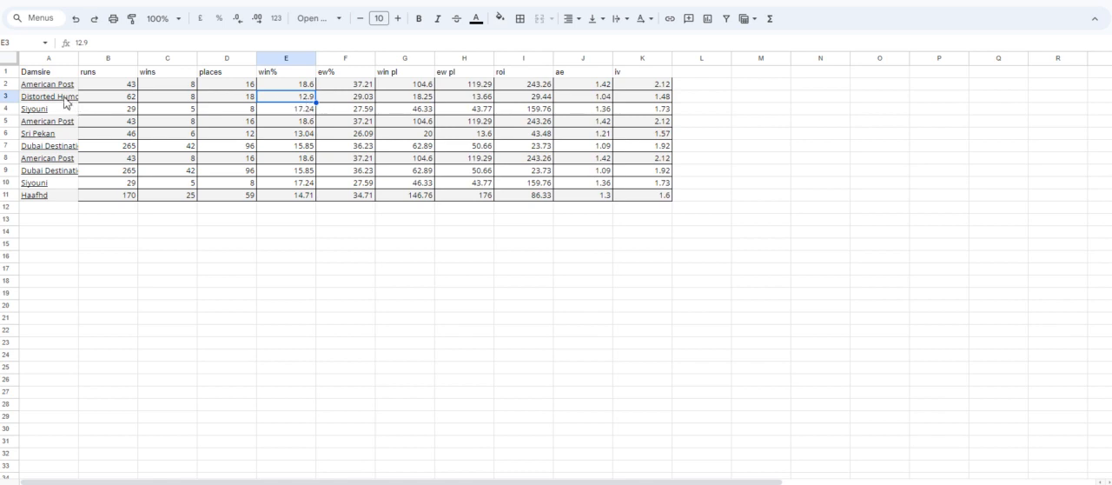
click(110, 482)
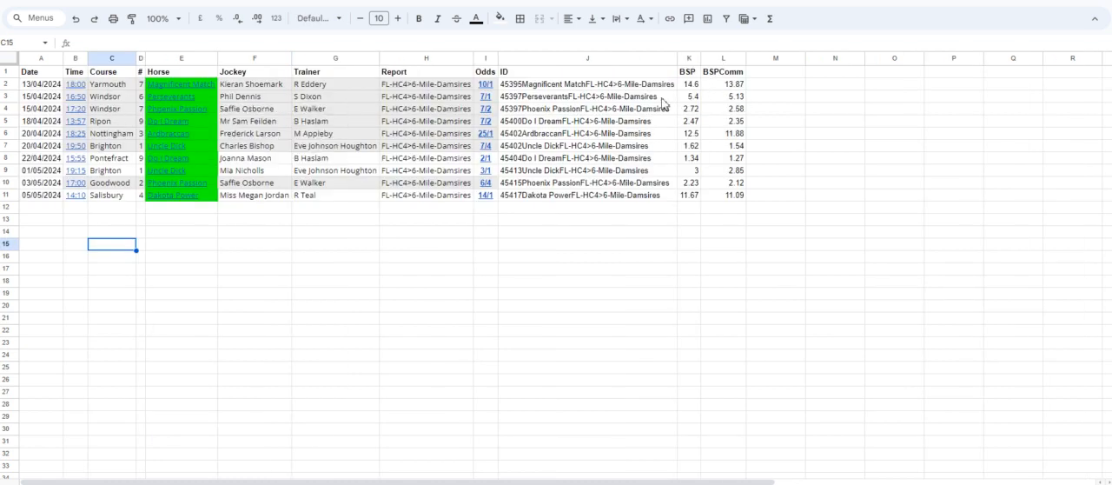
click(184, 483)
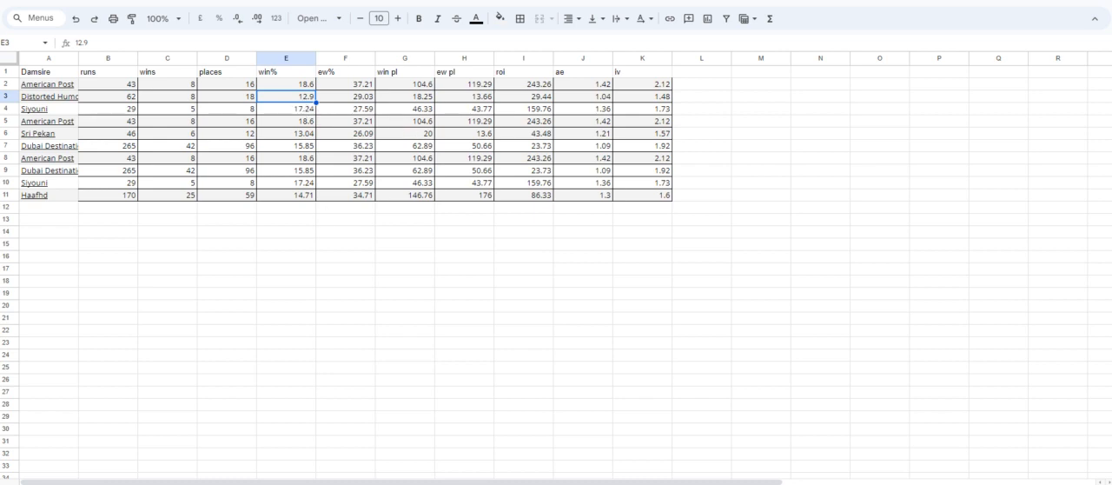
Sort the query tool's damsire summary by lowest win % and exclude Duke Of Marmalade, Jeremy and Noverre.
mouse_move(467, 484)
click(546, 452)
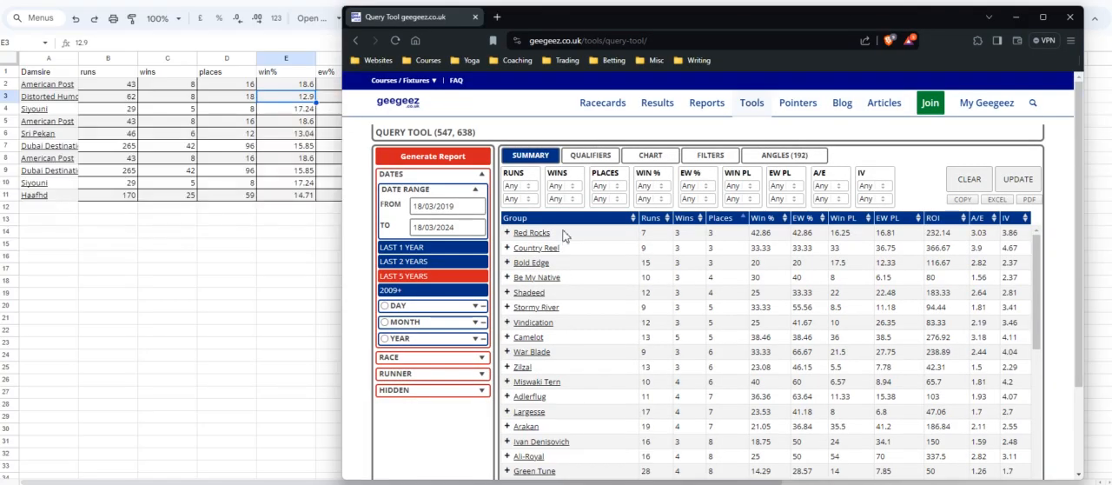
click(768, 219)
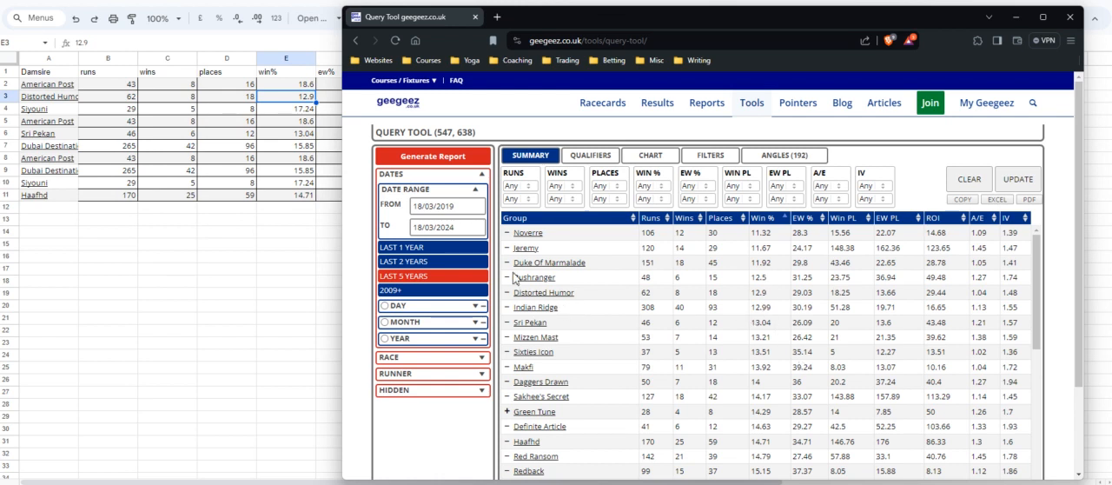
click(508, 263)
click(507, 247)
click(507, 233)
Recheck the winning damsires' statistics in the damsire sheet and return to the query tool summary.
click(251, 258)
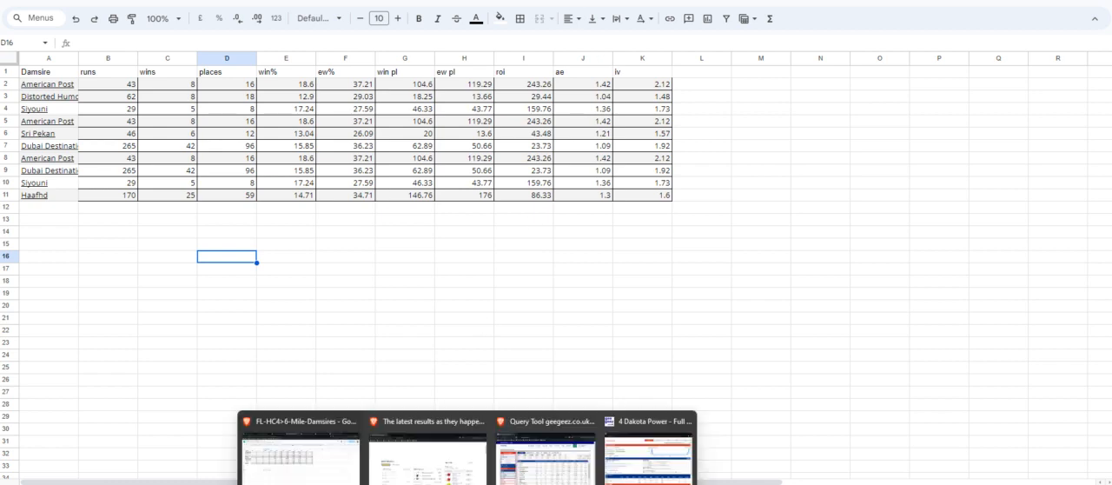
mouse_move(517, 480)
click(534, 430)
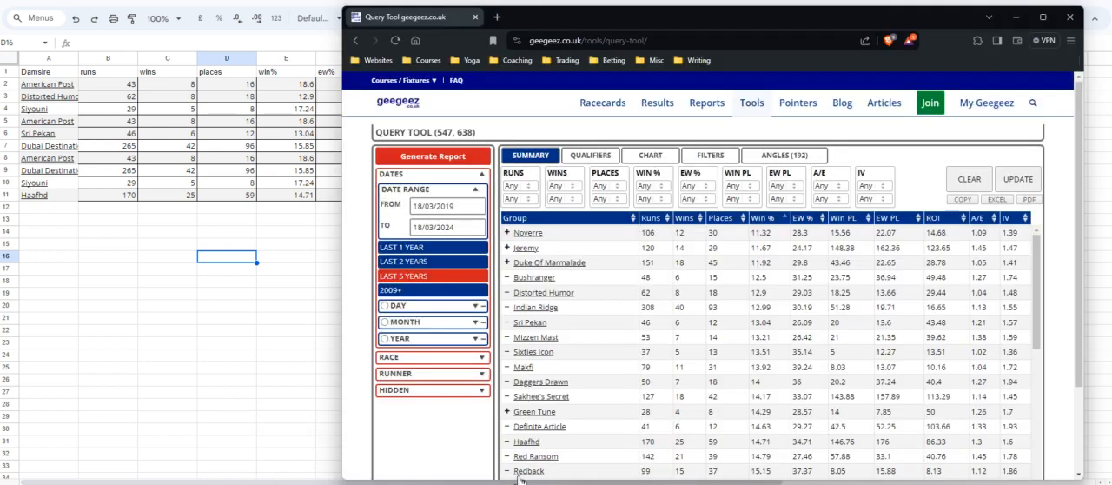
Compare the lowest EW % damsires with the damsire sheet and exclude those with the lowest win PL, including Sixties Icon, Makfi and Redback.
click(799, 218)
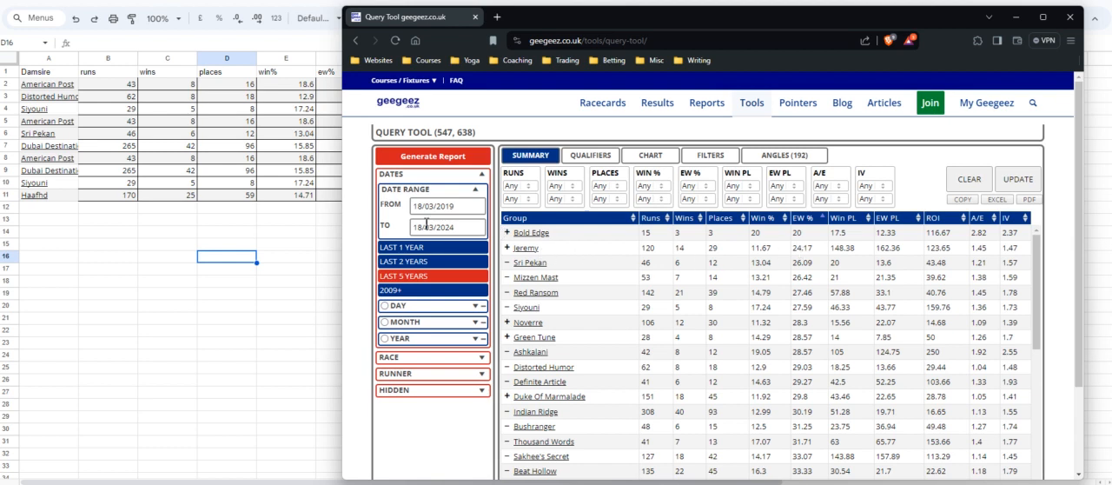
click(250, 235)
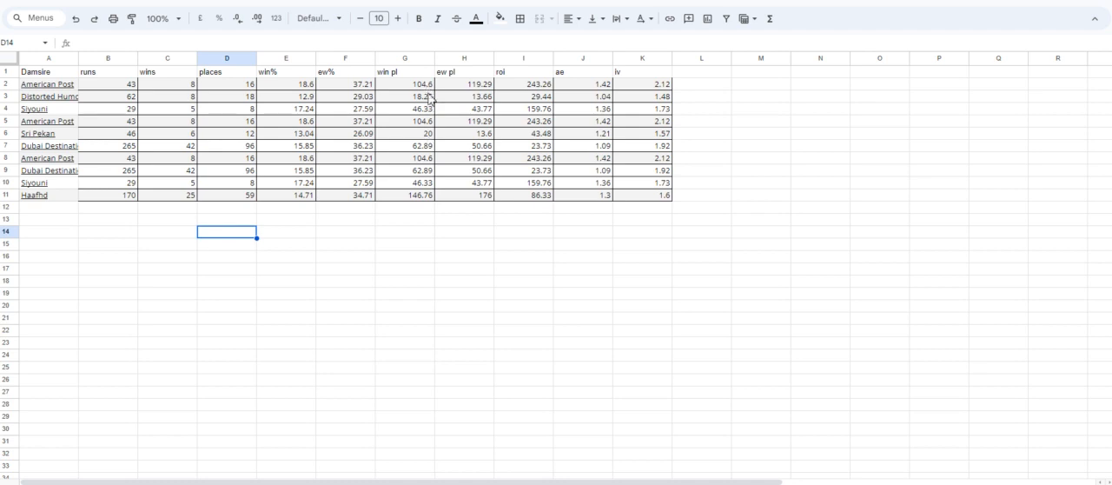
mouse_move(468, 483)
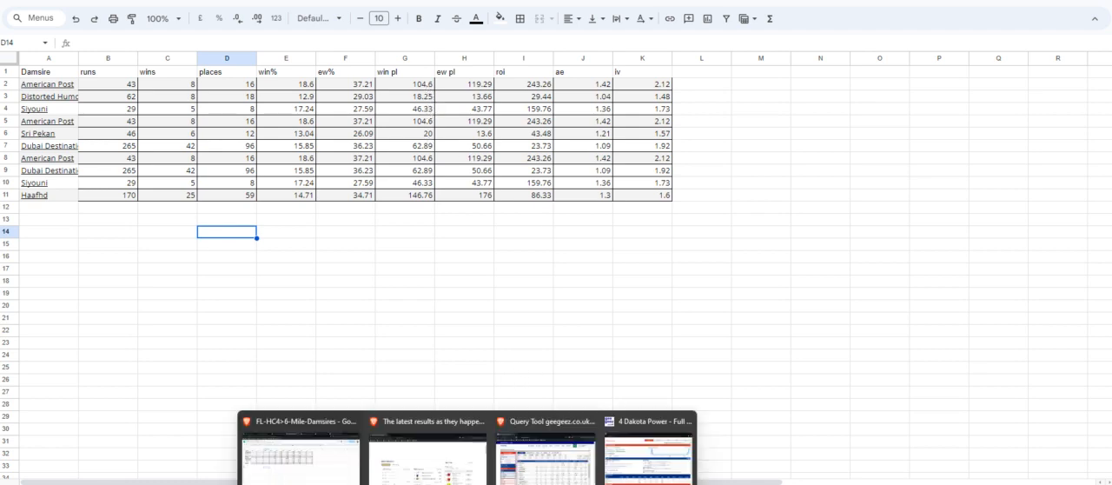
click(546, 448)
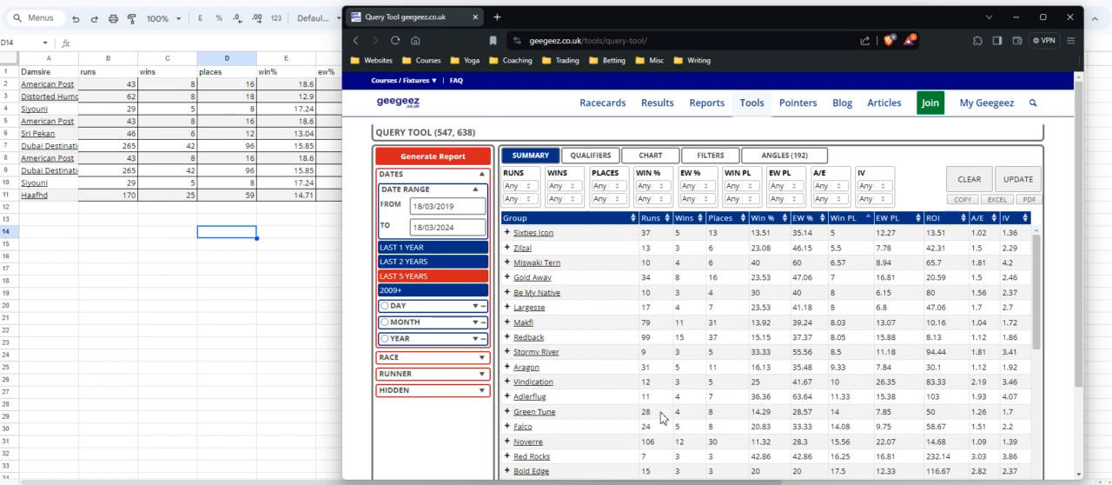
Check the ew pl figures in the damsire sheet and sort the query tool's damsire summary by lowest EW PL.
click(255, 332)
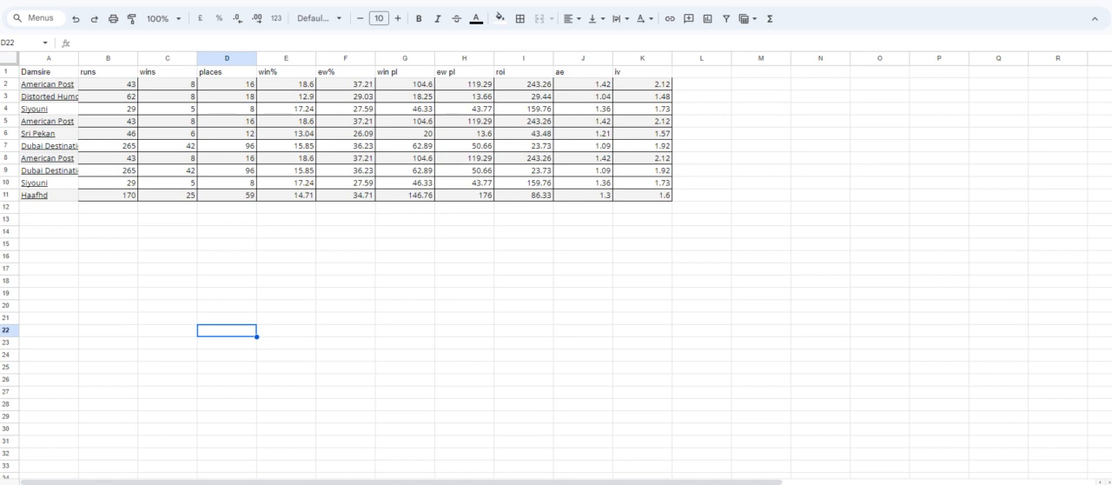
mouse_move(548, 483)
click(549, 460)
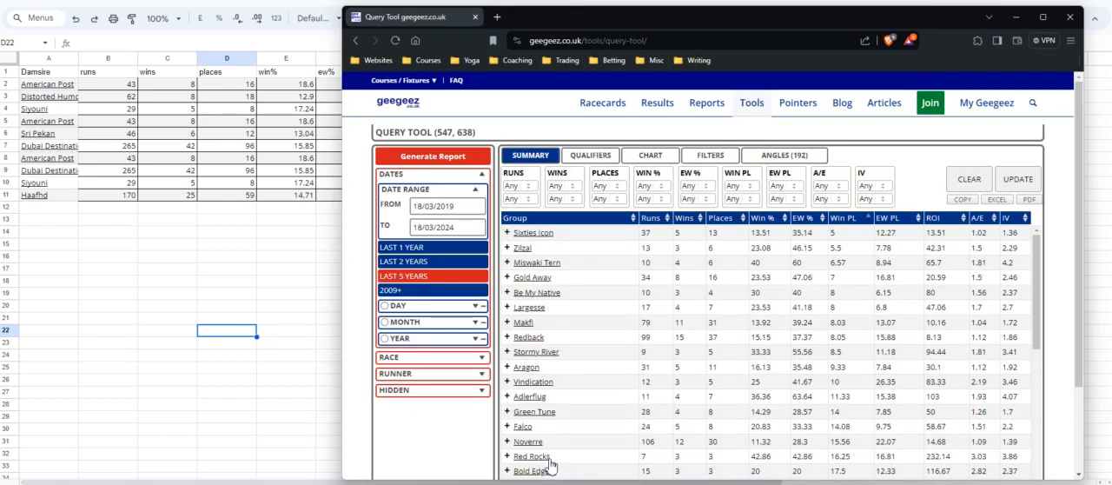
click(902, 218)
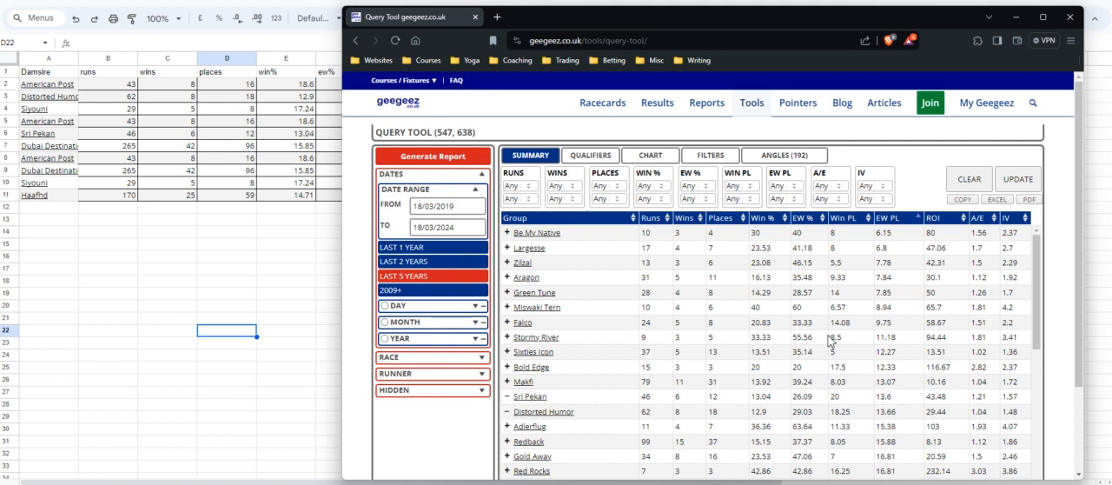
Check the roi values in the damsire sheet, sort the query tool's summary by lowest ROI and exclude Indian Ridge.
click(176, 246)
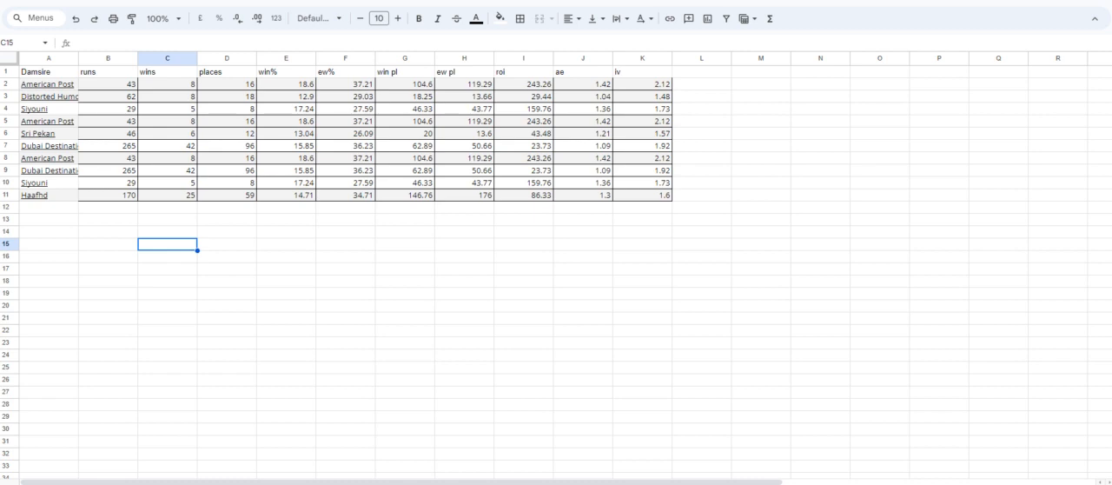
mouse_move(461, 480)
click(483, 447)
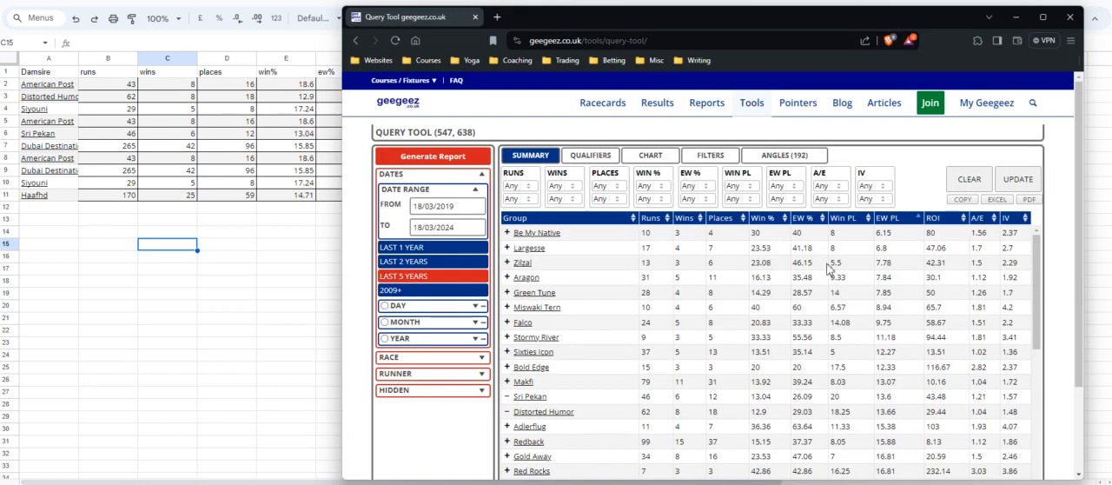
click(928, 218)
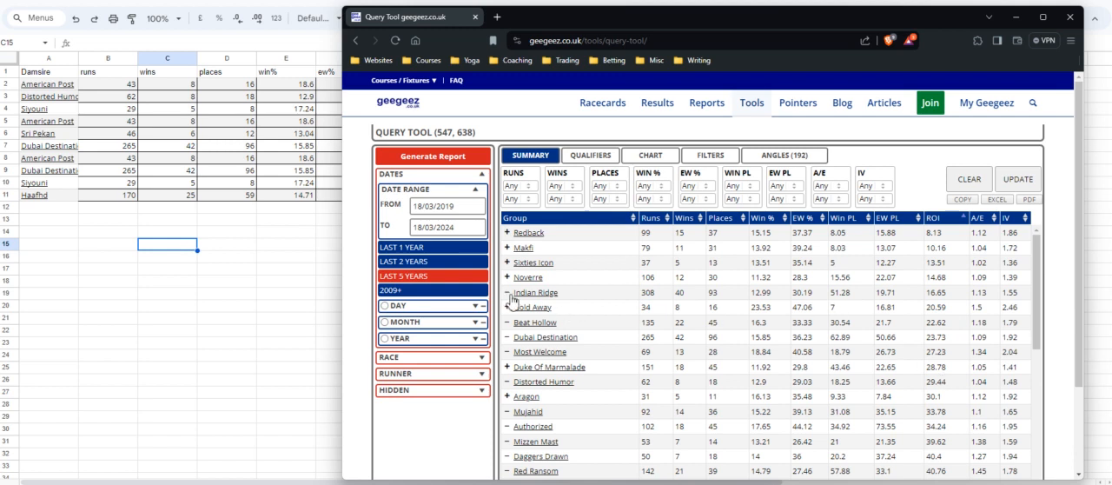
Examine the ae and iv values in the damsire sheet, focusing on the Distorted Humor row.
click(184, 277)
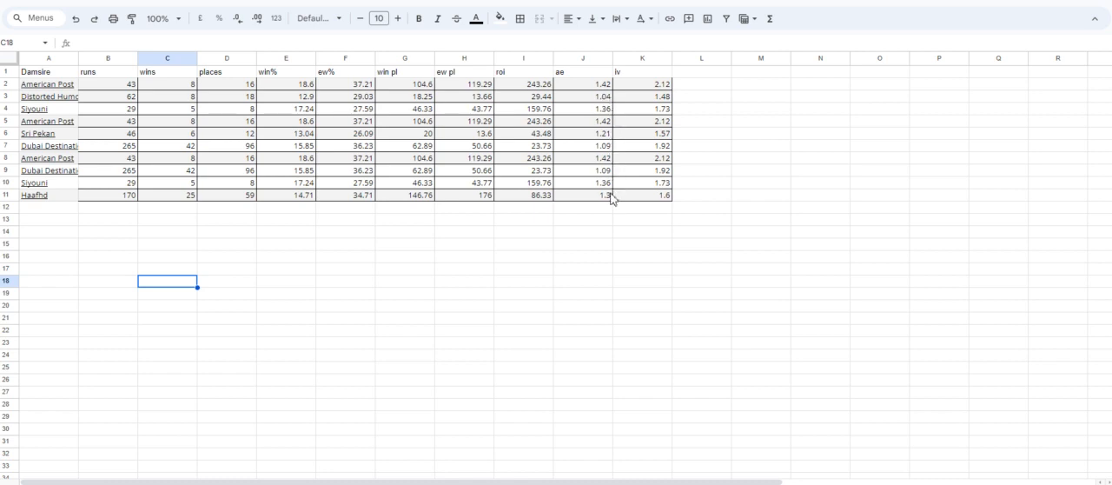
click(608, 102)
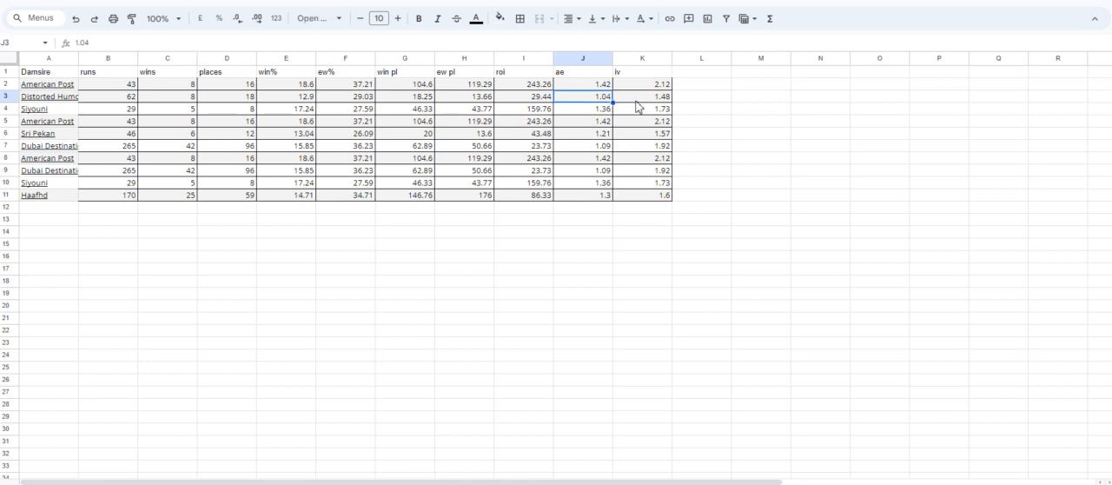
click(636, 101)
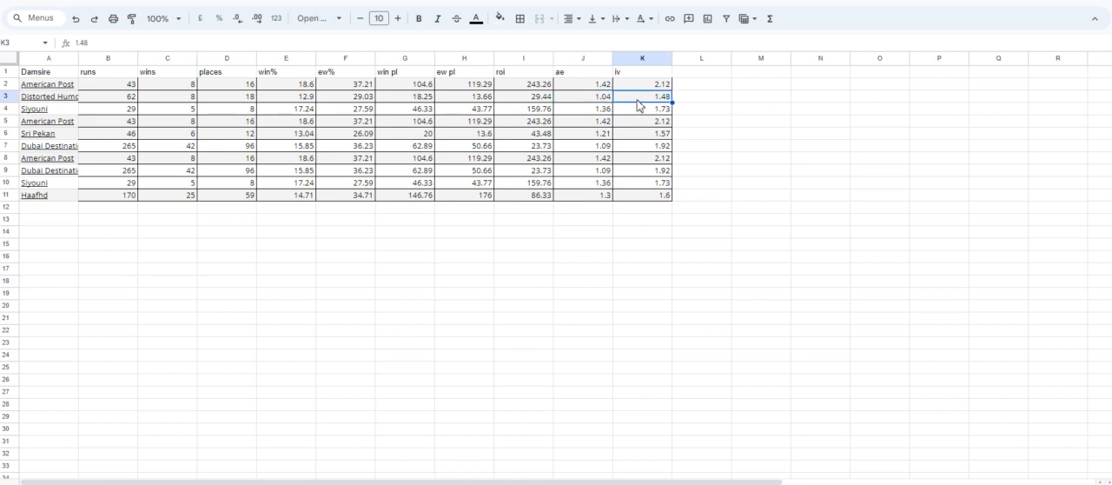
click(8, 98)
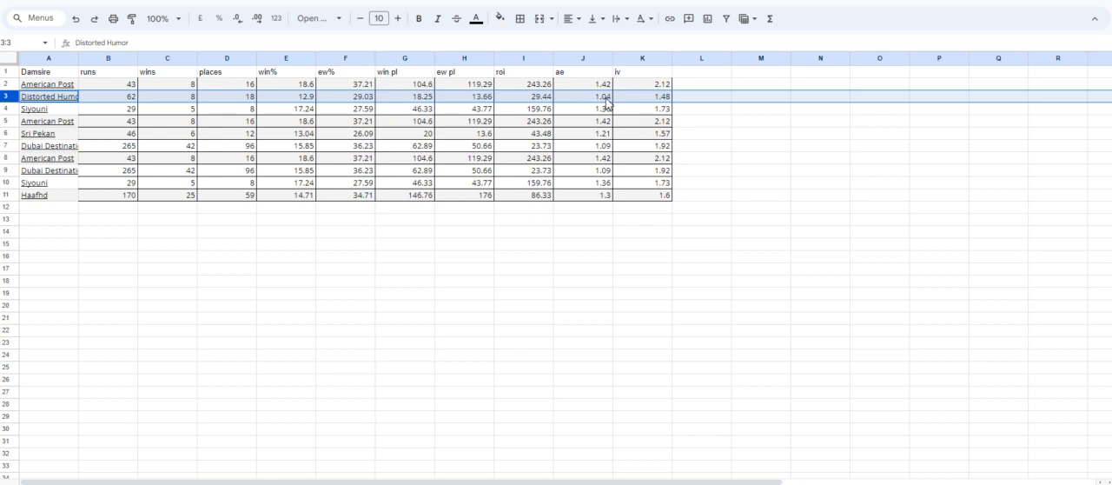
Compare the BSP values of the 20/04/2024 Uncle Dick and 22/04/2024 Do I Dream wins with the ae values in the damsire sheet.
click(497, 483)
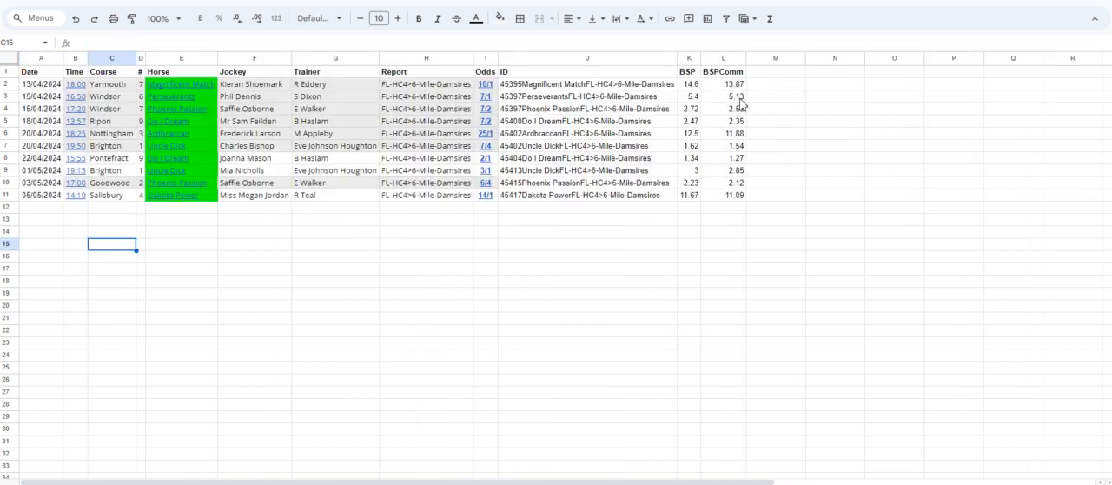
drag(11, 145, 10, 158)
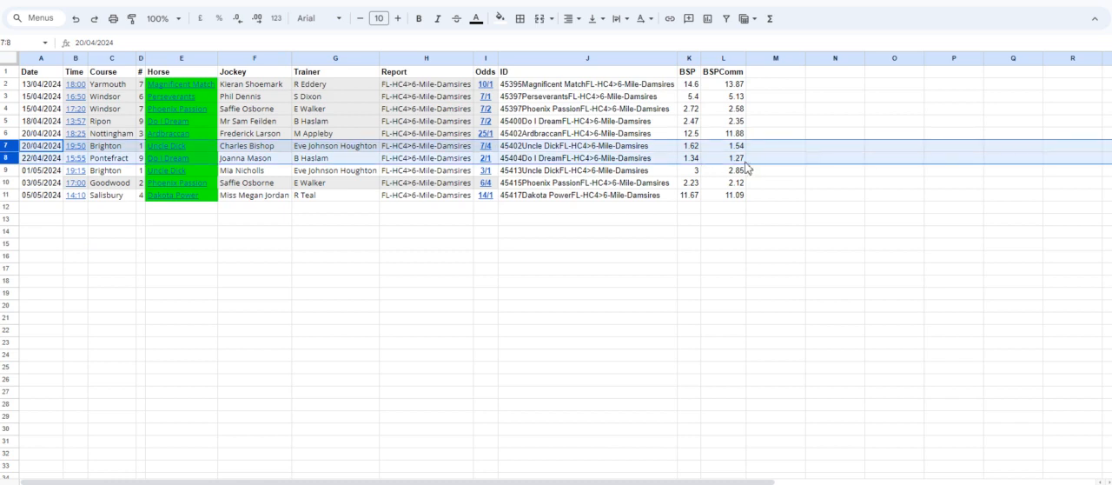
mouse_move(175, 160)
click(347, 483)
drag(9, 155, 9, 155)
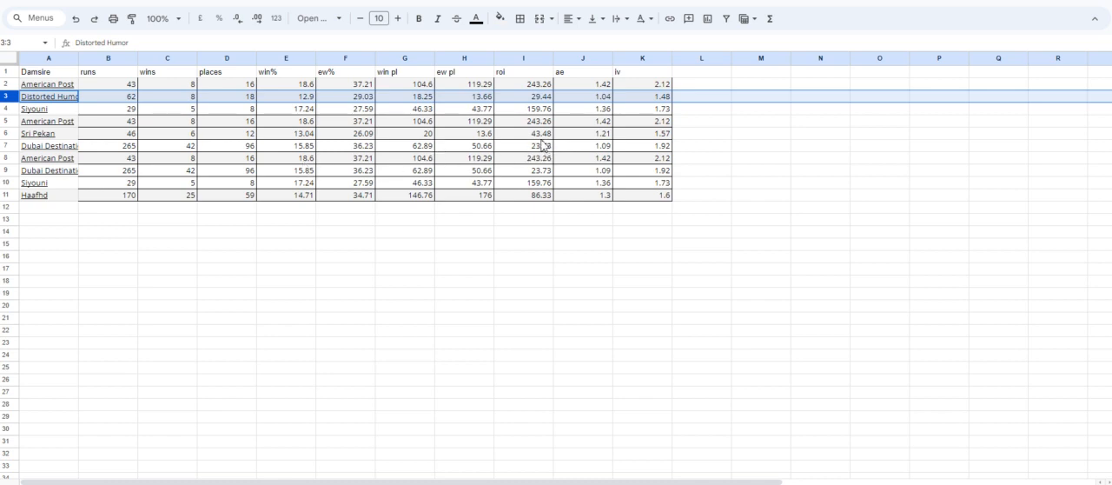
click(583, 85)
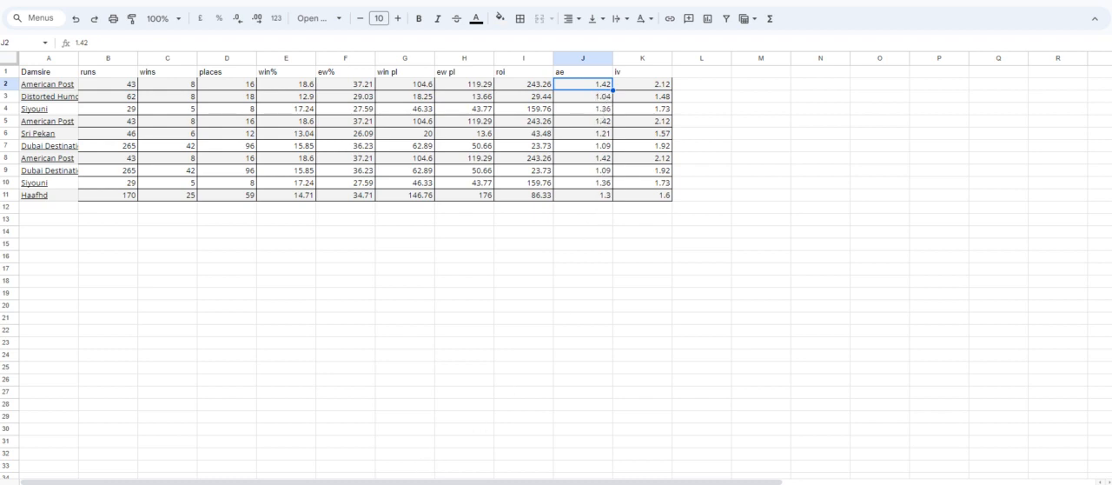
Sort the query tool's damsire summary by lowest A/E and by lowest IV, checking the winners' figures in the damsire sheet.
click(518, 439)
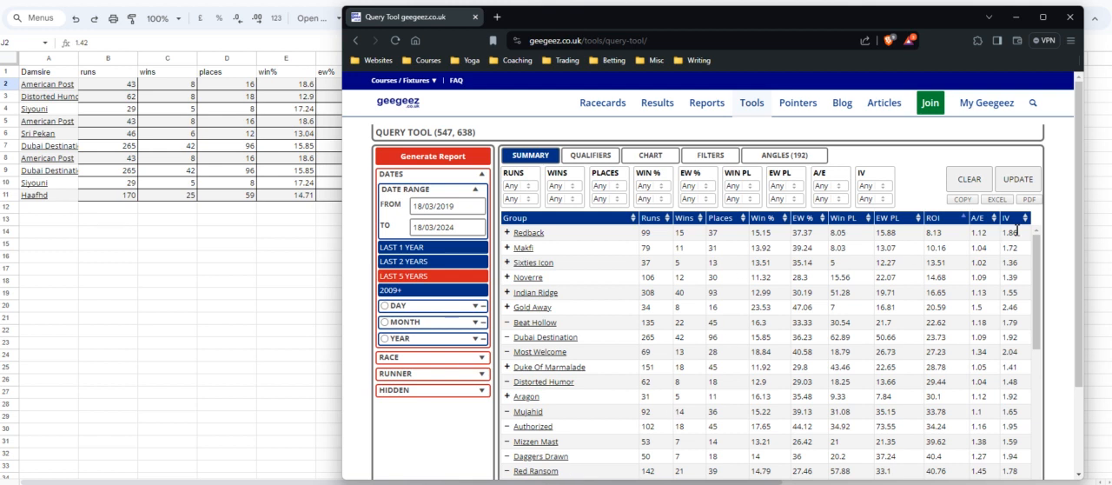
click(989, 218)
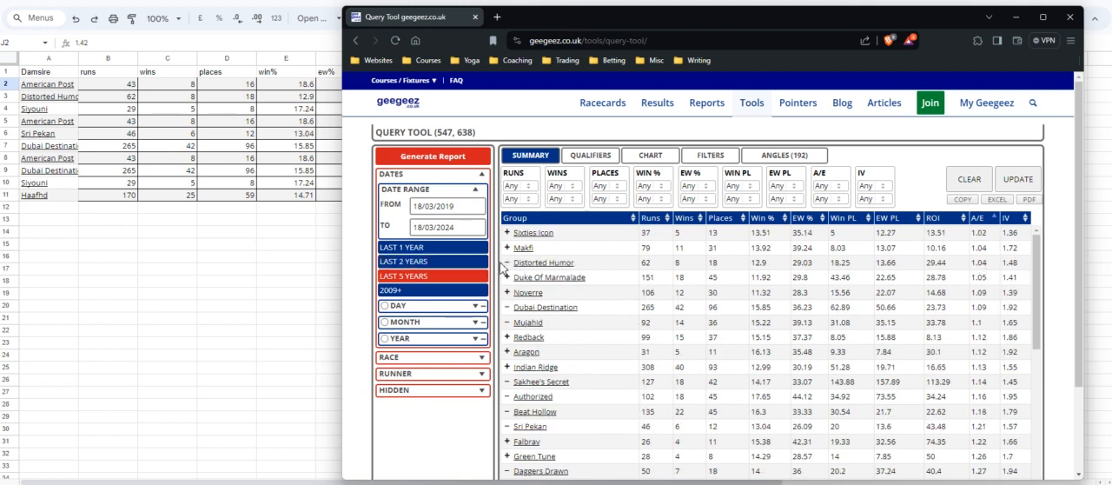
click(191, 310)
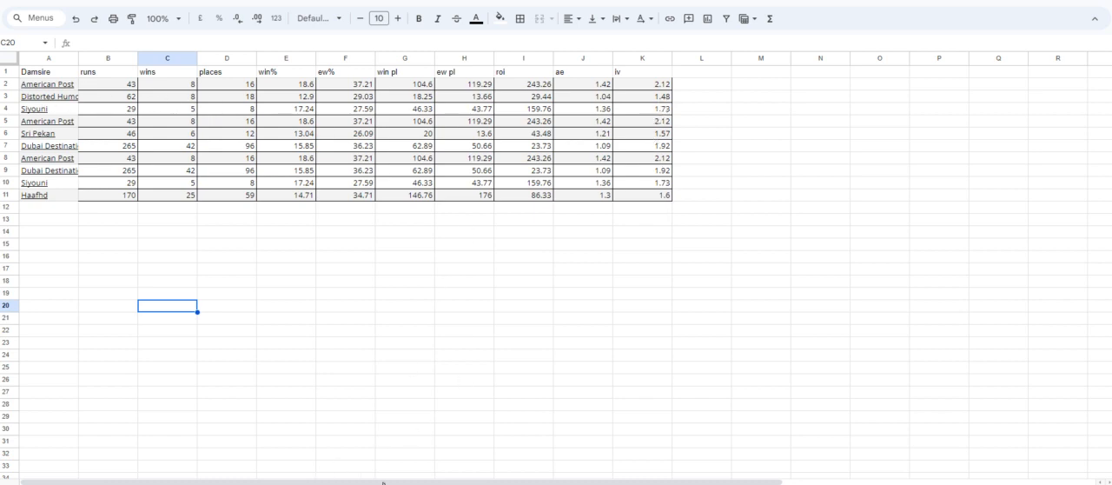
mouse_move(678, 480)
click(668, 460)
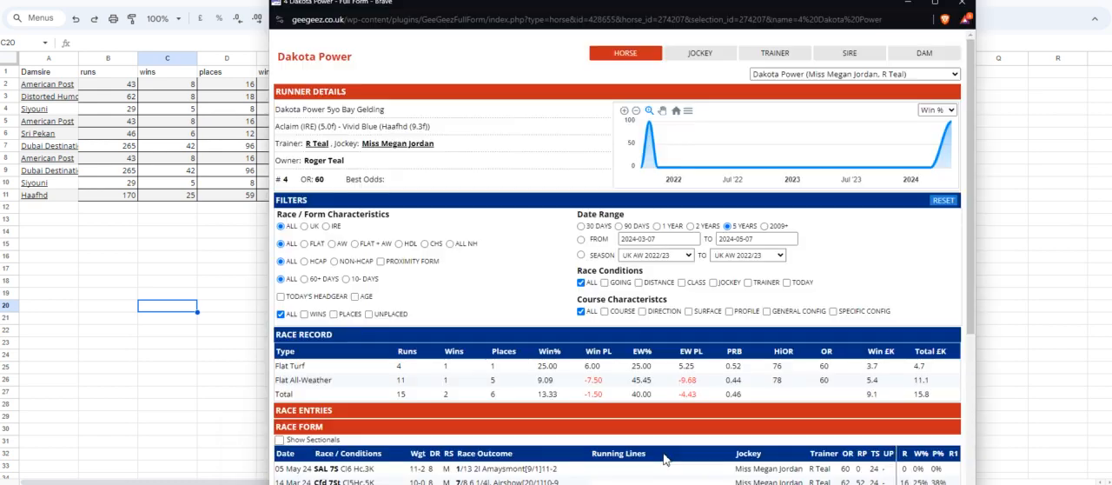
click(521, 459)
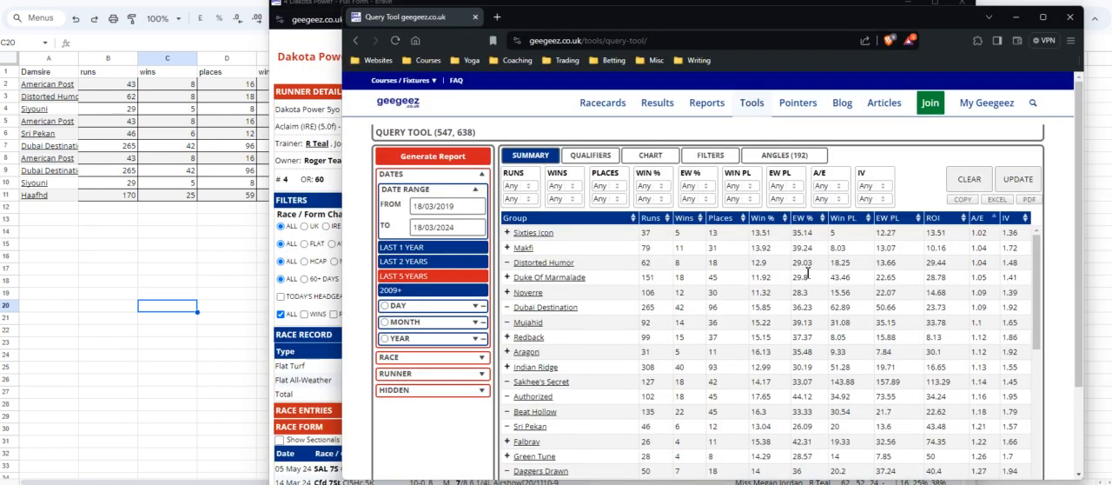
click(1017, 218)
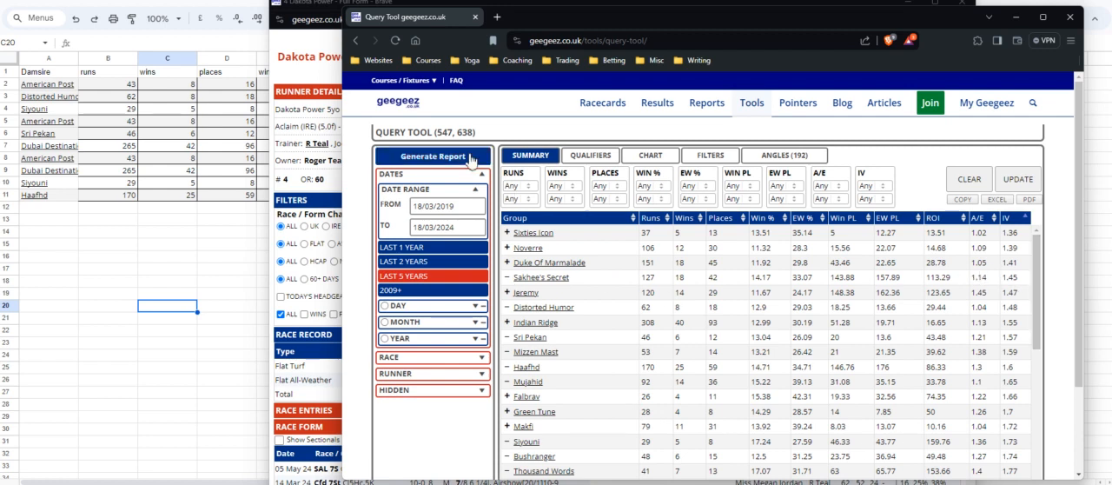
scroll(670, 291, down, 3)
scroll(677, 299, up, 10)
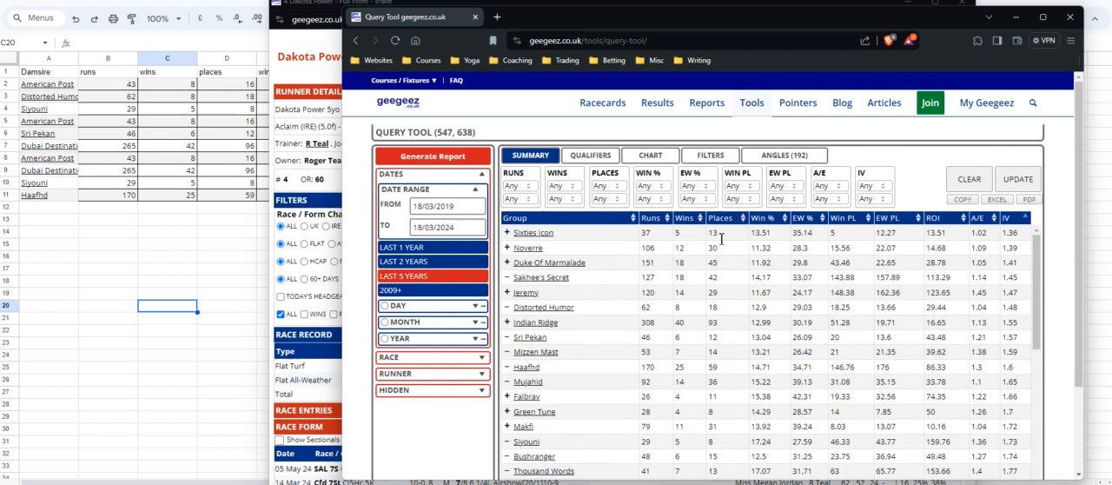
Review the query tool's active filters, including the full list of selected damsires.
click(711, 155)
scroll(766, 289, down, 2)
scroll(769, 293, up, 2)
scroll(769, 297, down, 2)
scroll(769, 297, up, 2)
scroll(769, 298, down, 2)
scroll(771, 300, up, 2)
scroll(769, 301, up, 1)
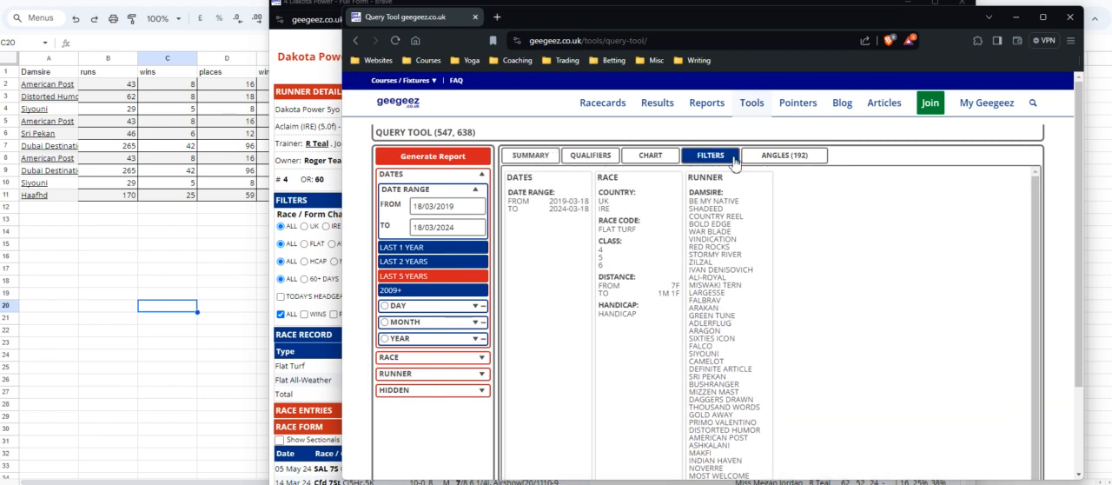
View the runners of the FL-HC4>6-Mile-Damsires angle and regenerate the report without the excluded damsires.
click(769, 157)
scroll(690, 298, down, 2)
scroll(690, 297, up, 2)
scroll(691, 298, down, 2)
scroll(691, 298, up, 1)
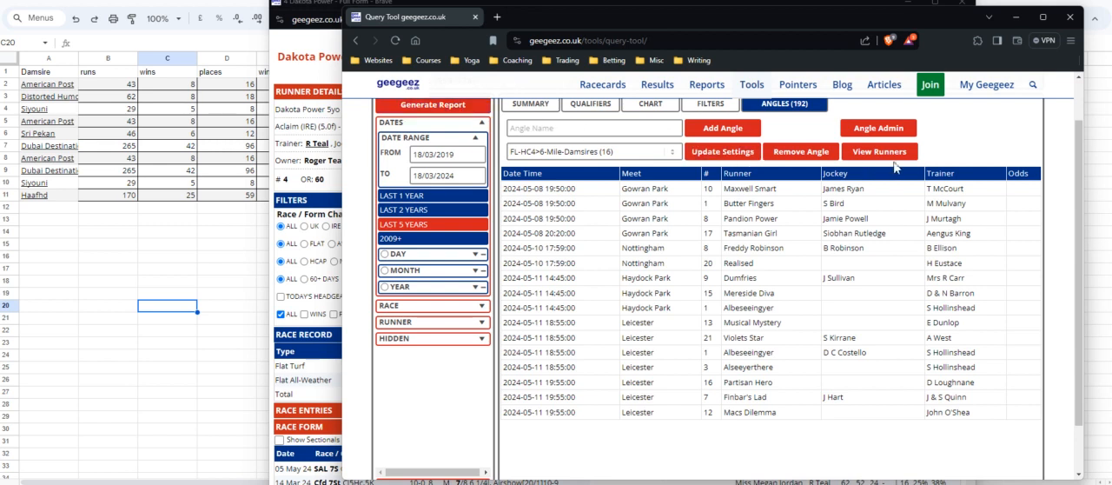
drag(706, 25, 672, 47)
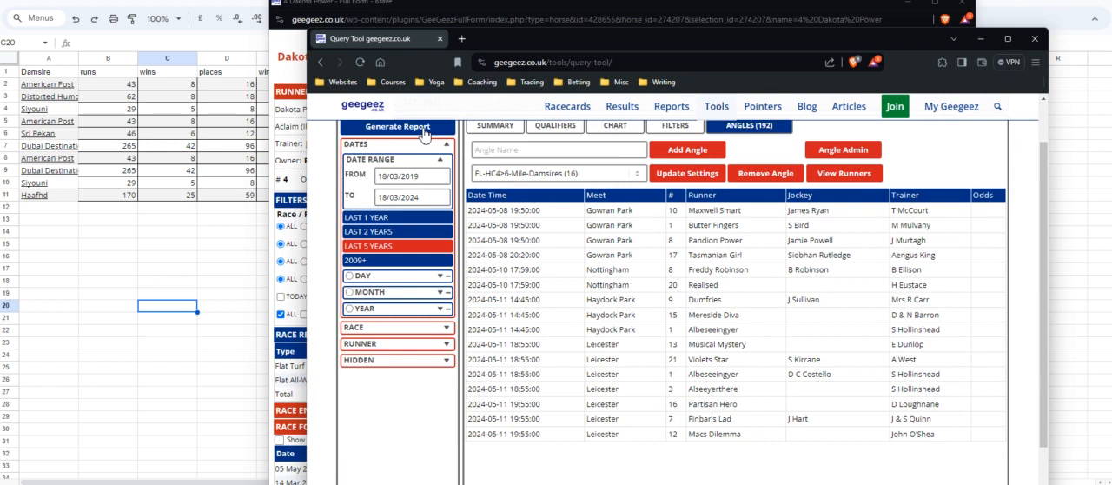
click(846, 179)
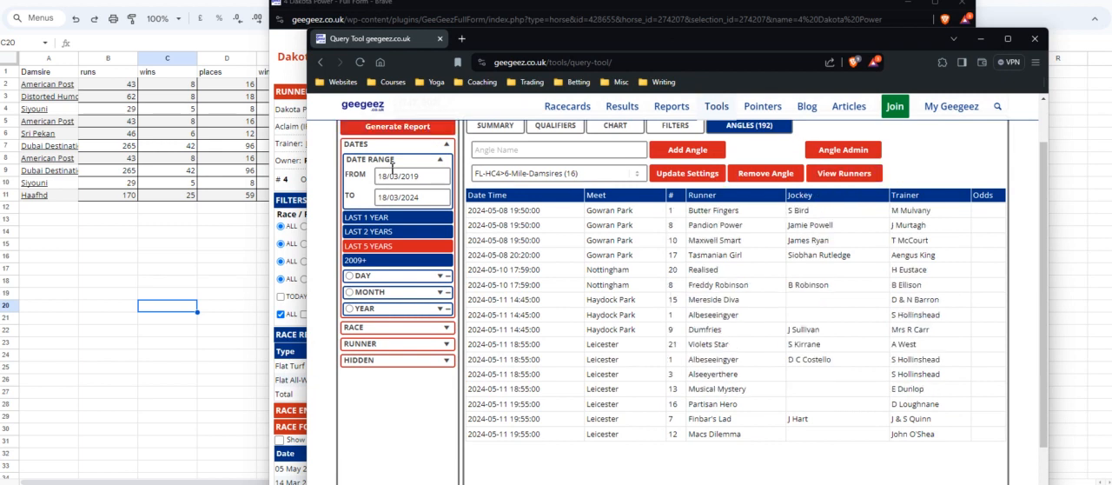
Check the remaining damsires in the regenerated summary and in the active filters.
click(510, 131)
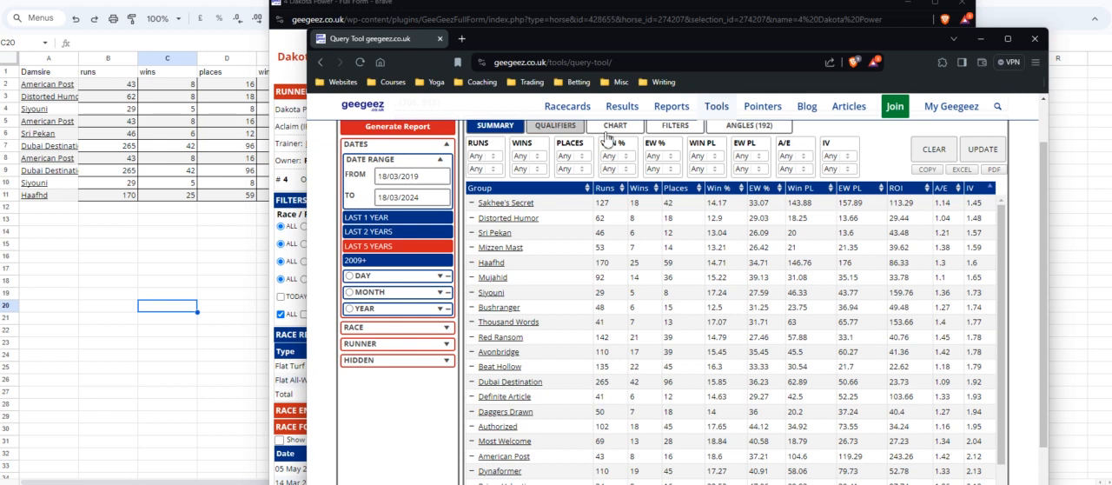
click(675, 127)
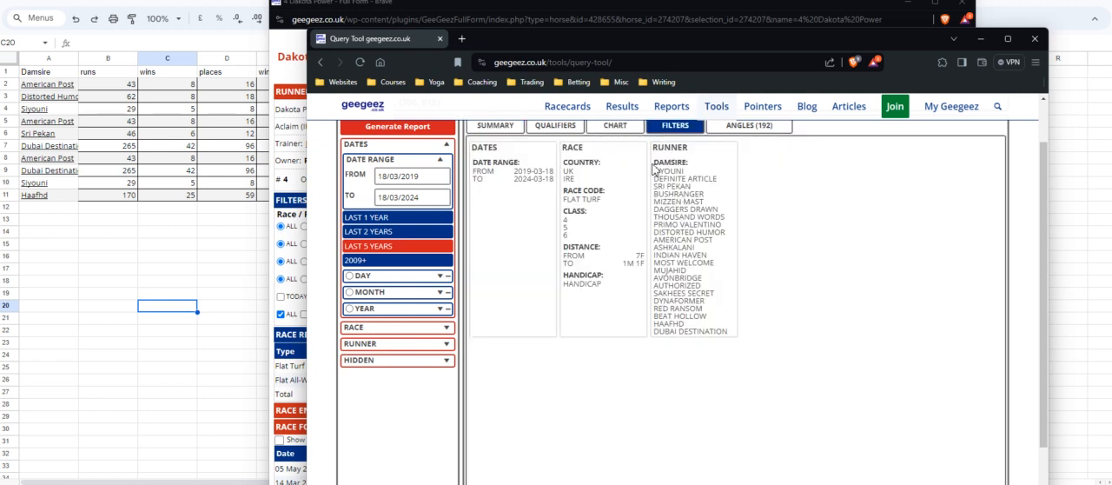
click(747, 126)
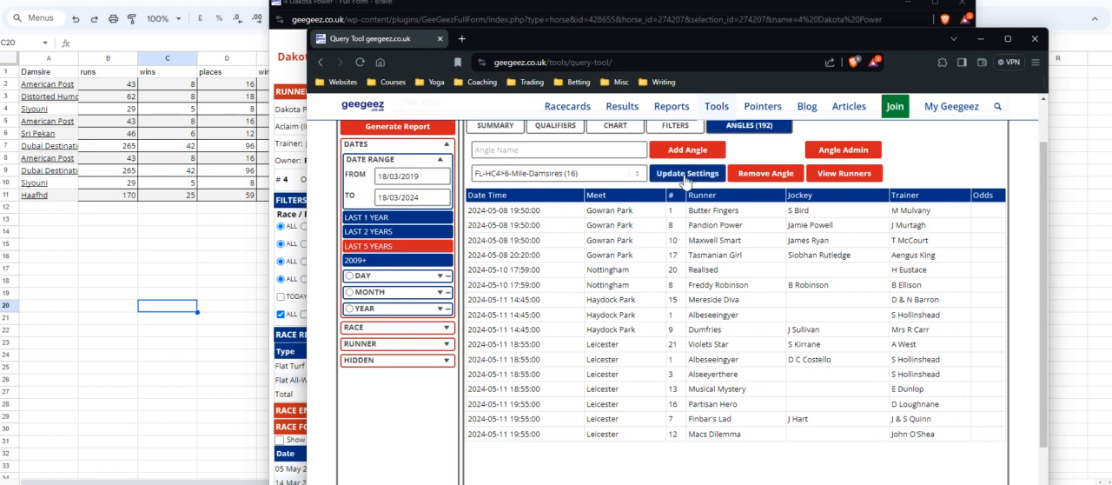
click(675, 126)
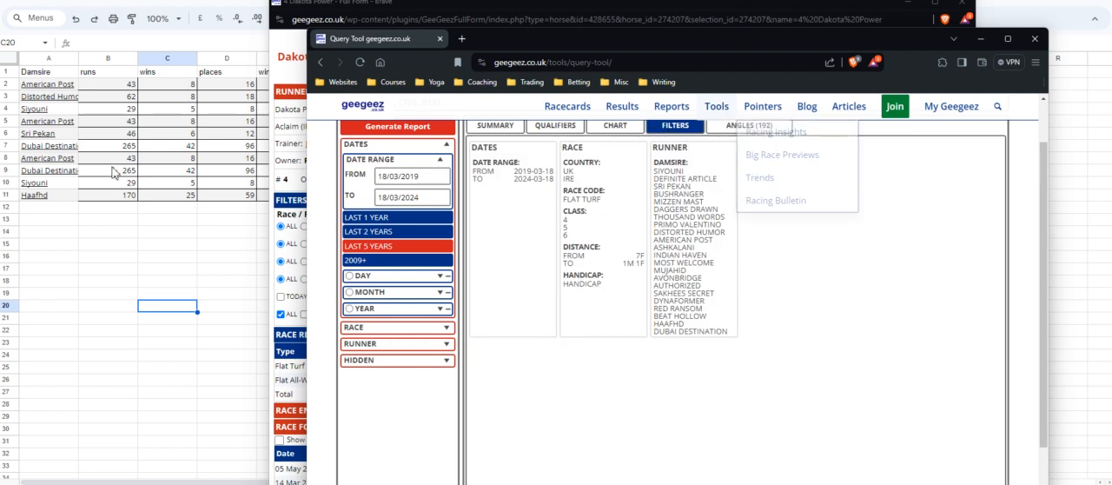
Update the settings of the saved FL-HC4>6-Mile-Damsires angle to the reduced damsire list.
click(749, 126)
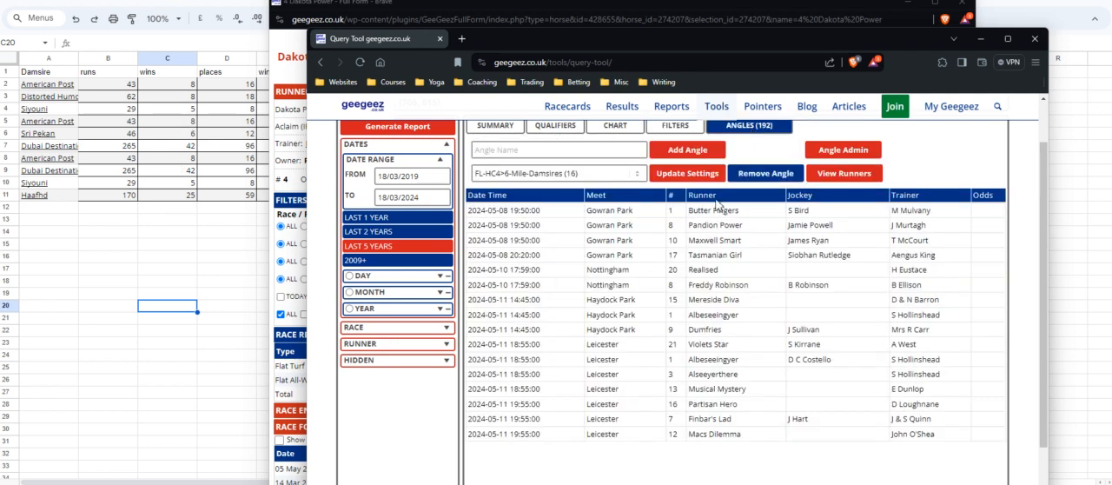
click(682, 174)
click(734, 129)
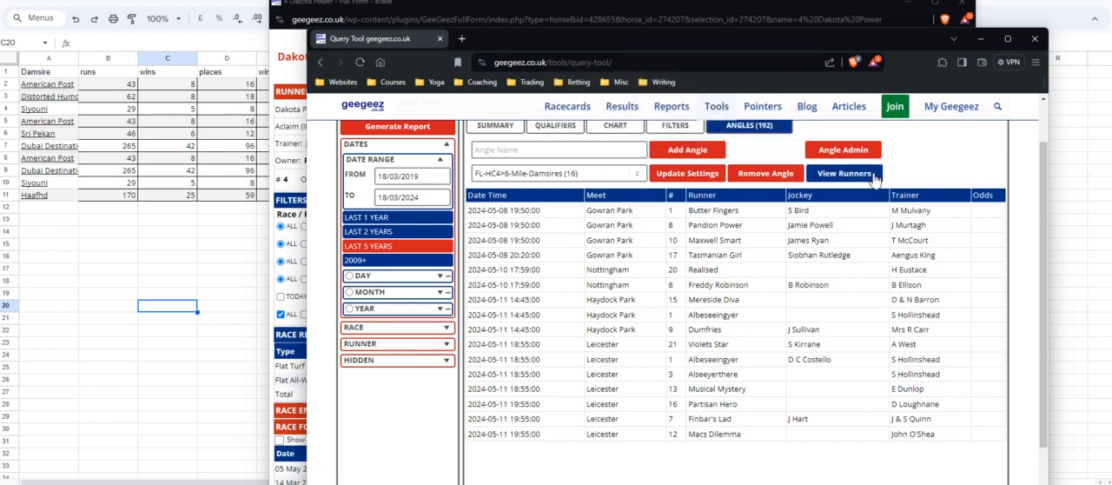
View the runners of the updated FL-HC4>6-Mile-Damsires angle.
click(834, 178)
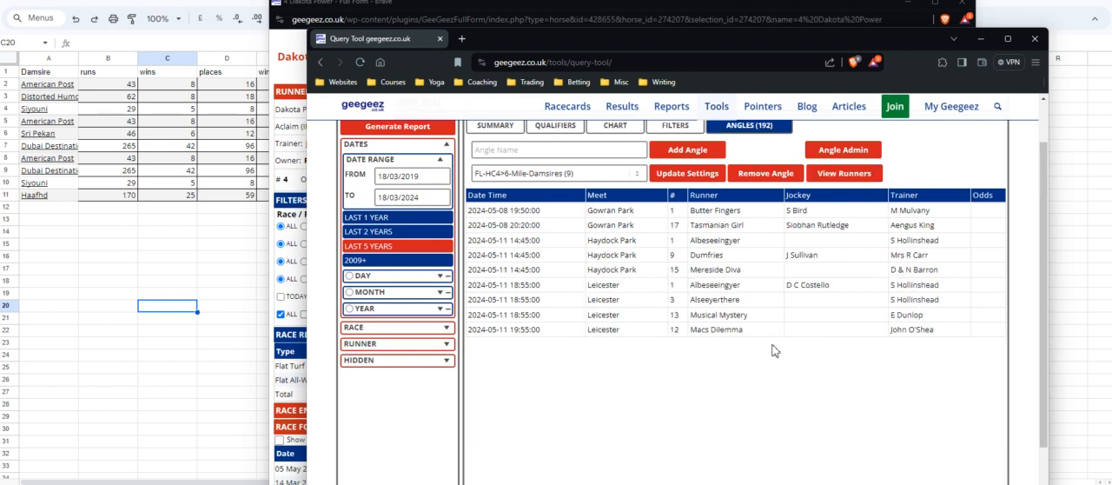
Examine the winners' damsire statistics in A2:K11 of the spreadsheet and restore the Damsire heading in A1.
click(231, 280)
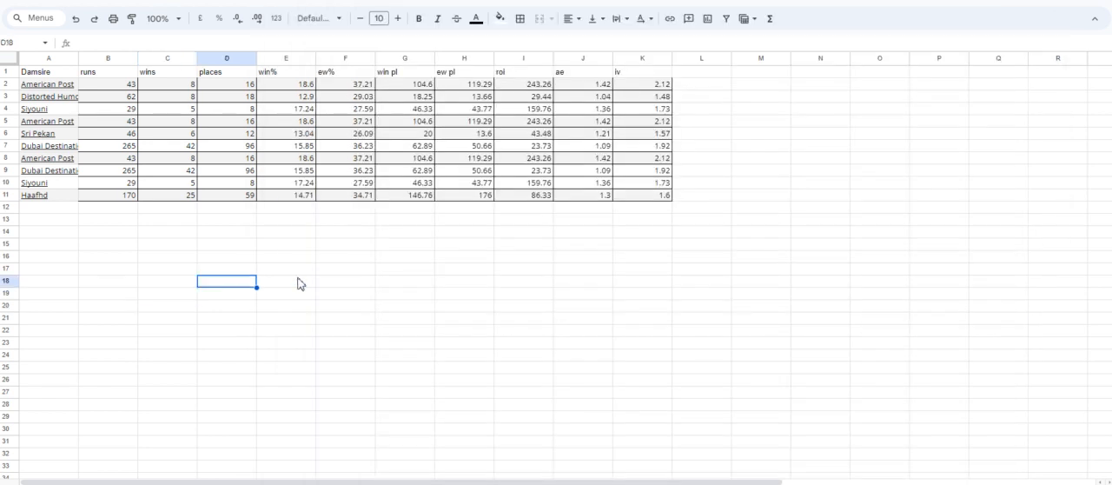
key(ctrl+z)
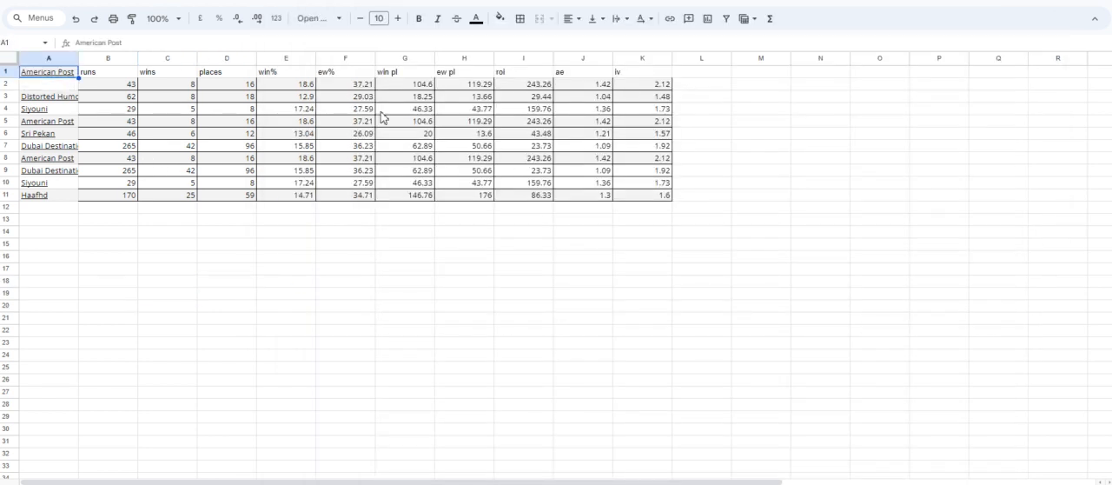
click(639, 147)
drag(641, 196, 48, 84)
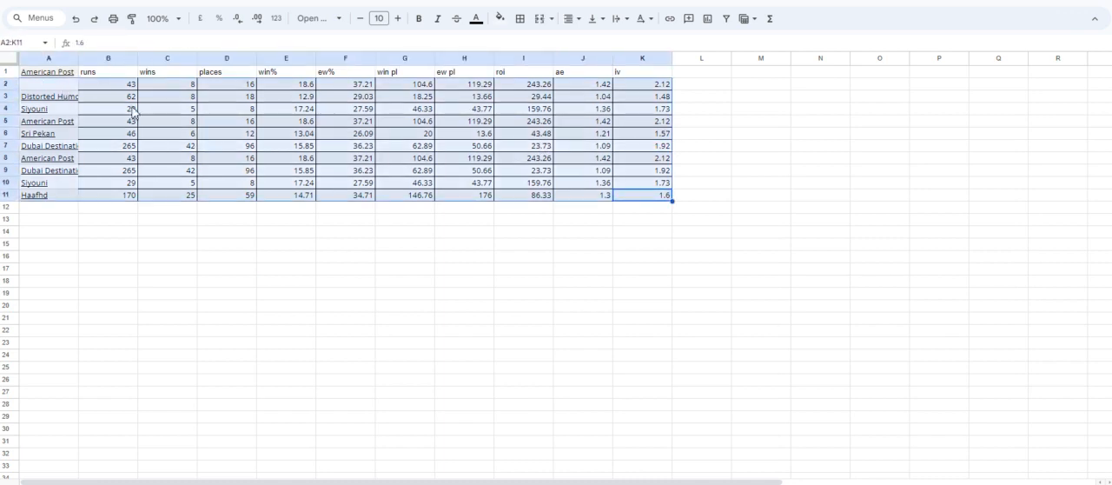
click(200, 142)
key(ctrl+z)
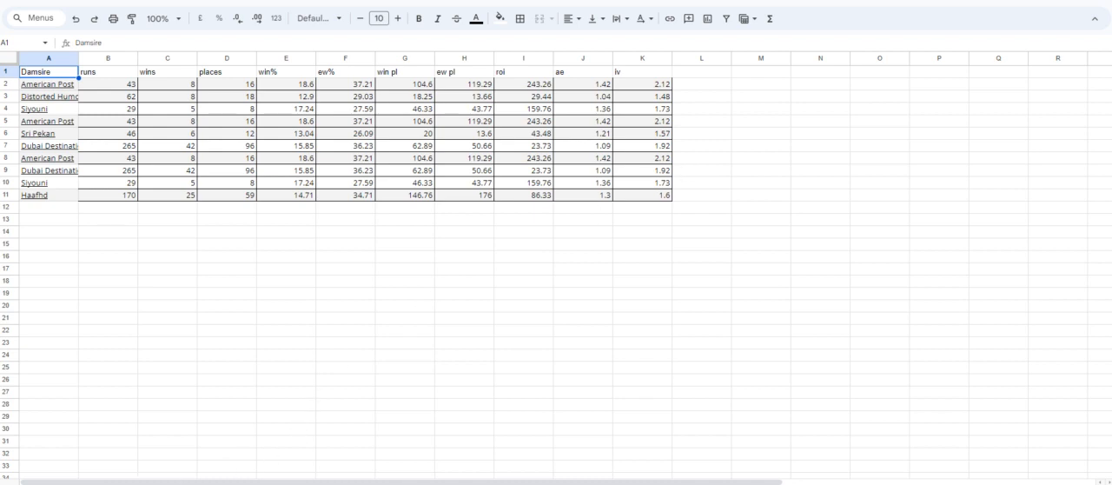
Return to the query tool, extend the date range to end on 07/05/2024 and regenerate the report.
mouse_move(468, 484)
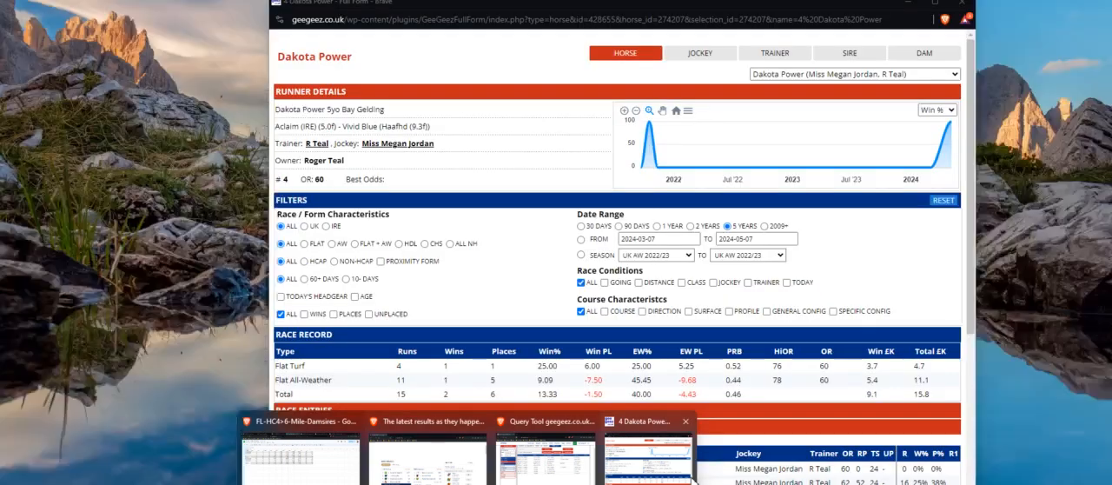
click(649, 454)
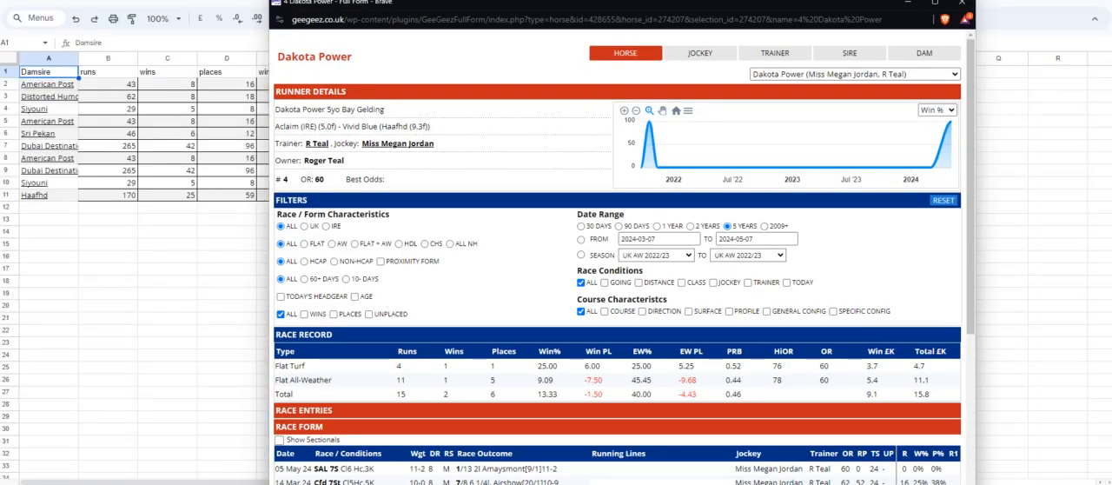
mouse_move(468, 484)
click(545, 454)
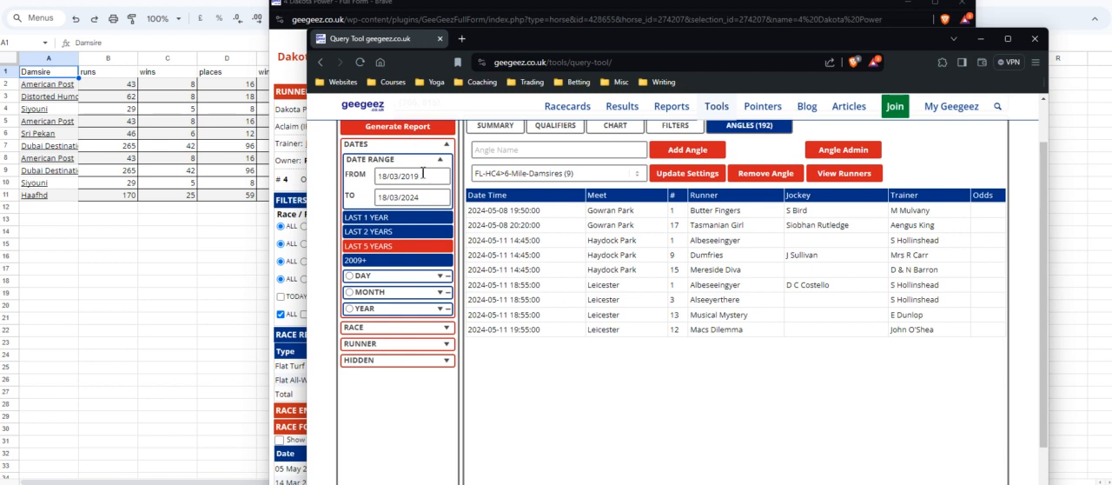
click(437, 201)
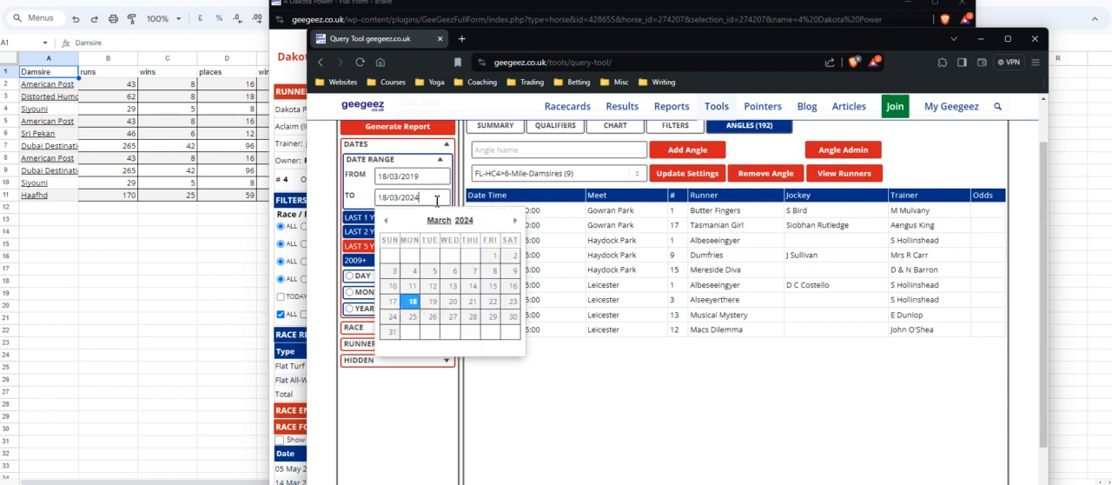
click(515, 220)
click(517, 223)
click(432, 271)
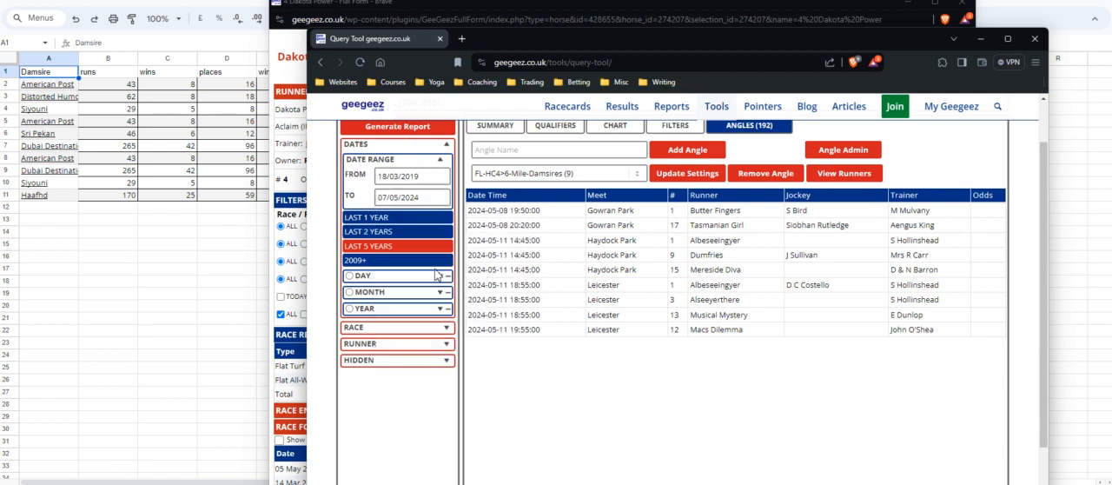
click(428, 129)
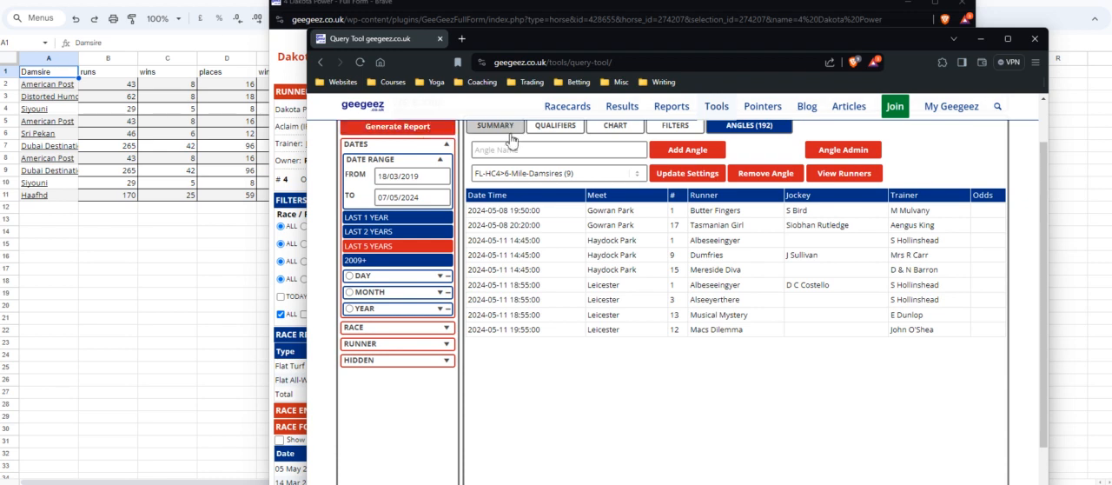
Review the regenerated damsire summary and check the overall ROI and other figures in its ALL row.
scroll(708, 265, down, 1)
scroll(711, 270, up, 1)
scroll(729, 283, up, 1)
scroll(730, 296, down, 2)
scroll(703, 395, down, 1)
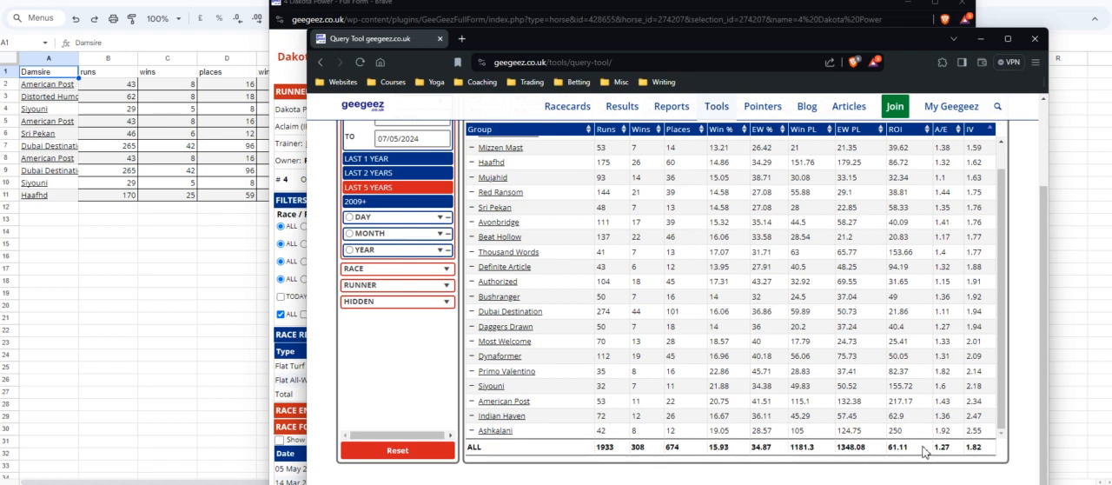
drag(922, 451, 897, 448)
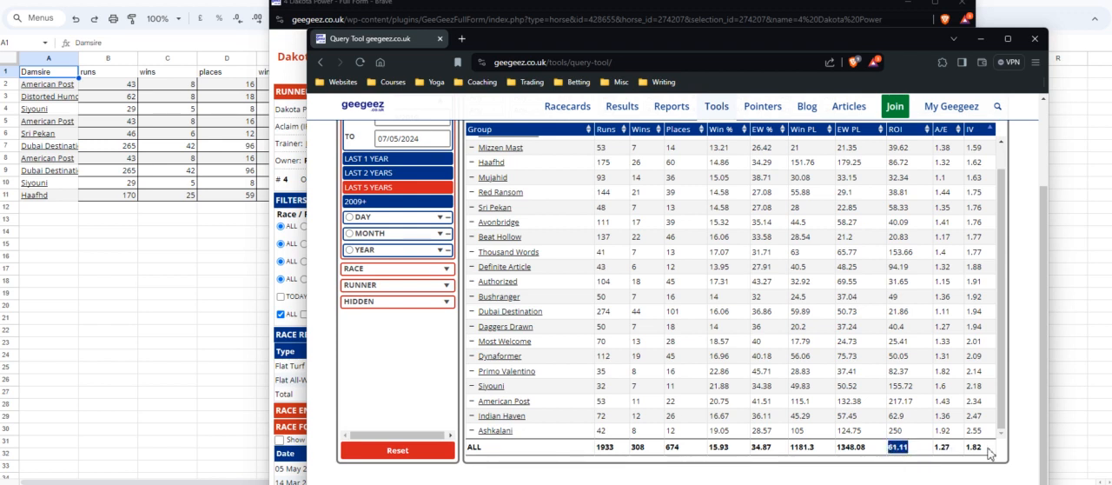
Return to the saved angles and view the runners of FL-HC4>6-Mile-Damsires.
scroll(796, 383, up, 5)
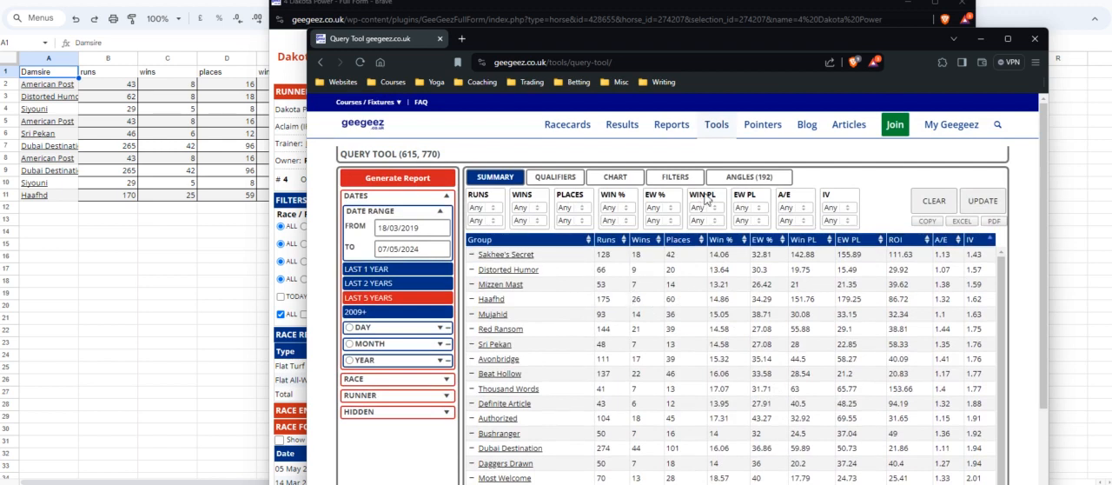
click(748, 176)
click(829, 228)
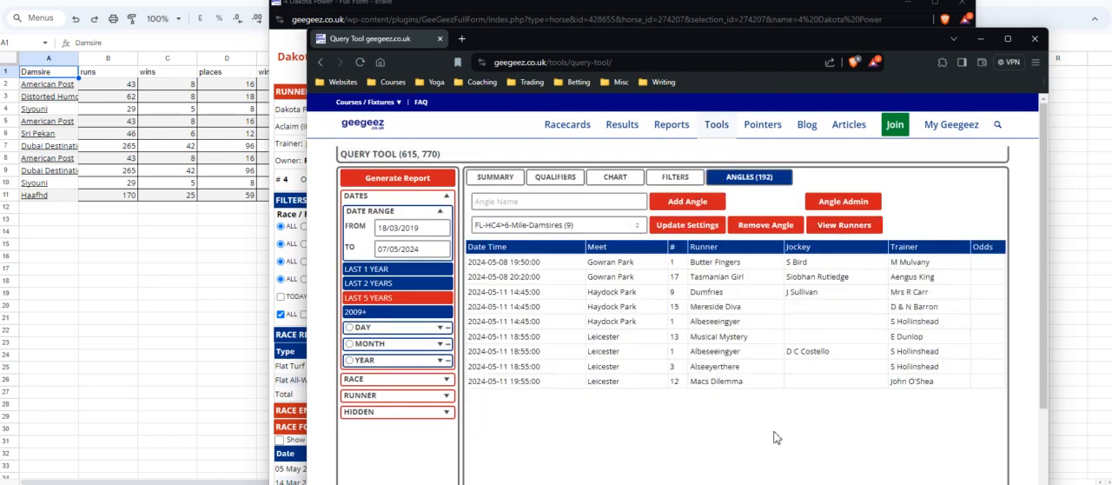
Switch to the systems ranking spreadsheet and locate the FL-HC4>6-Mile-Damsires row.
click(132, 212)
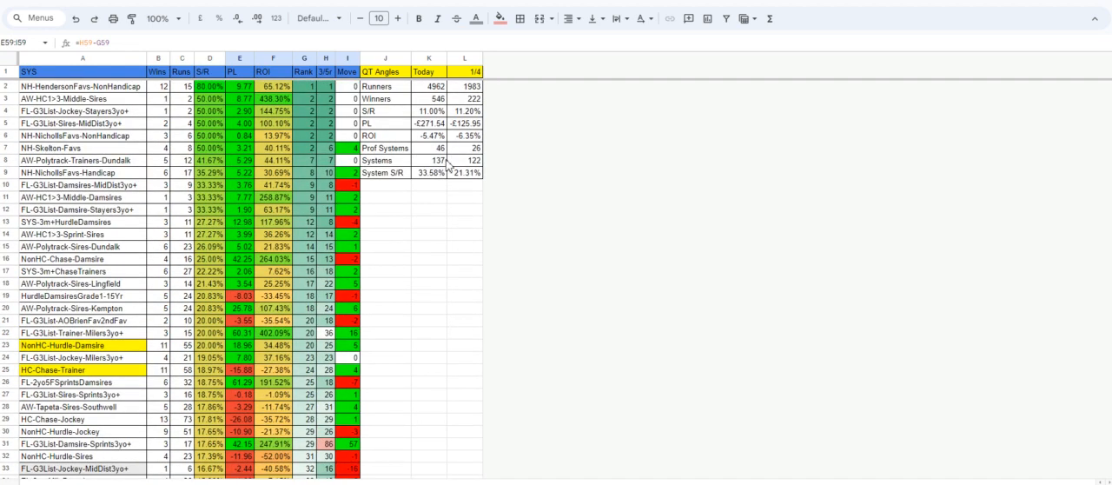
scroll(152, 395, down, 10)
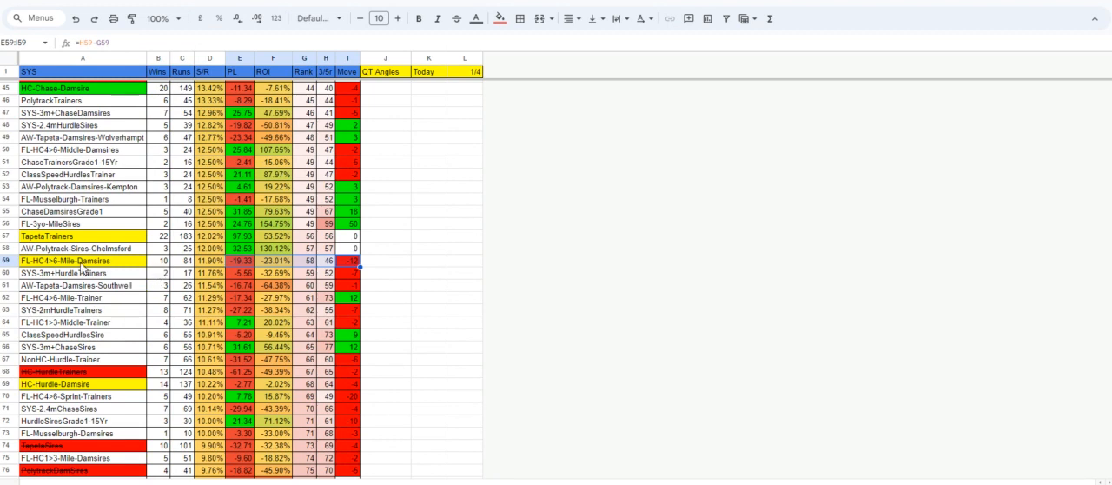
click(82, 265)
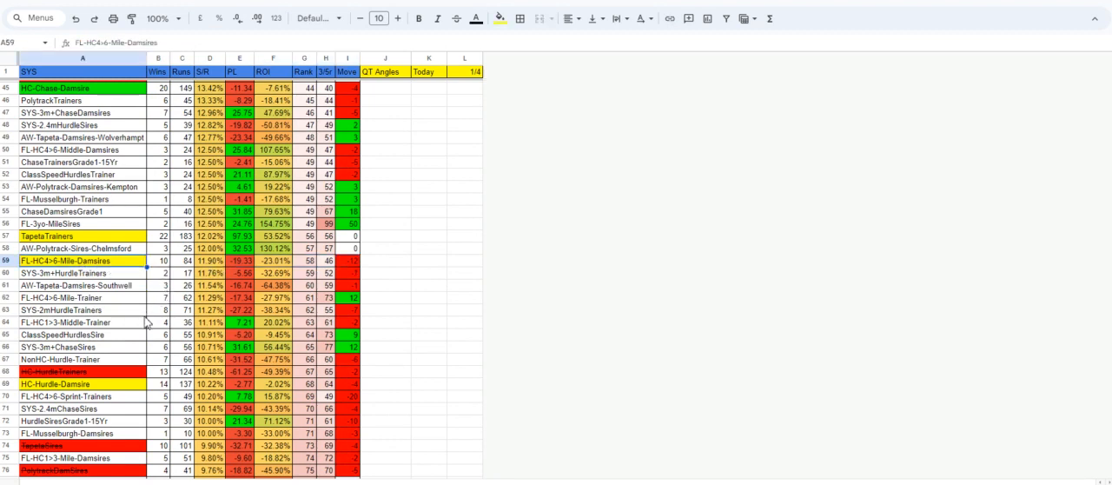
Look through the systems ranked below it and select HC-Hurdle-Sires to check its wins, runs and profit.
scroll(145, 323, down, 2)
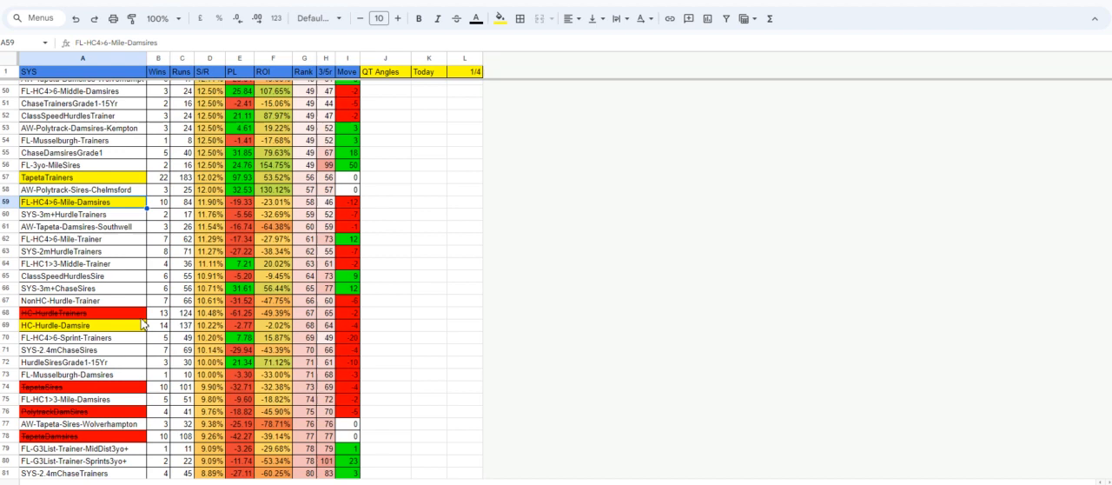
scroll(184, 344, down, 3)
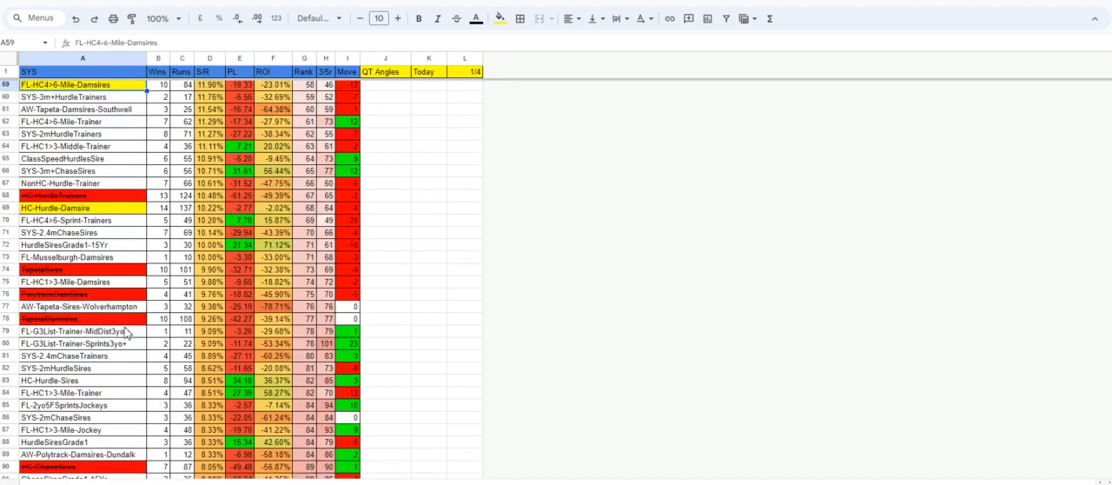
scroll(129, 339, down, 2)
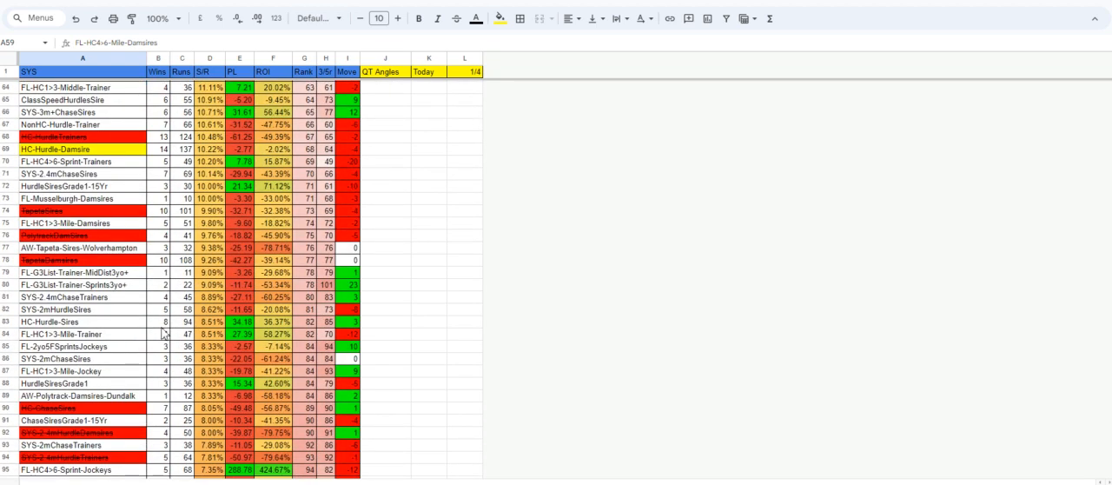
click(68, 327)
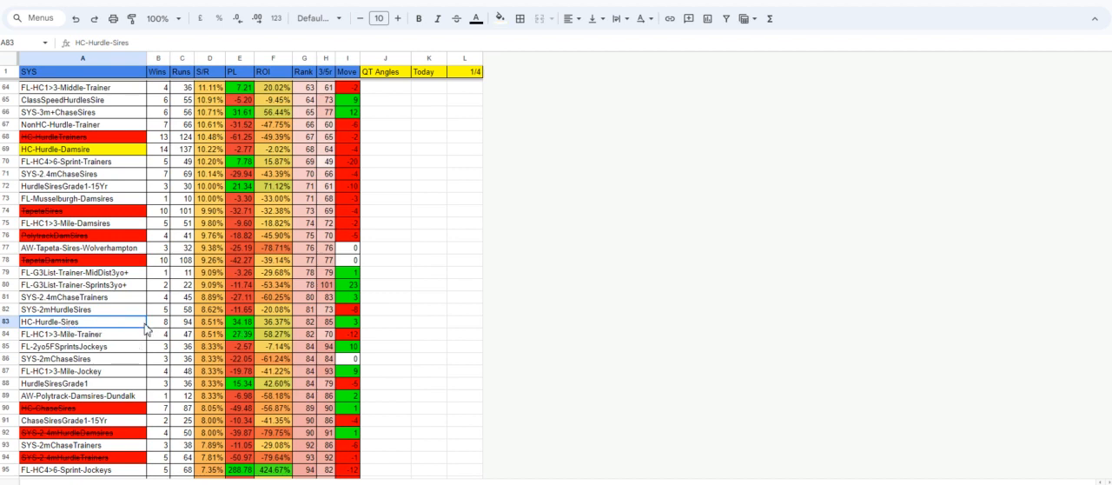
Examine the systems with the lowest strike rates and select FL-HC4>6-Mile-Sires to check its results.
scroll(196, 376, down, 6)
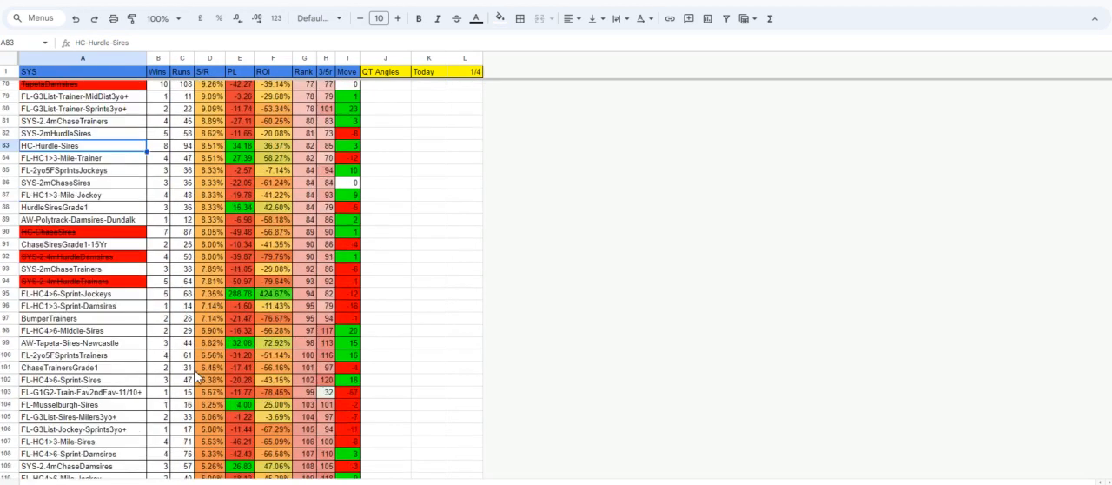
scroll(197, 375, down, 3)
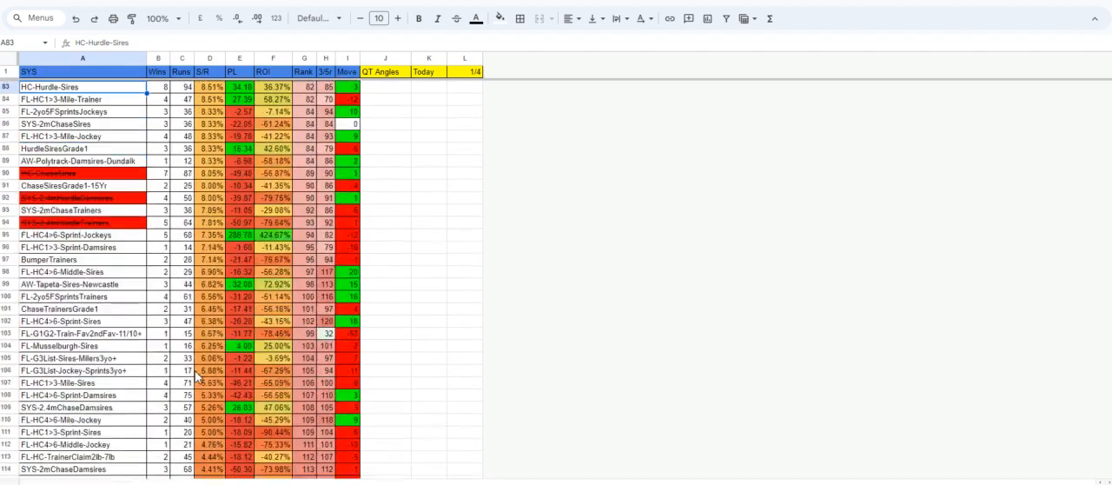
scroll(196, 375, down, 6)
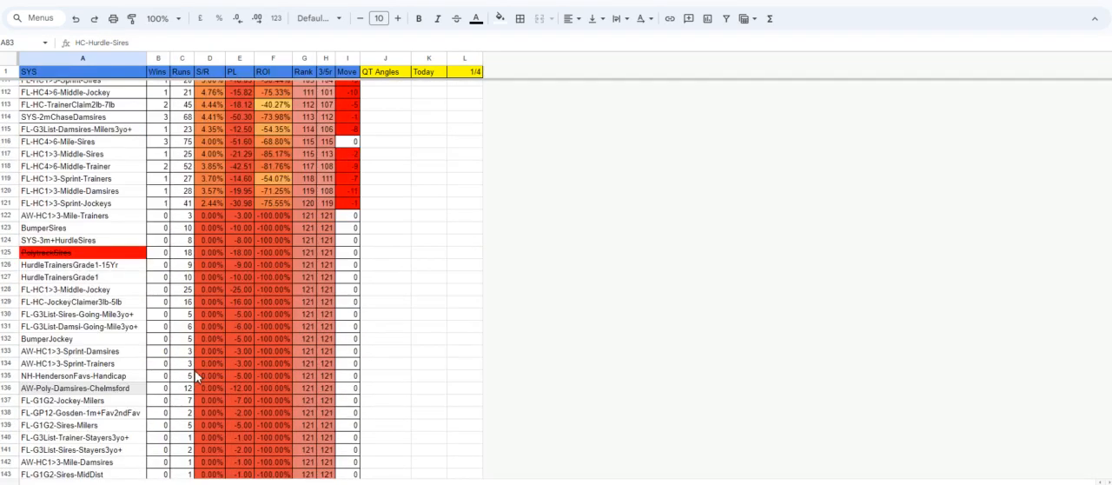
scroll(197, 375, down, 5)
scroll(196, 375, up, 11)
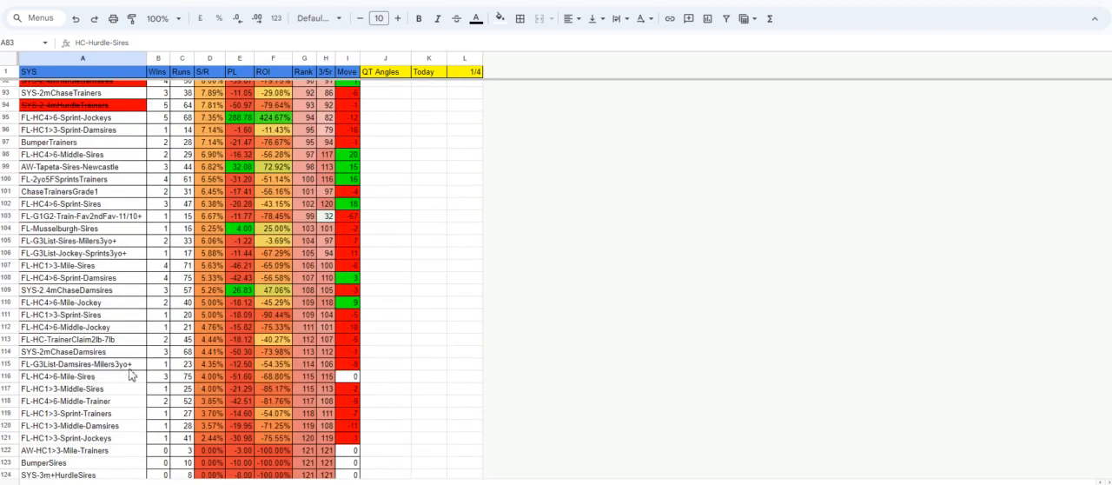
click(102, 380)
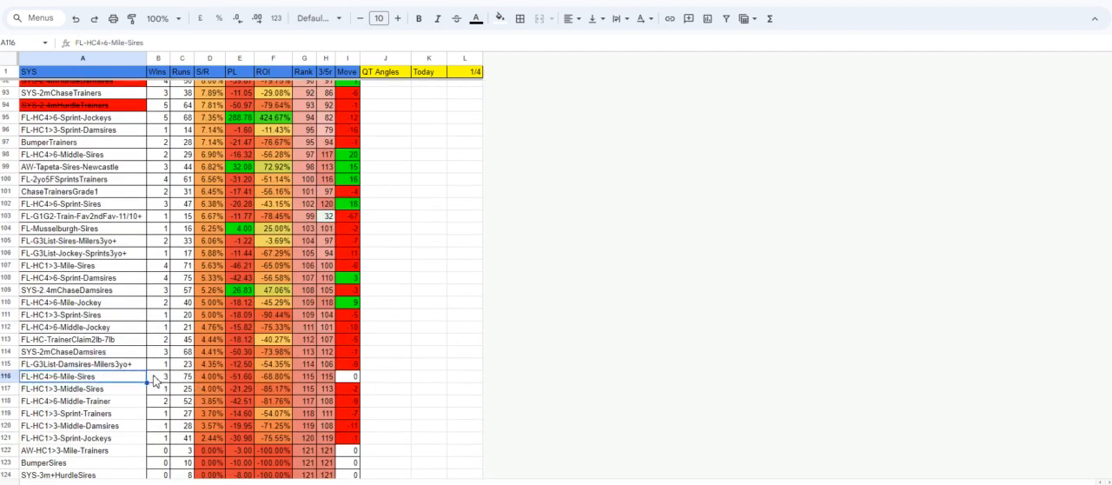
Compare the strike rates, profits and rank moves of the middle and lower-ranked systems for further review candidates.
scroll(177, 385, up, 9)
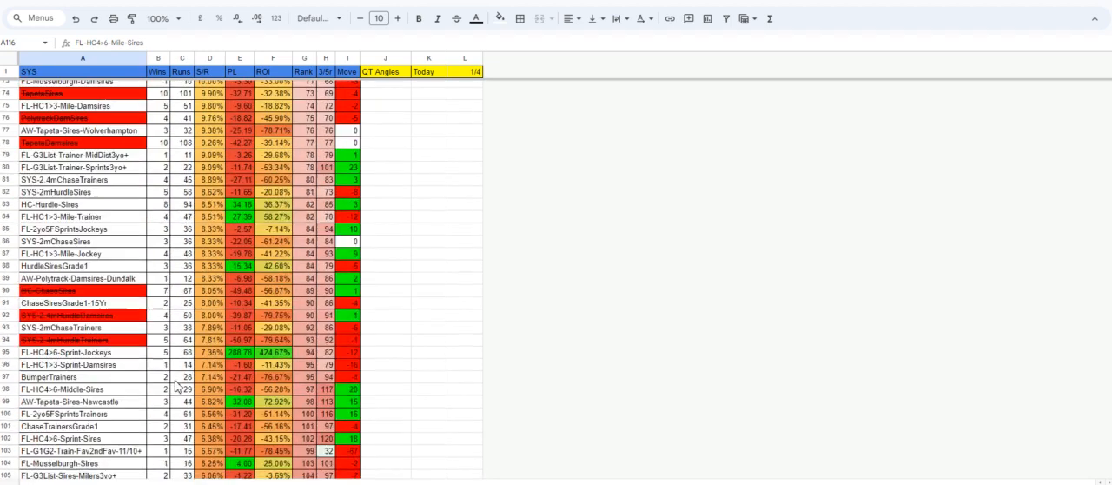
scroll(174, 370, up, 2)
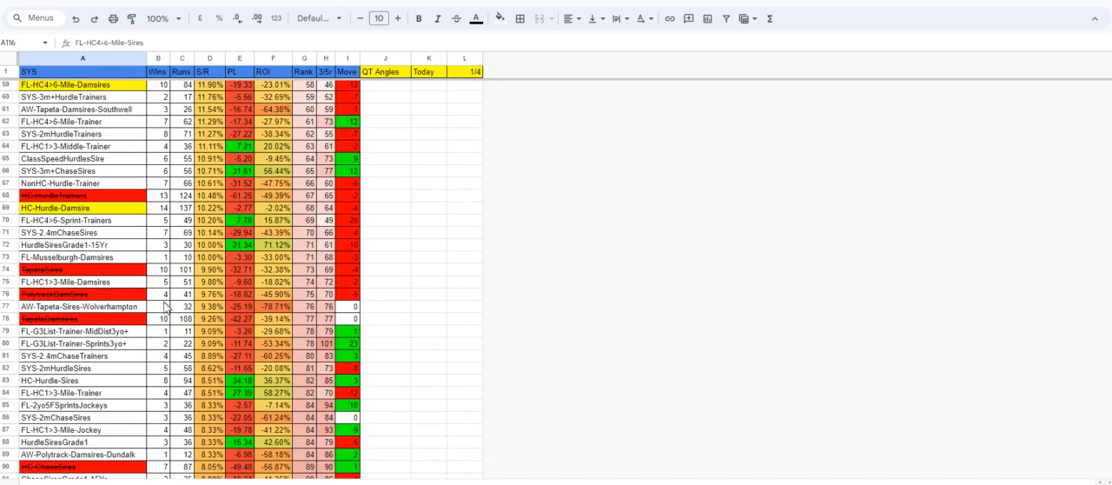
scroll(174, 234, down, 14)
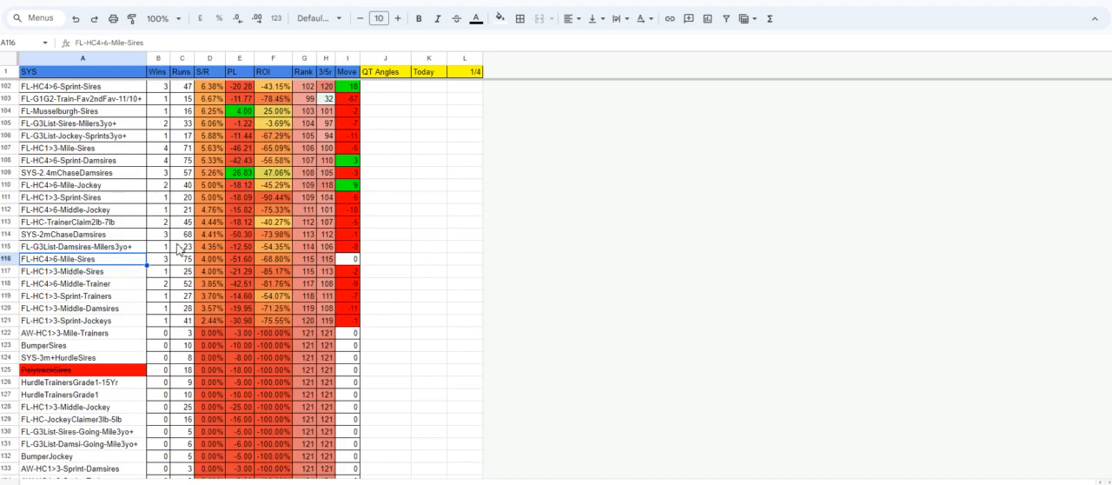
scroll(185, 276, up, 2)
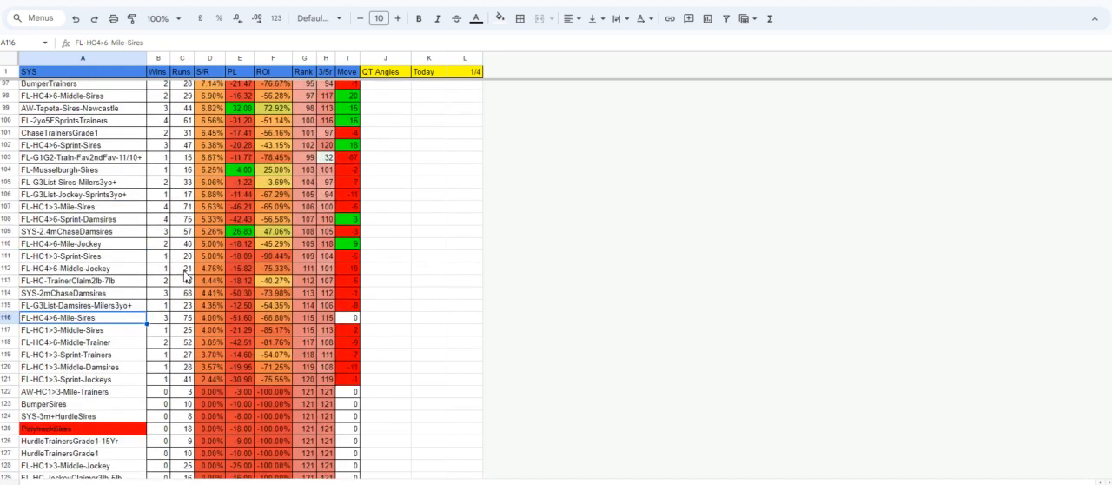
scroll(186, 283, down, 5)
scroll(185, 282, up, 13)
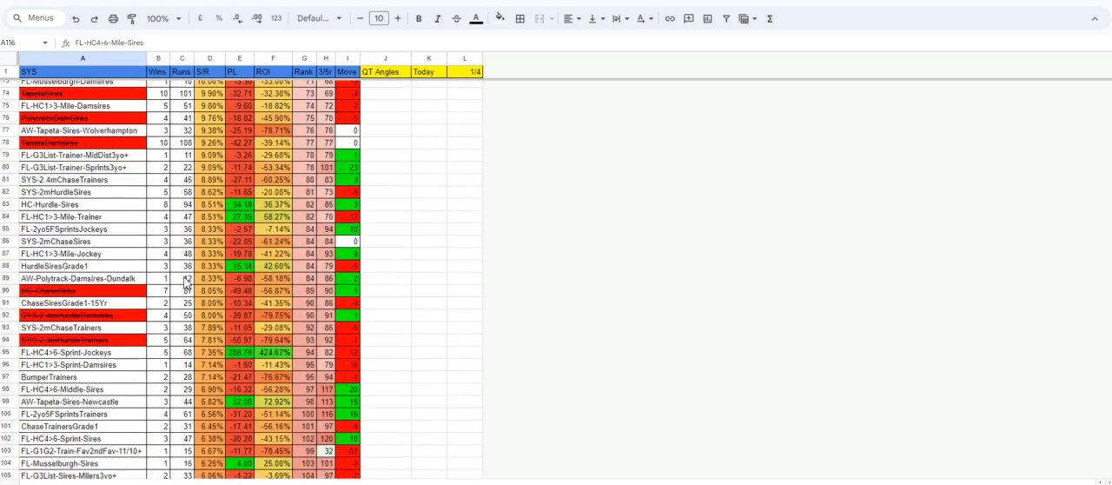
scroll(185, 282, up, 5)
scroll(185, 282, up, 3)
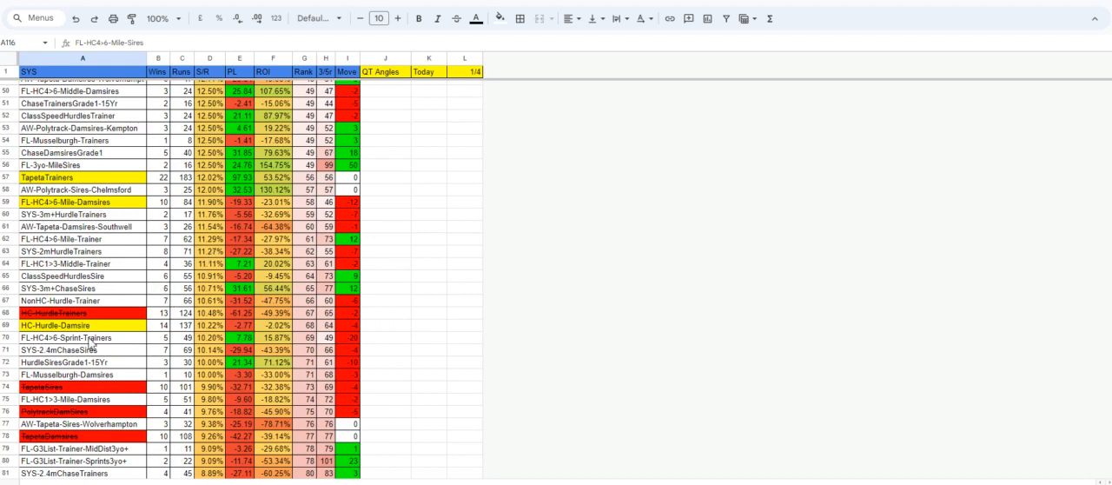
scroll(183, 357, down, 1)
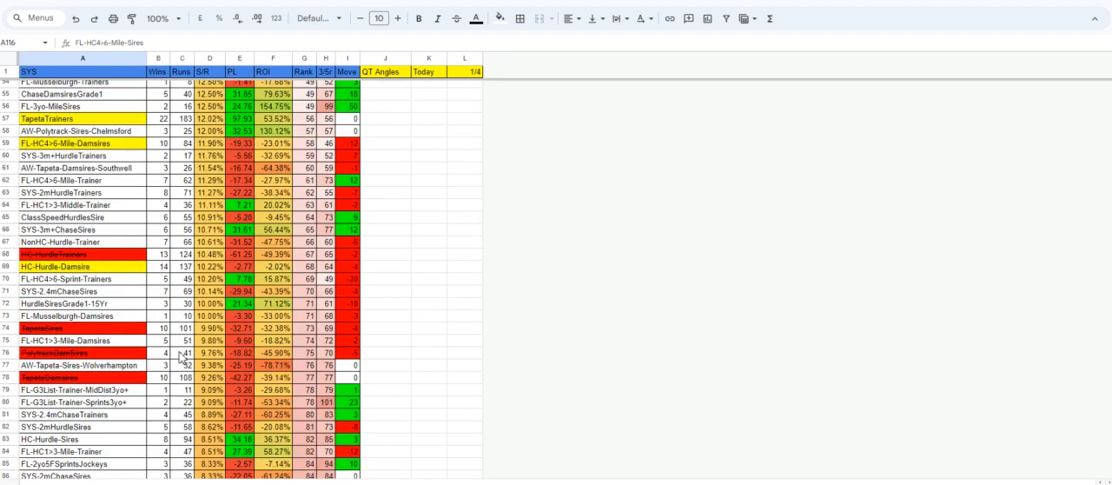
scroll(183, 357, down, 2)
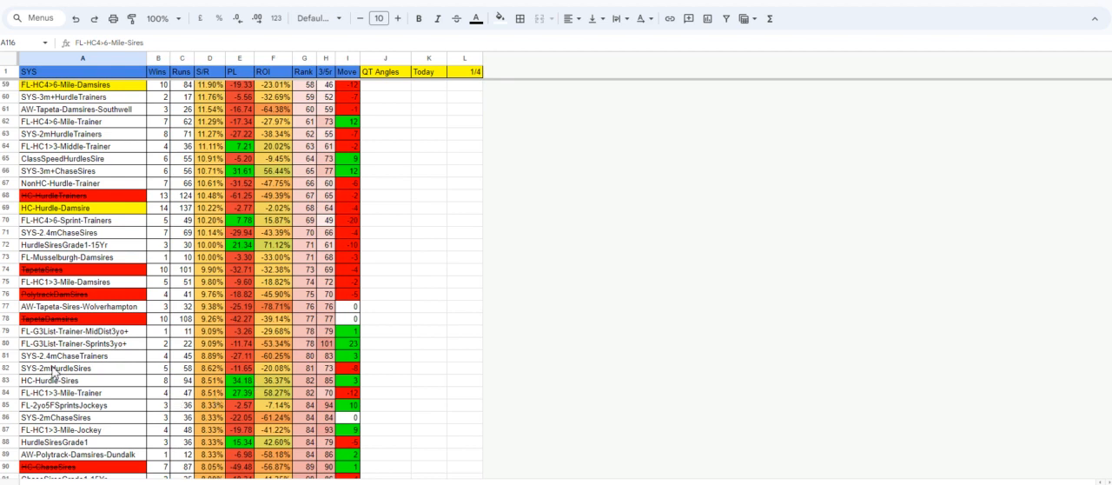
Return to the upper-ranked systems, select HC-Chase-Jockey and view the available fill colours for its cell.
scroll(169, 387, up, 5)
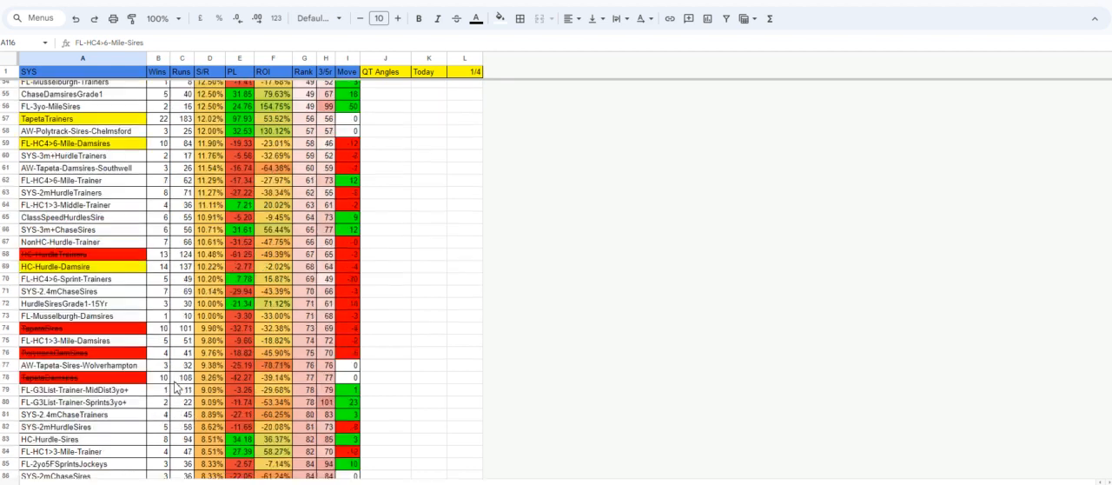
scroll(174, 387, up, 4)
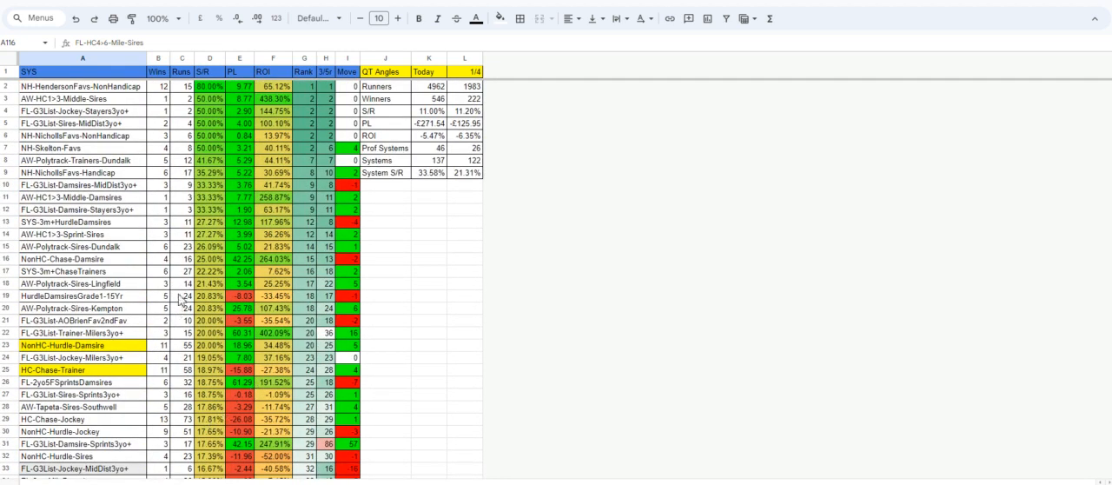
click(113, 422)
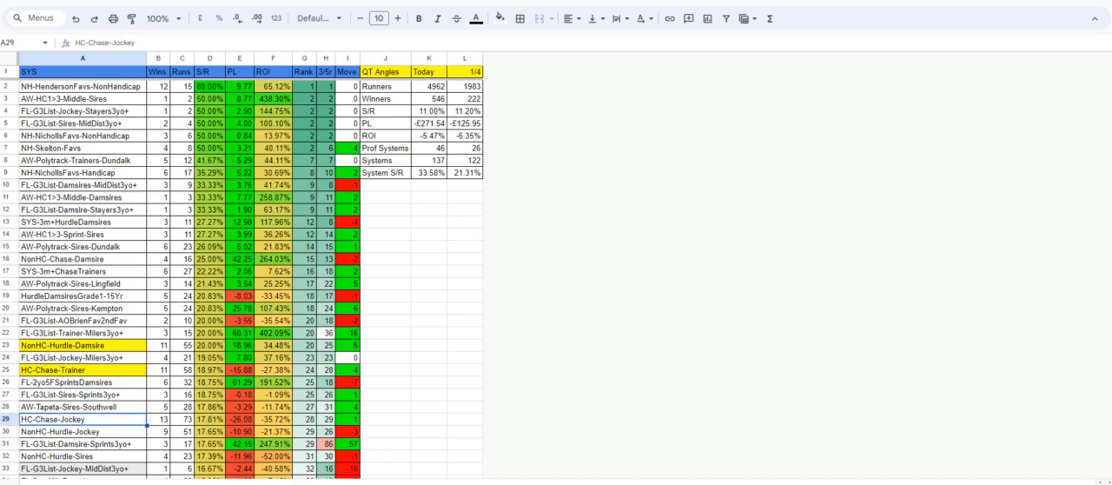
click(499, 19)
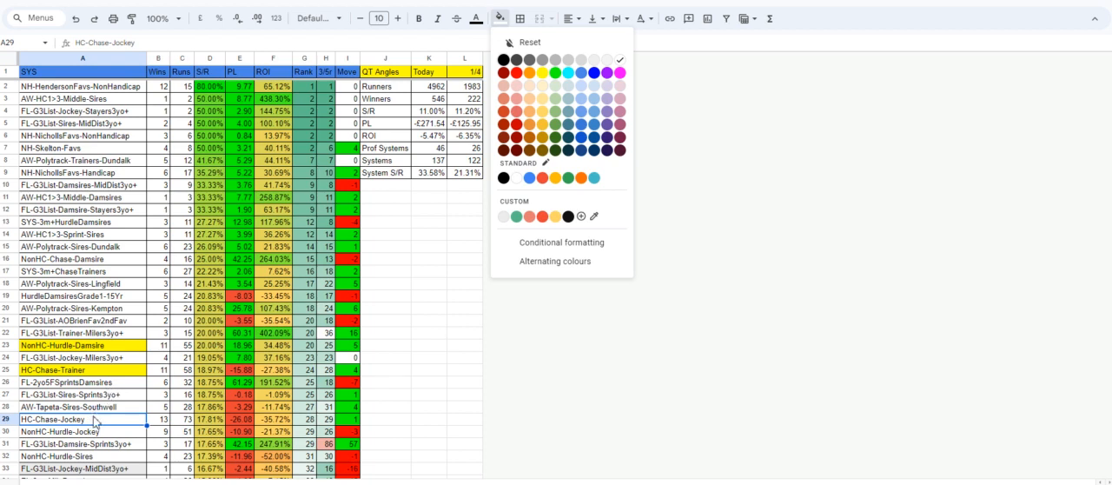
click(95, 422)
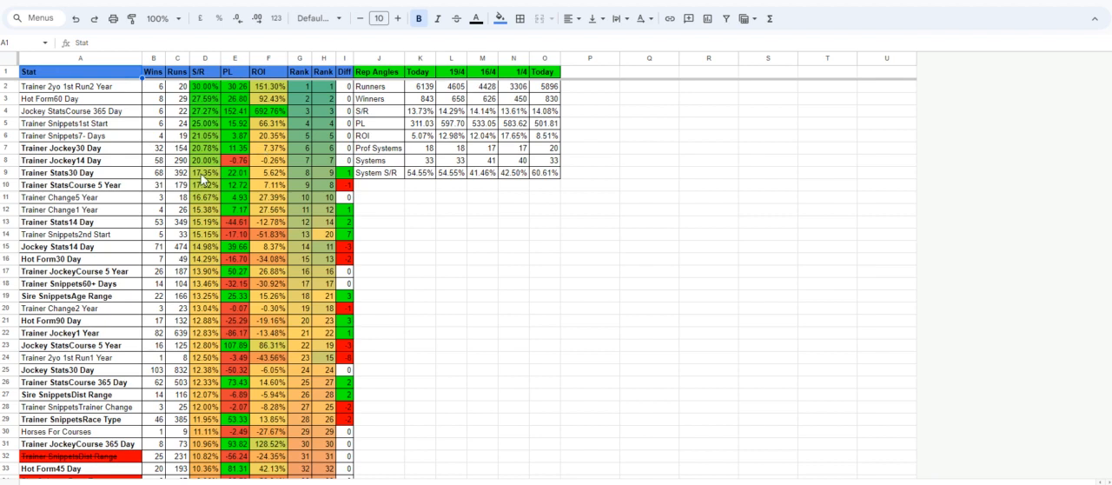
On the Rep Angles sheet, look through the ranked stats and select today's overall strike rate.
scroll(135, 252, down, 6)
scroll(122, 269, up, 10)
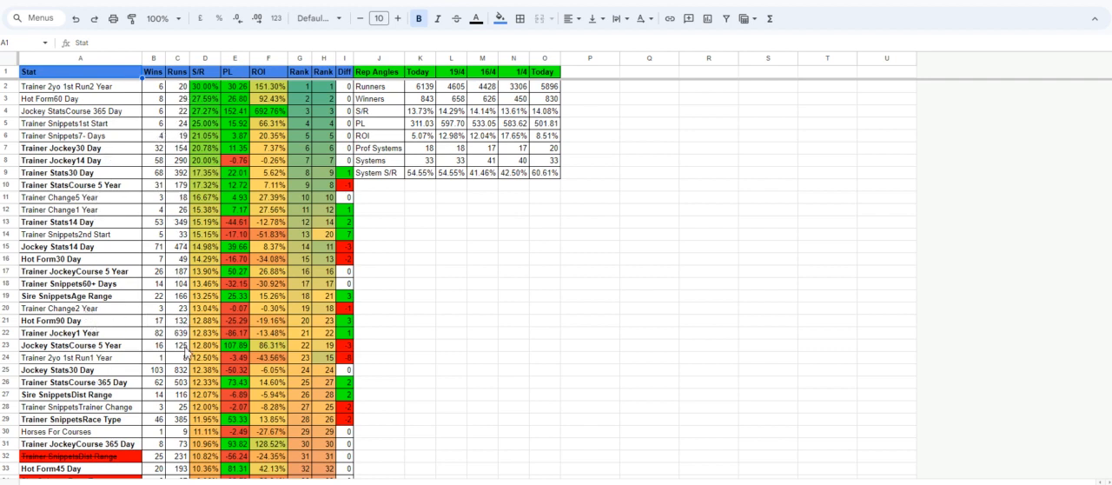
scroll(187, 380, down, 3)
scroll(271, 391, up, 3)
click(423, 115)
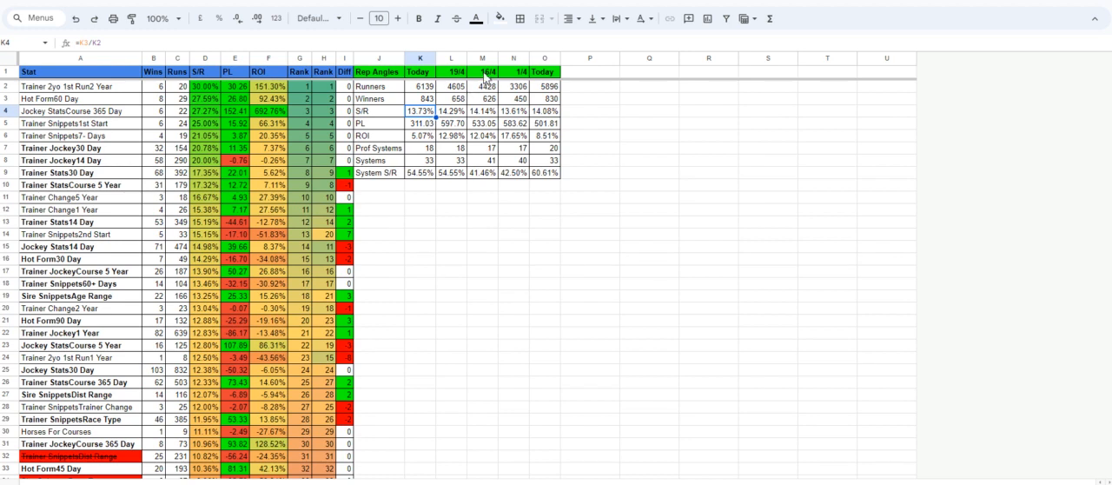
Delete the 19/4 and 16/4 columns from the Rep Angles summary table.
click(454, 58)
shift+click(478, 57)
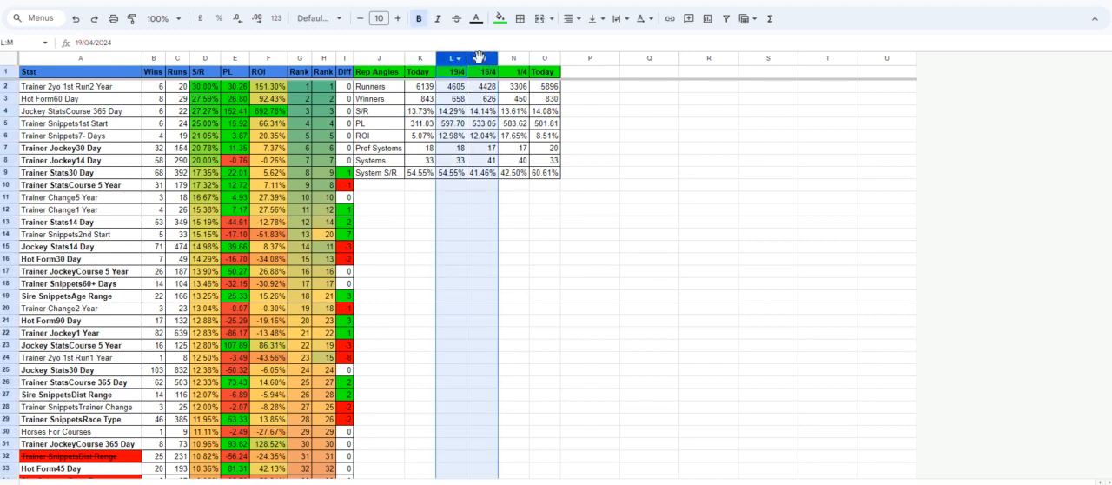
right_click(482, 59)
click(515, 190)
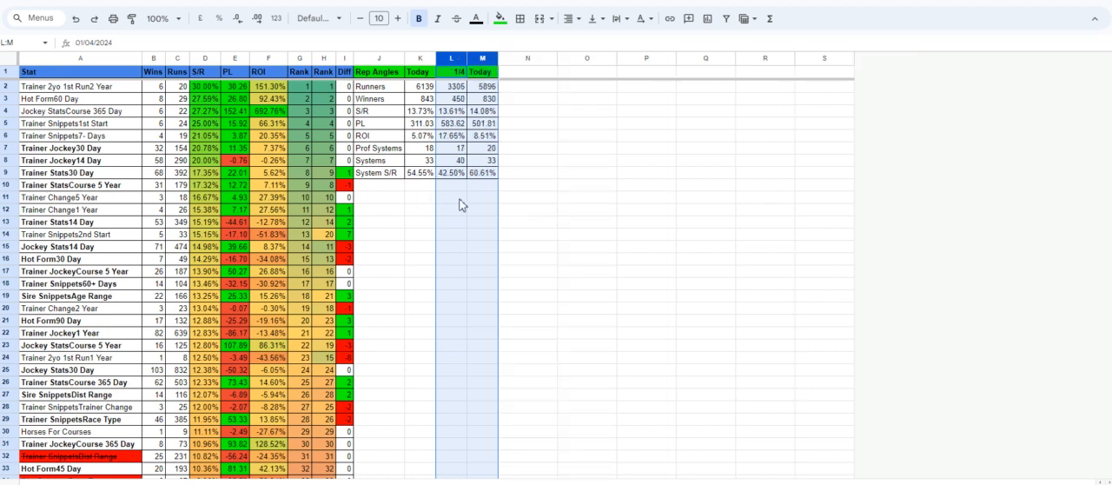
click(518, 178)
Check today's overall PL in the Rep Angles summary and the lowest-ranked stats.
click(431, 128)
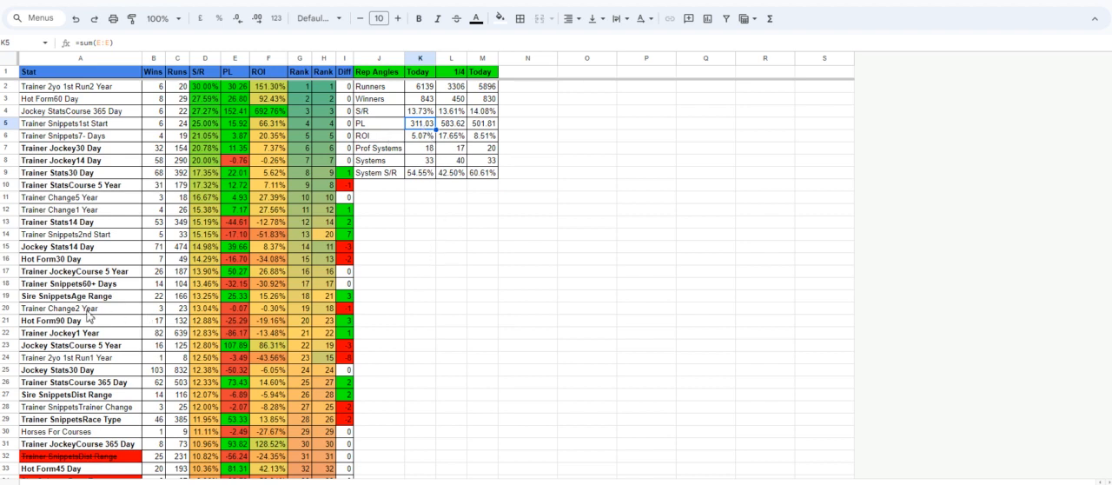
scroll(92, 317, down, 3)
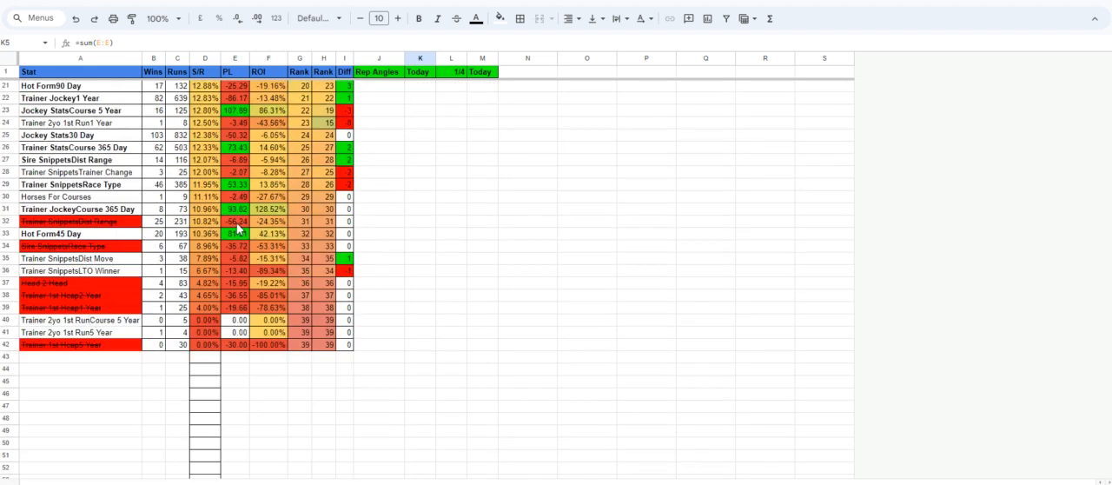
scroll(265, 278, up, 5)
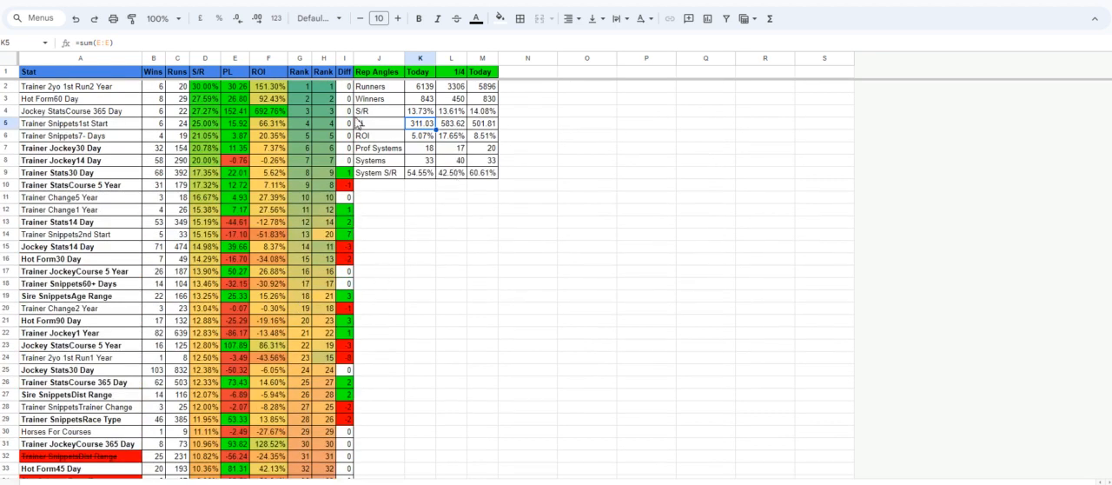
Delete the second Today column, after the 1/4 column, from the Rep Angles summary table.
click(482, 59)
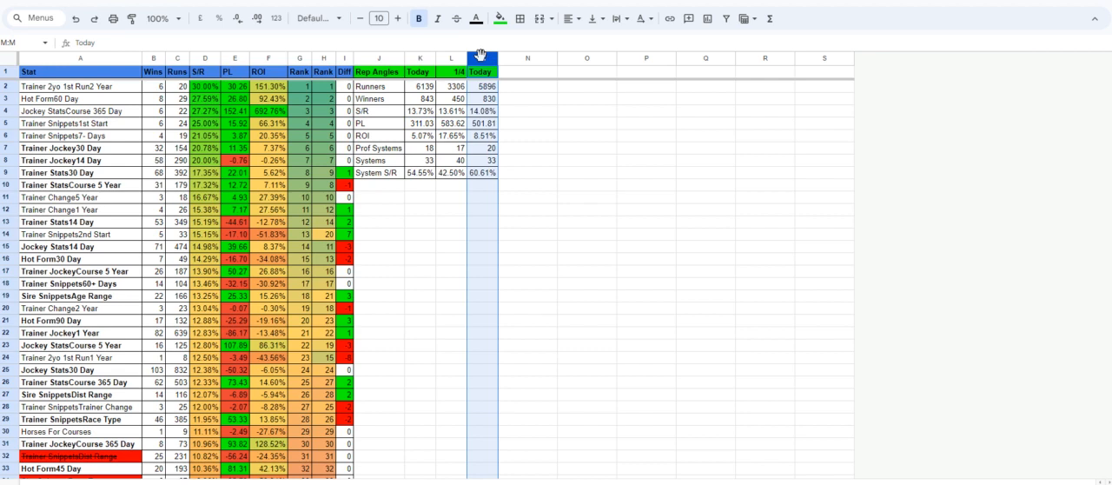
right_click(484, 59)
click(526, 188)
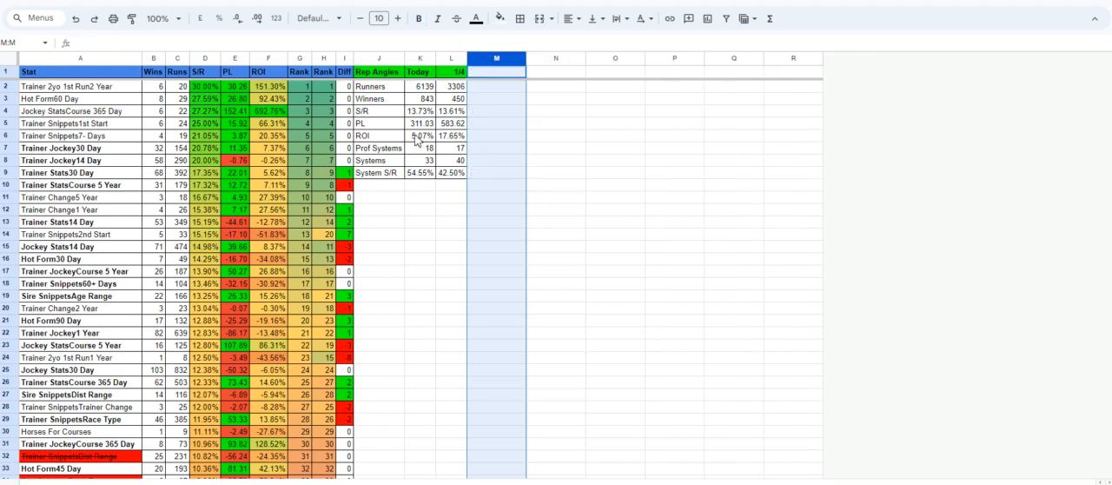
Compare today's ROI, PL, profitable systems, system count and System S/R with the 1/4 figures.
click(417, 137)
click(419, 173)
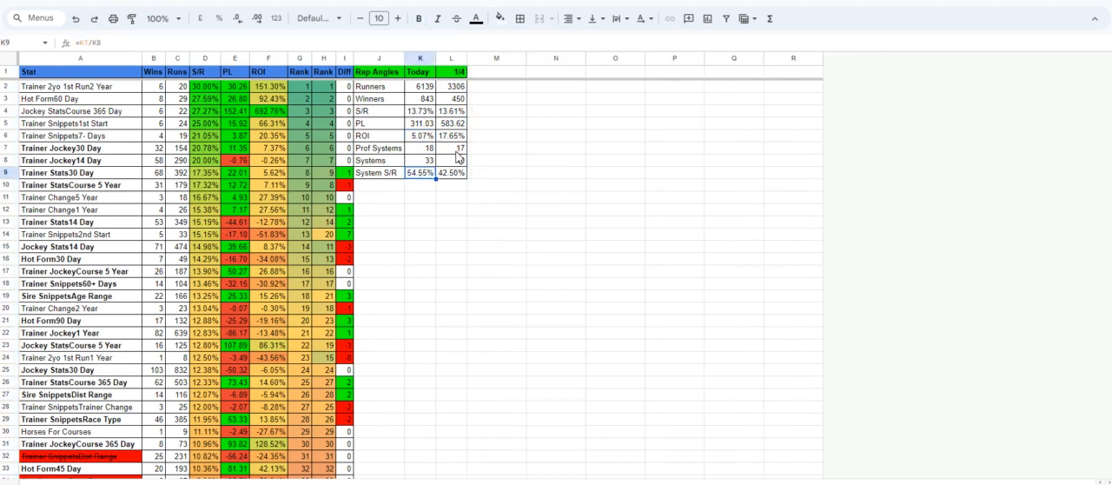
click(418, 164)
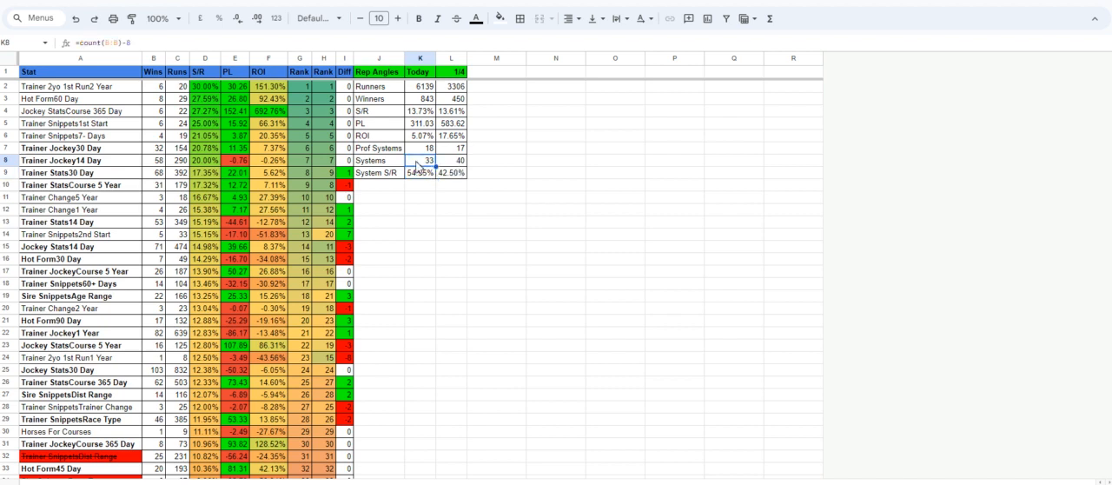
click(425, 150)
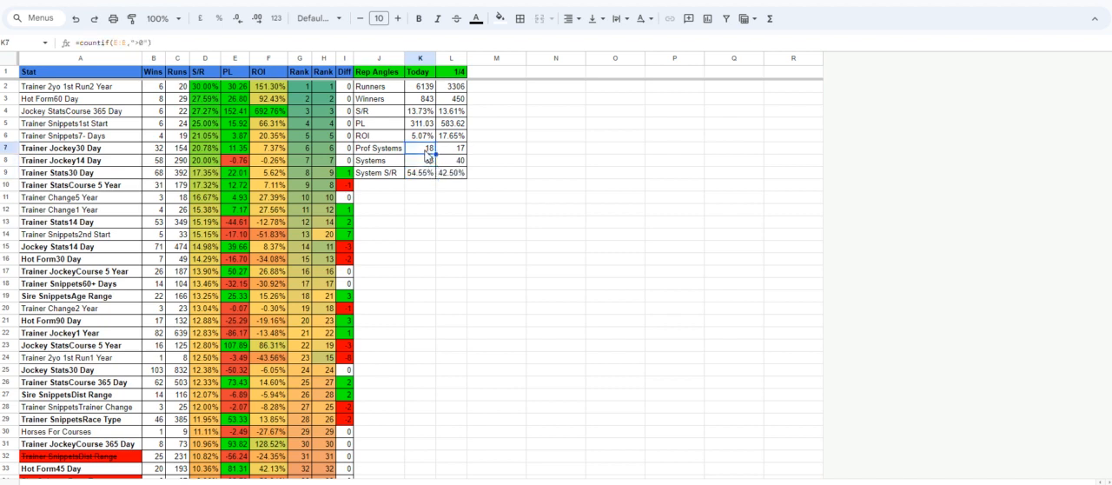
click(420, 175)
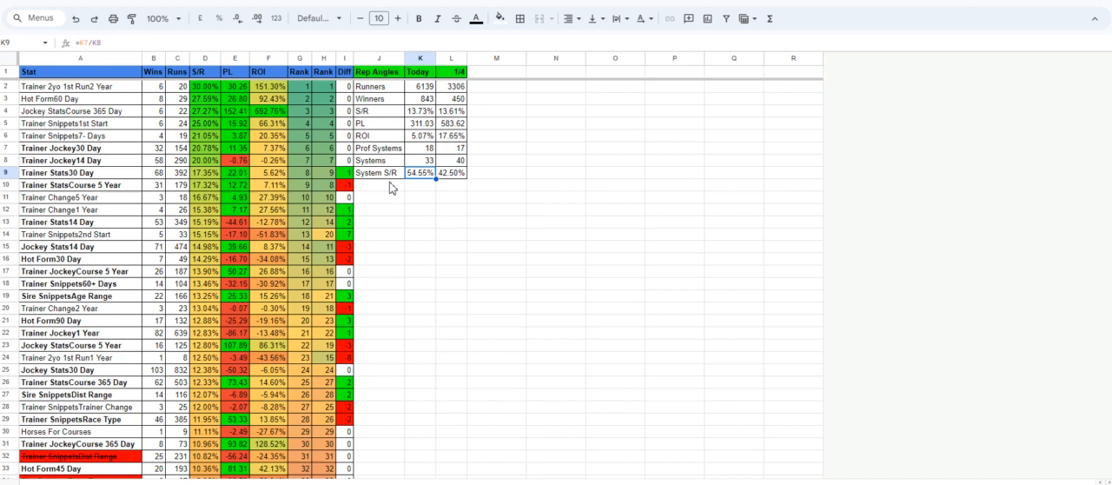
click(426, 137)
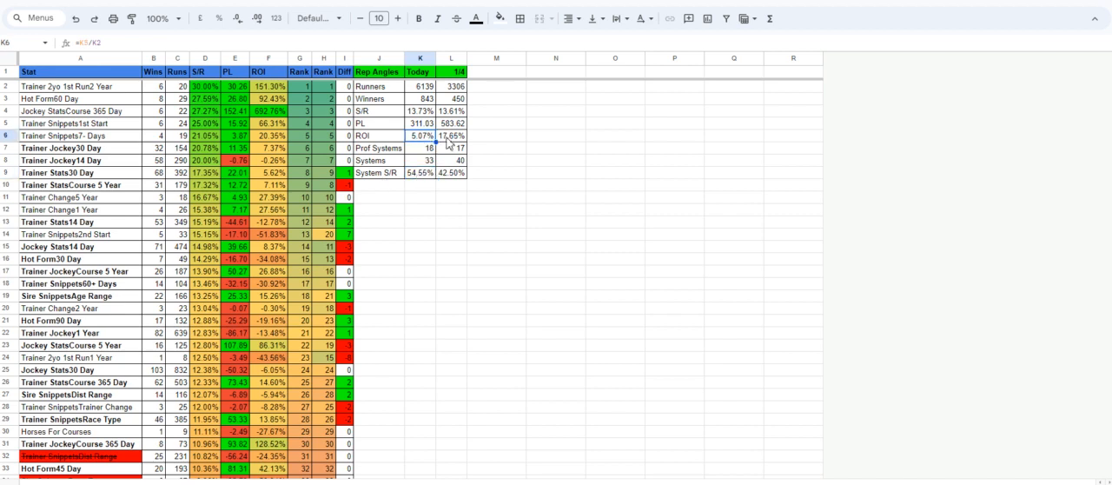
click(419, 131)
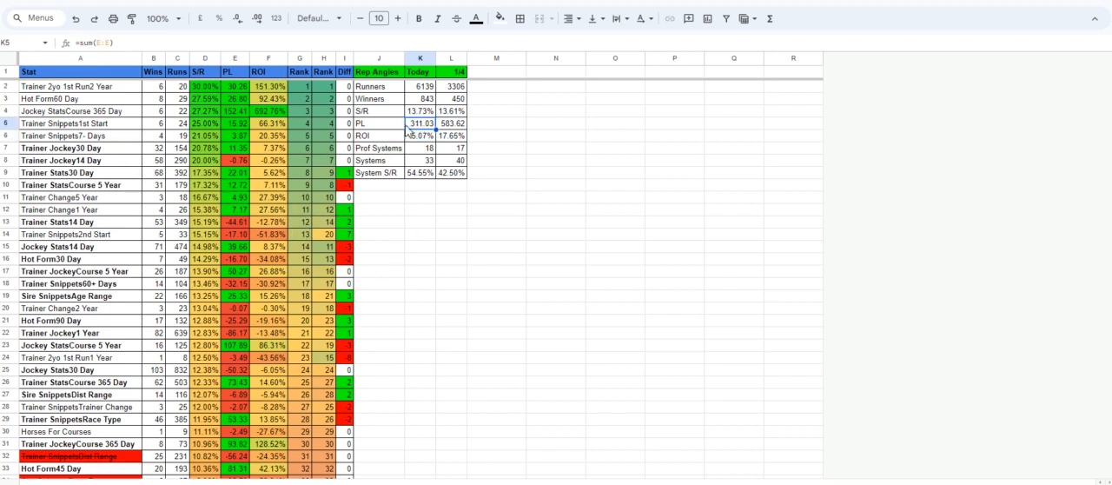
Compare the strike rates of the top-ranked stats, including Trainer Jockey30 Day, with those lower in the ranking.
scroll(52, 318, down, 5)
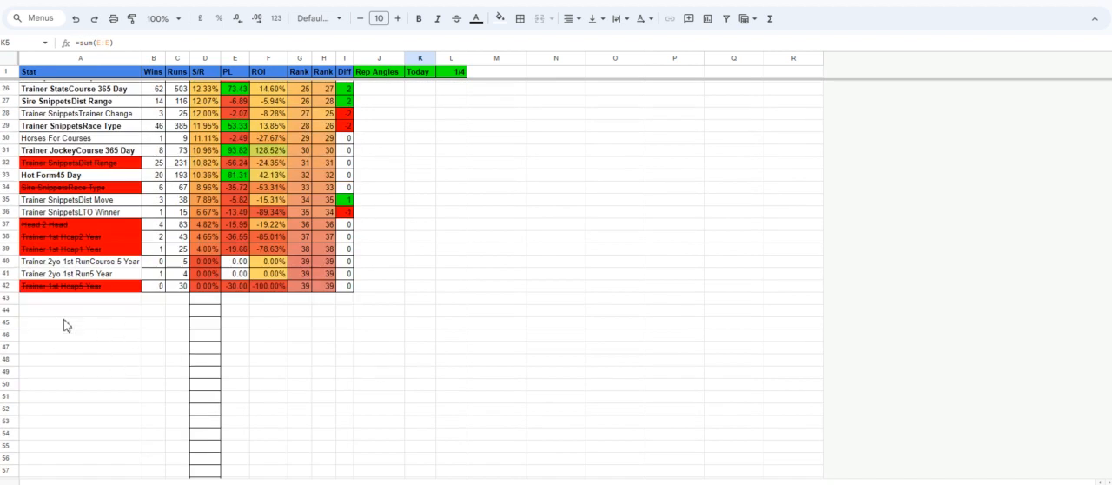
scroll(100, 328, up, 5)
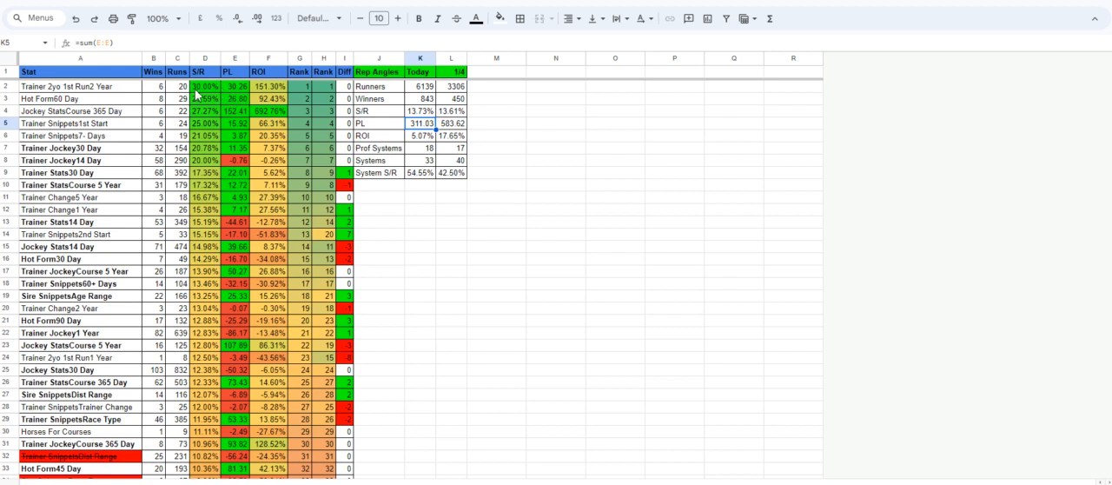
click(199, 90)
click(210, 147)
scroll(208, 132, down, 3)
scroll(209, 130, down, 3)
scroll(209, 130, up, 6)
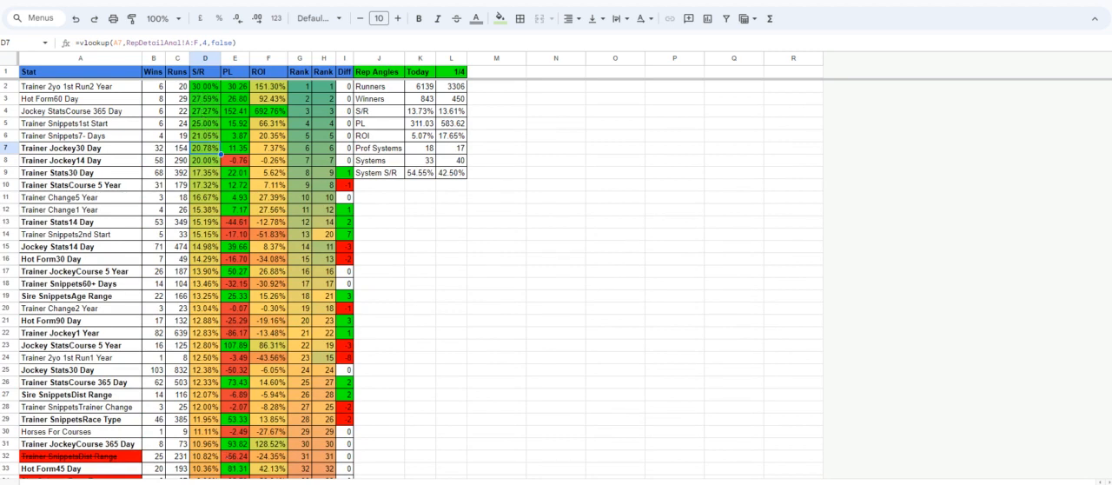
Switch back to the QT Angles sheet and check the results of NH-NichollsFavs-NonHandicap and NH-HendersonFavs-NonHandicap.
click(248, 483)
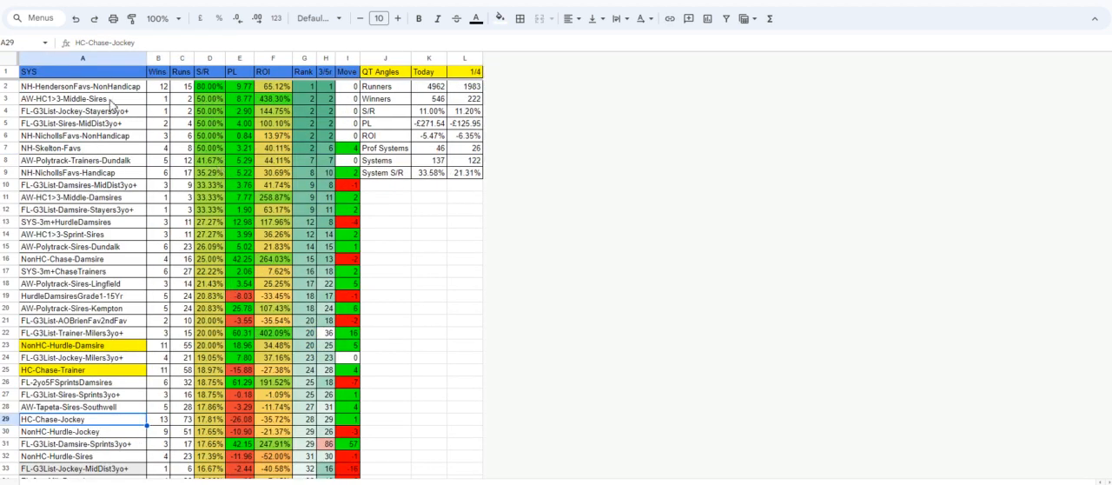
click(111, 89)
click(124, 135)
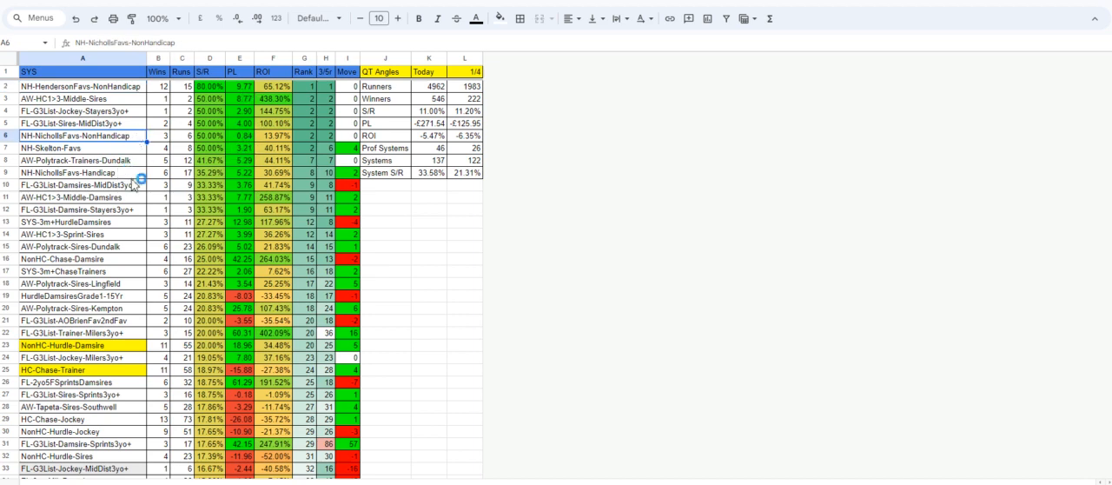
click(96, 89)
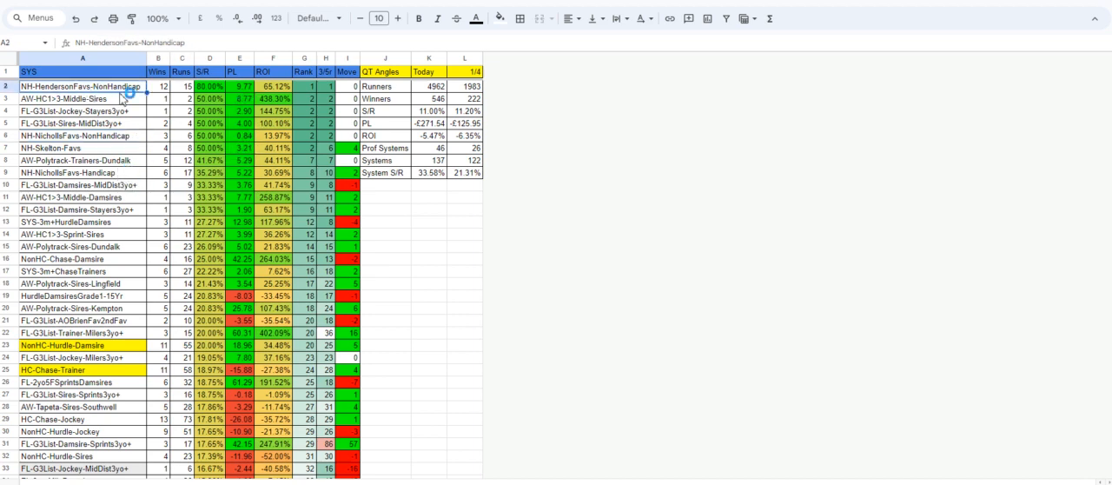
click(199, 87)
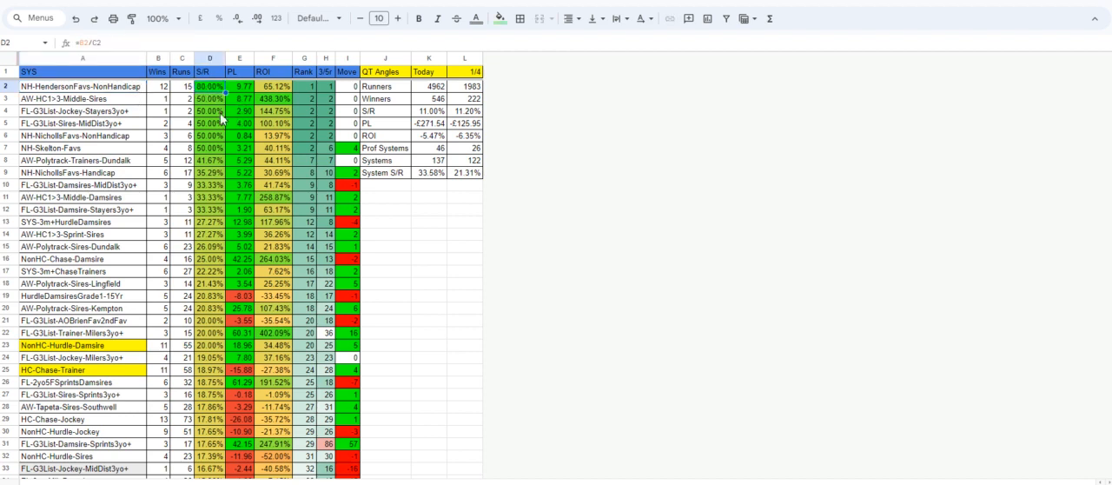
click(112, 87)
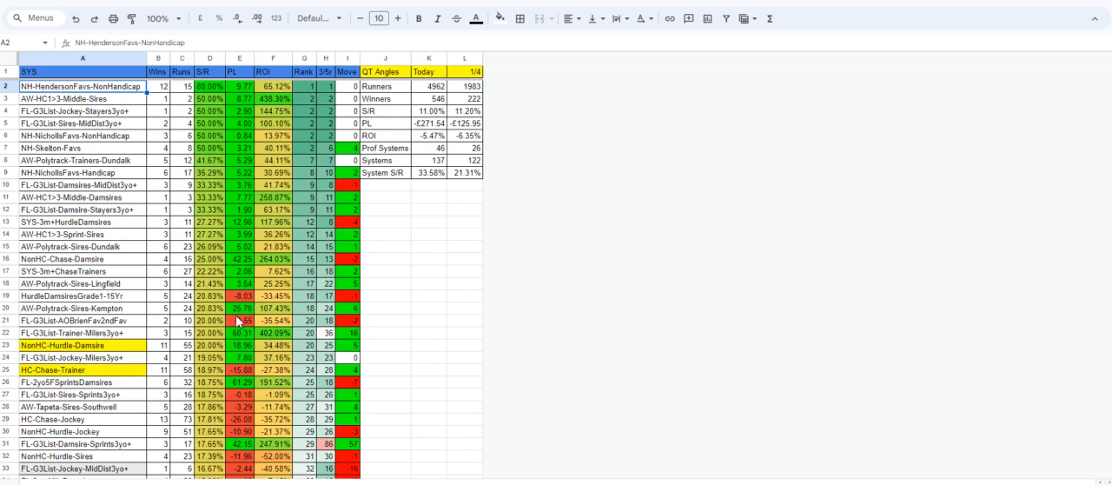
Look through the QT Angles systems from the top to the middle ranks, comparing their strike rates, profits and highlights.
scroll(239, 321, down, 5)
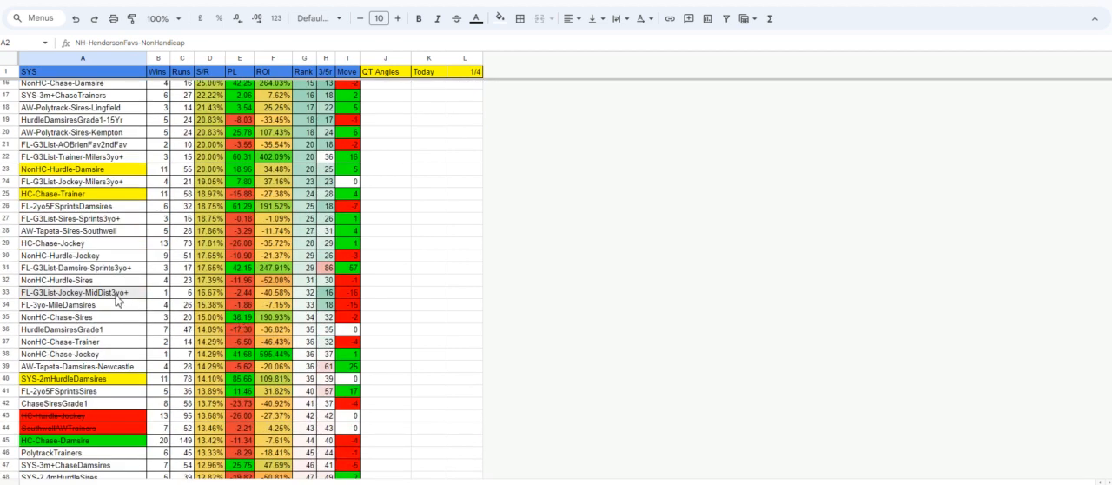
scroll(275, 318, down, 2)
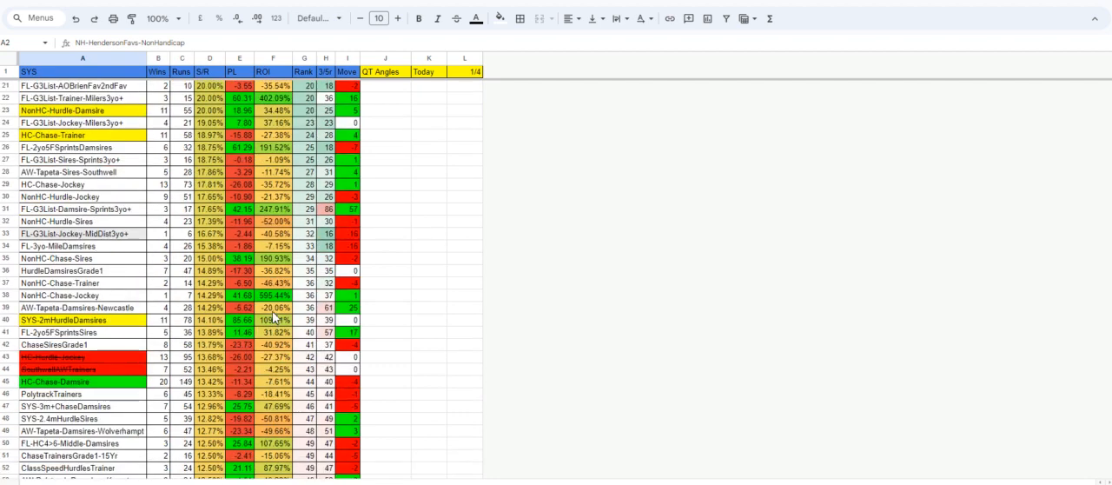
scroll(274, 318, down, 2)
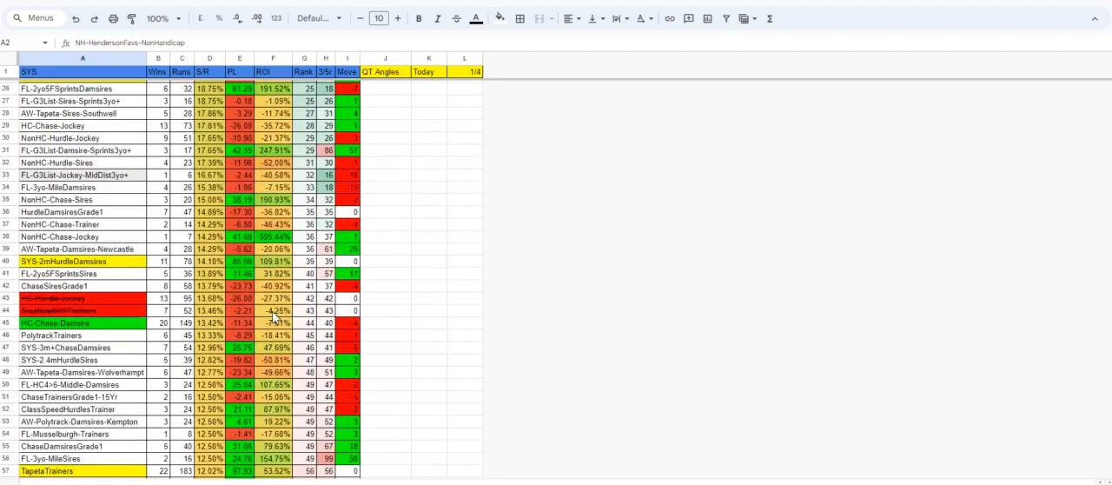
scroll(275, 318, up, 8)
scroll(273, 317, down, 10)
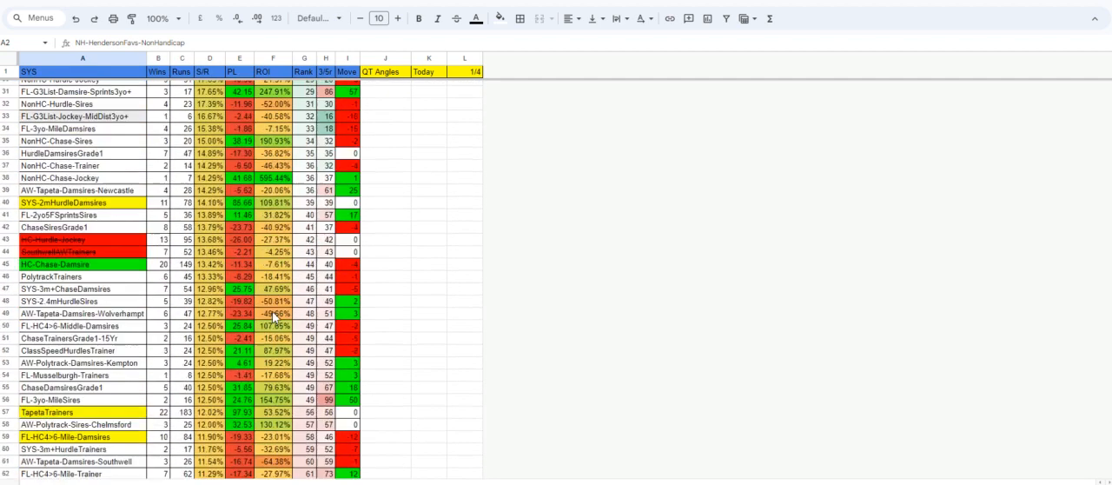
scroll(272, 310, down, 1)
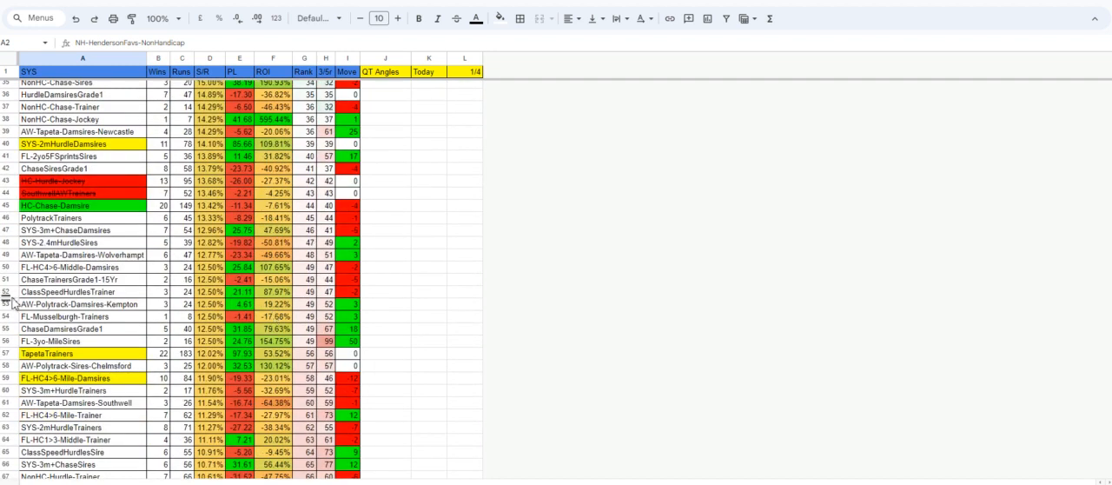
scroll(198, 311, up, 10)
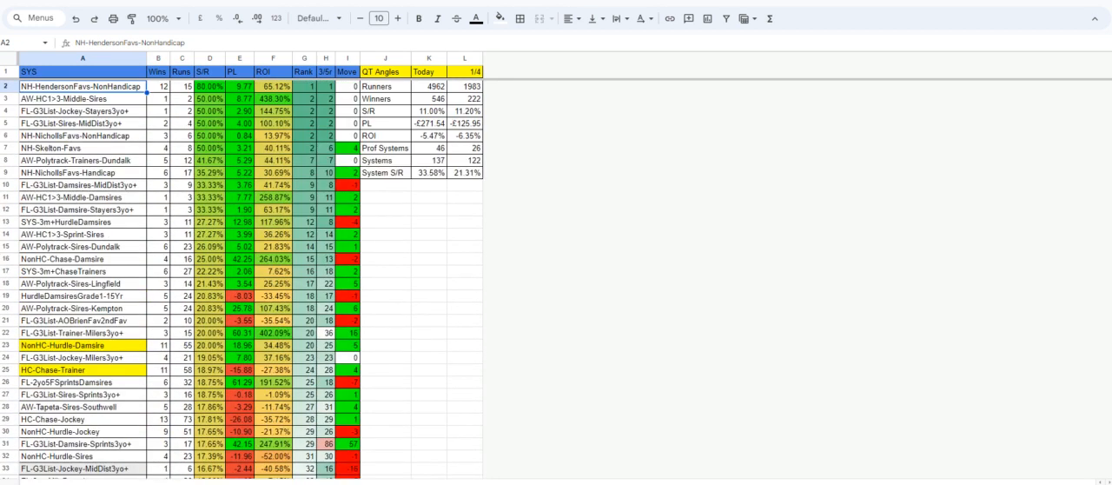